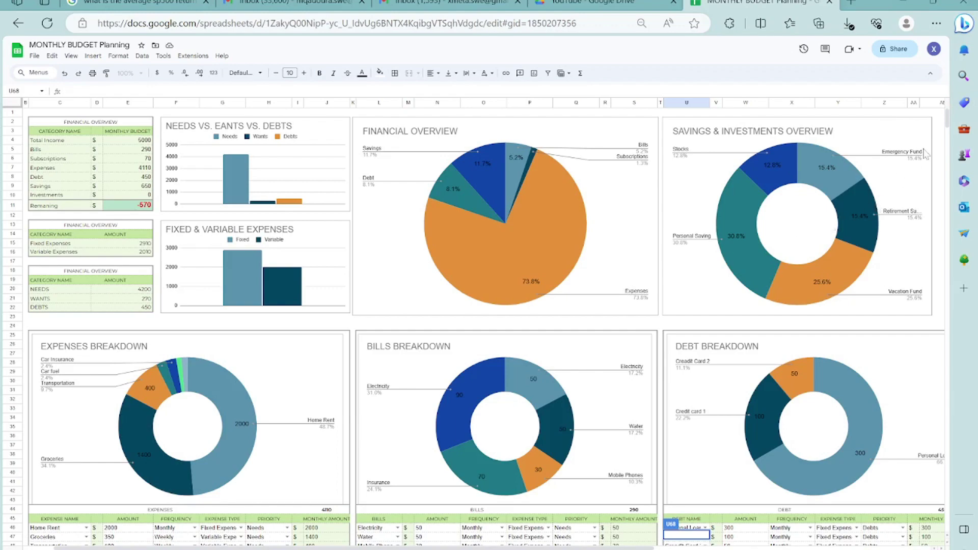
# - Review the expenses, bills, debt and subscriptions tables, including the category choices offered for a new expense and a new bill
pyautogui.moveTo(948, 124); pyautogui.dragTo(950, 142)
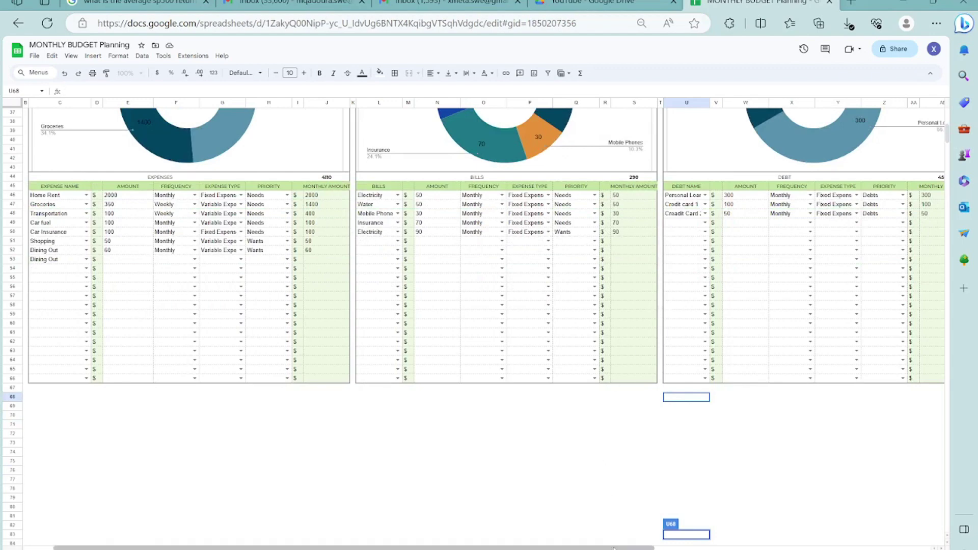
pyautogui.moveTo(613, 548); pyautogui.dragTo(725, 548)
pyautogui.hscroll(3, 482, 240)
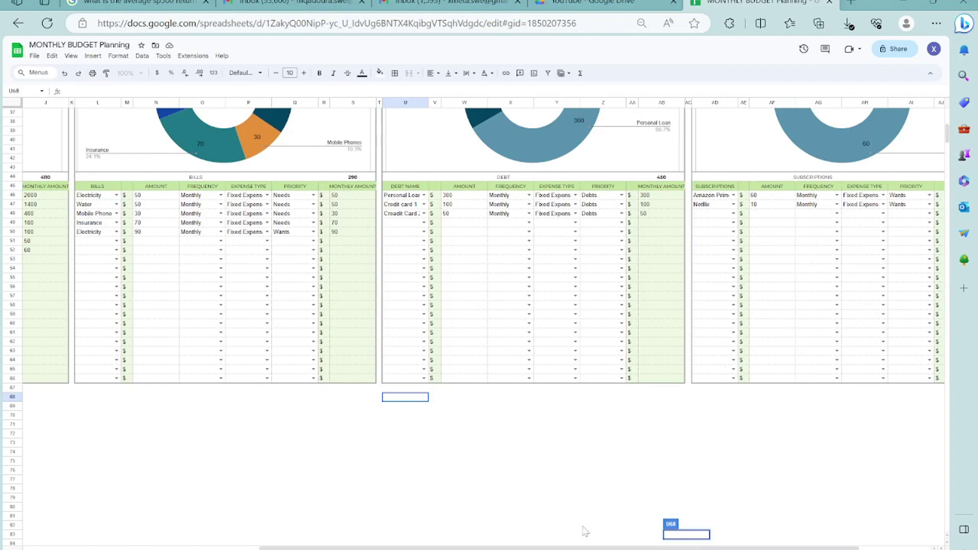
pyautogui.moveTo(482, 547); pyautogui.dragTo(258, 426)
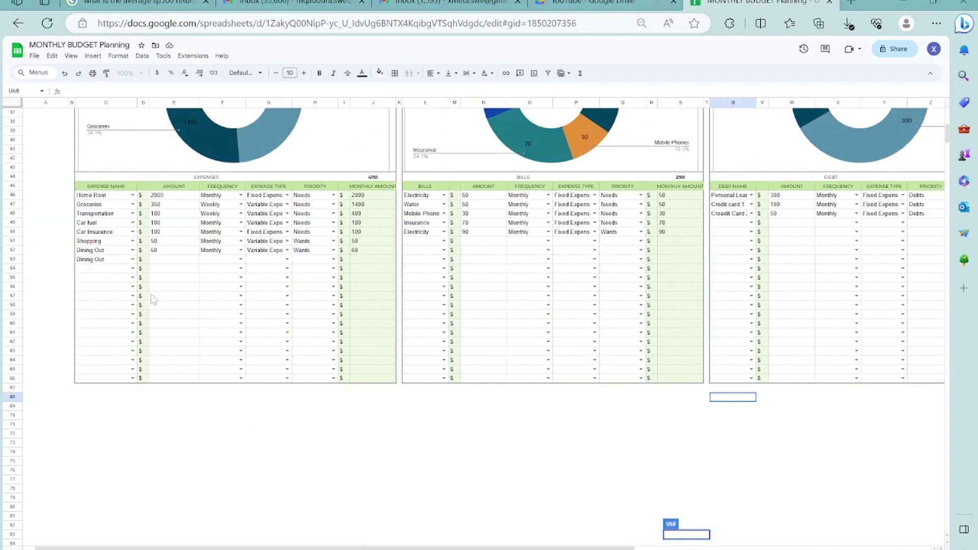
pyautogui.click(132, 268)
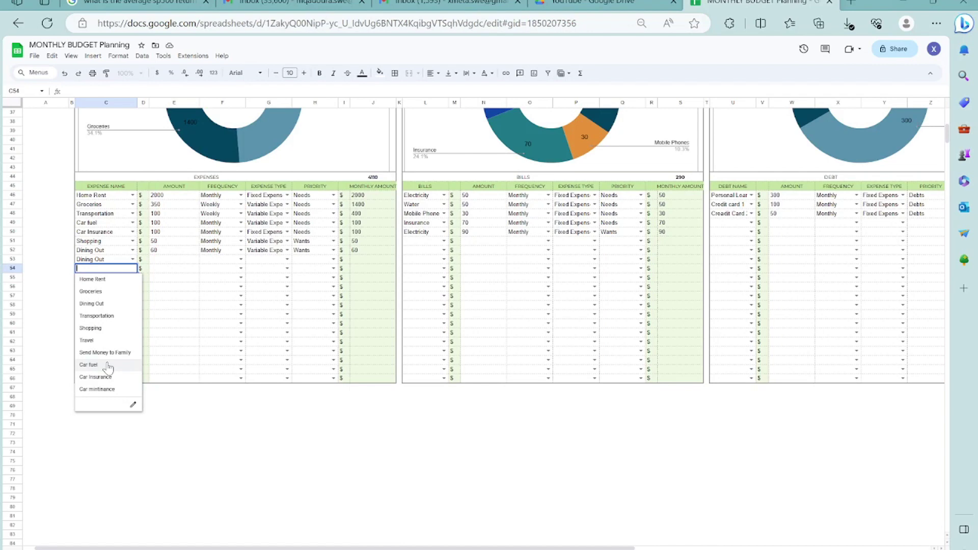
pyautogui.click(443, 269)
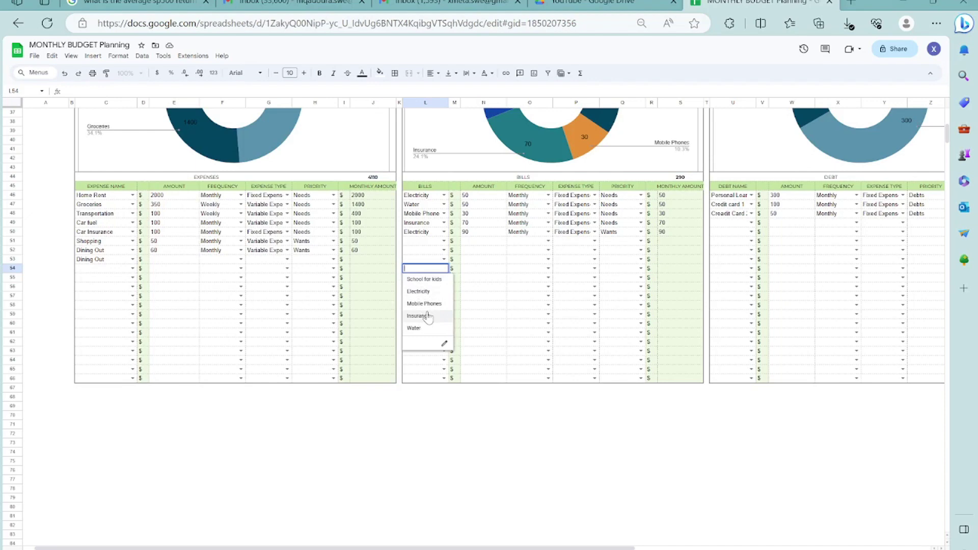
pyautogui.click(428, 406)
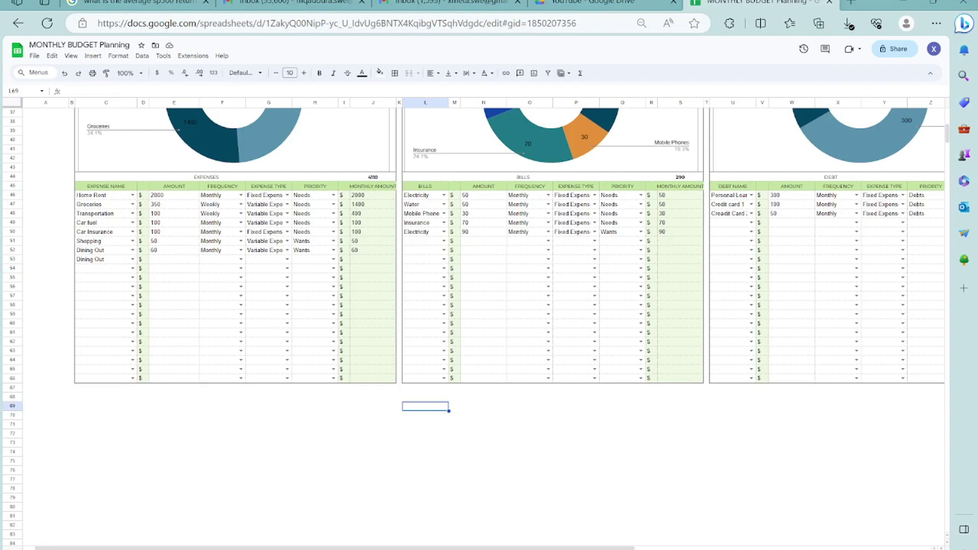
# - Open the sheet with the custom categories table and go through the entries of its Expenses column
pyautogui.click(209, 549)
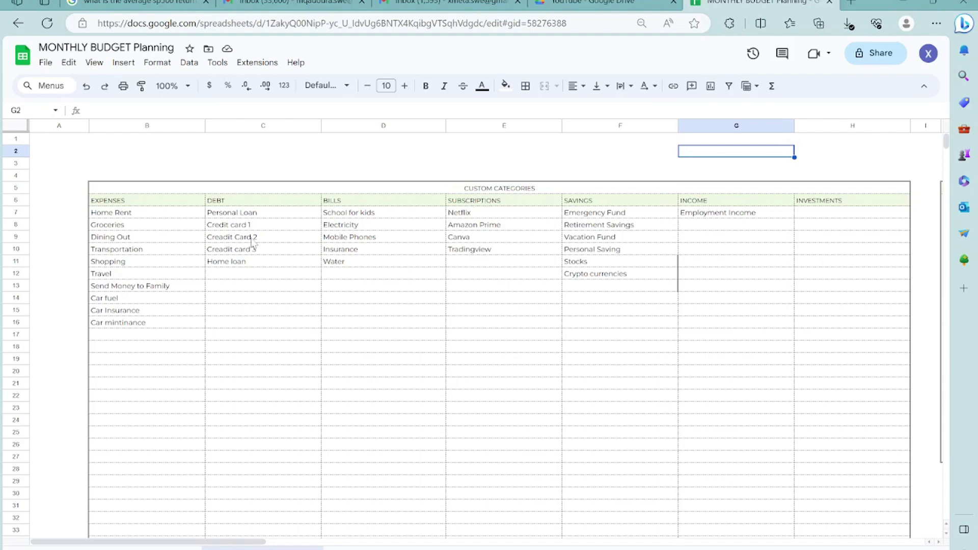
pyautogui.click(175, 220)
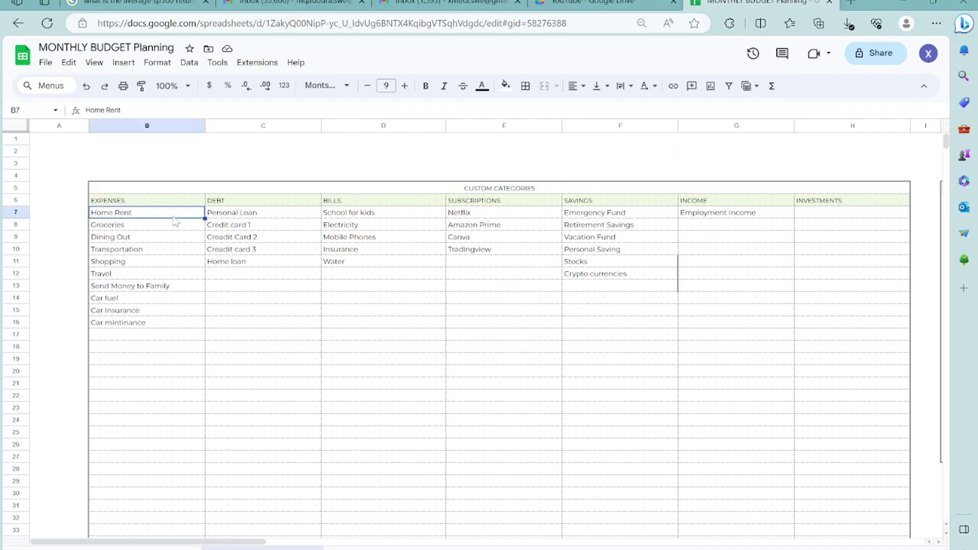
pyautogui.click(173, 225)
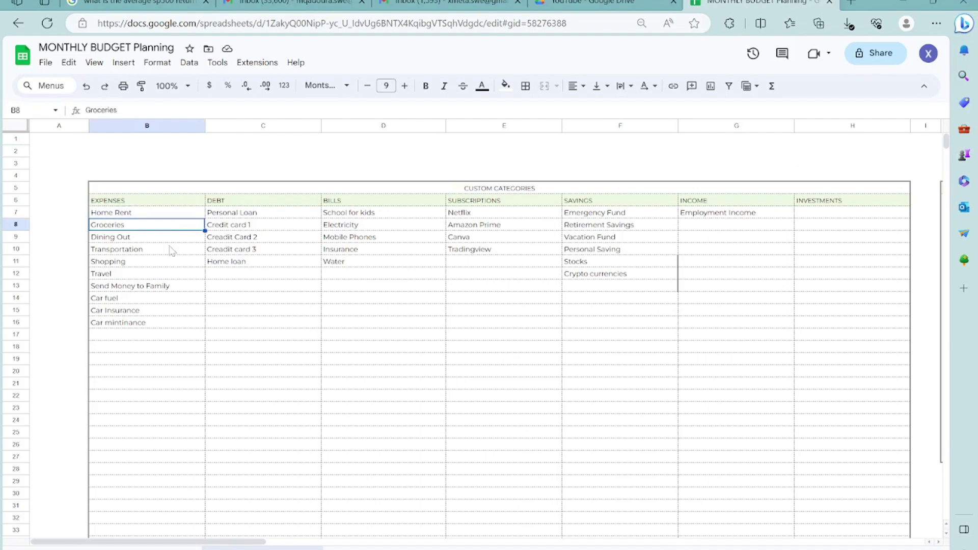
pyautogui.click(171, 250)
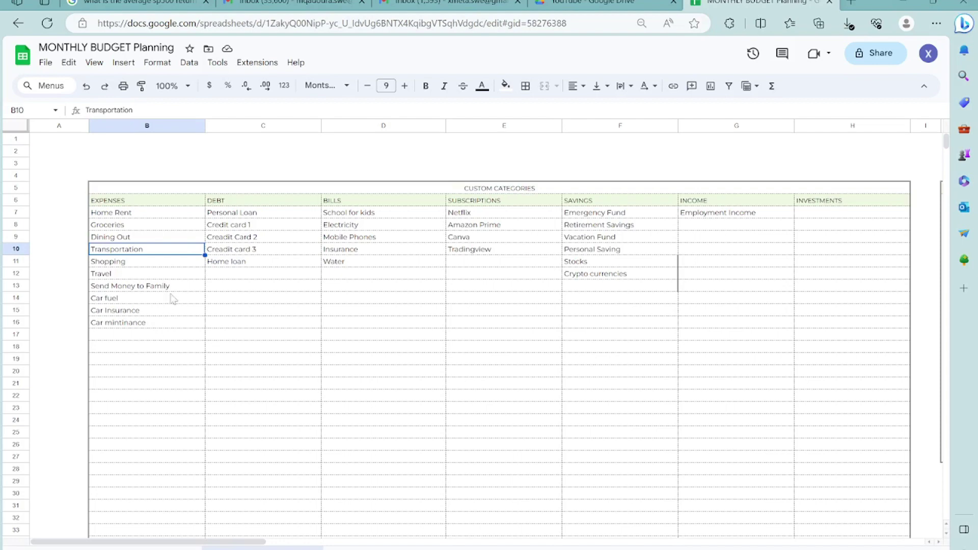
pyautogui.click(179, 277)
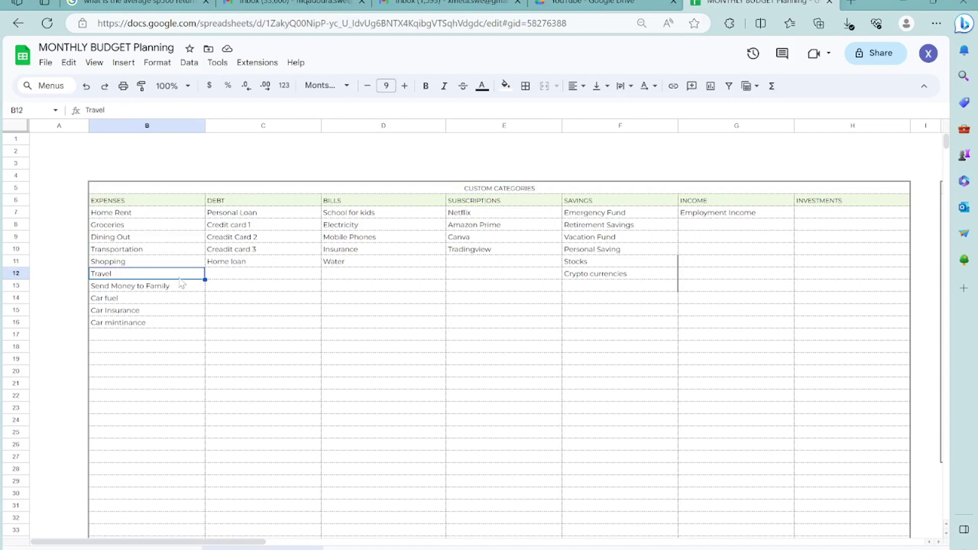
# - Add the categories "Expenses 1" and "Expenses 2" below Car mintinance in the Expenses column of the custom categories table
pyautogui.click(170, 336)
pyautogui.press('Return')
pyautogui.write('E')
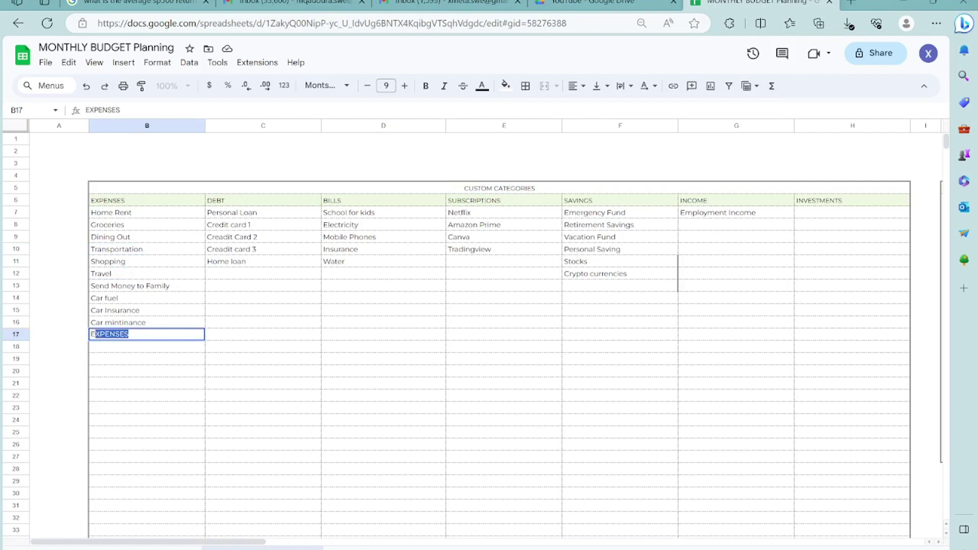
pyautogui.write('xpenses 1')
pyautogui.click(170, 350)
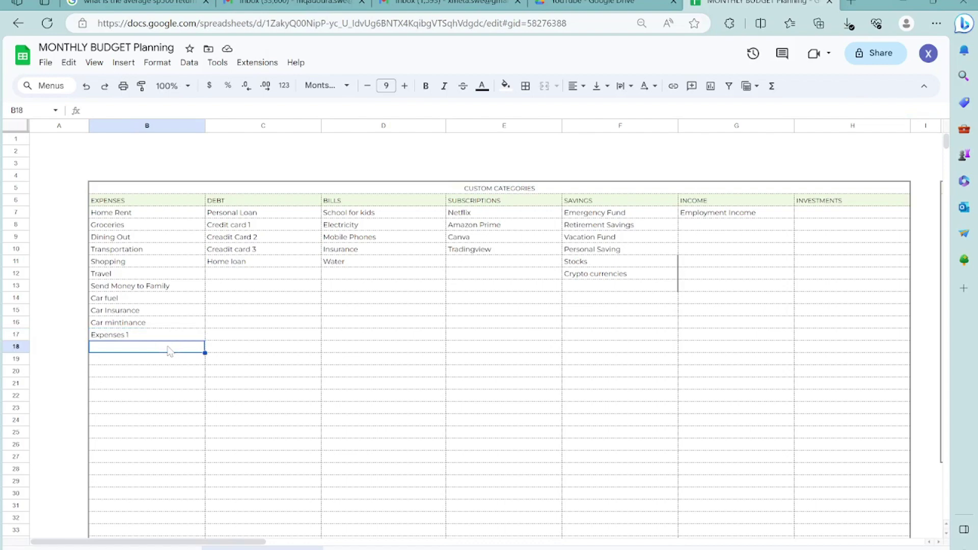
pyautogui.write('Expenses')
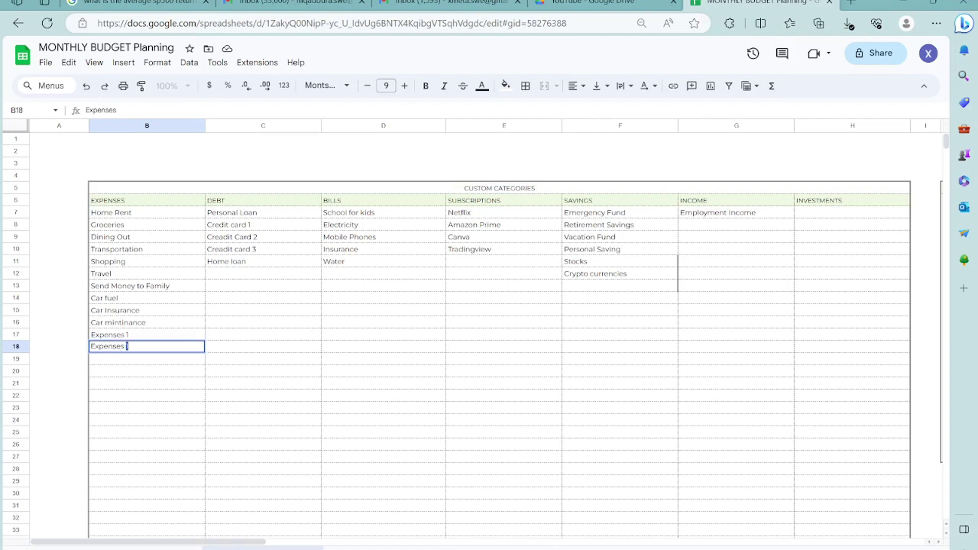
pyautogui.write(' 2')
pyautogui.click(168, 363)
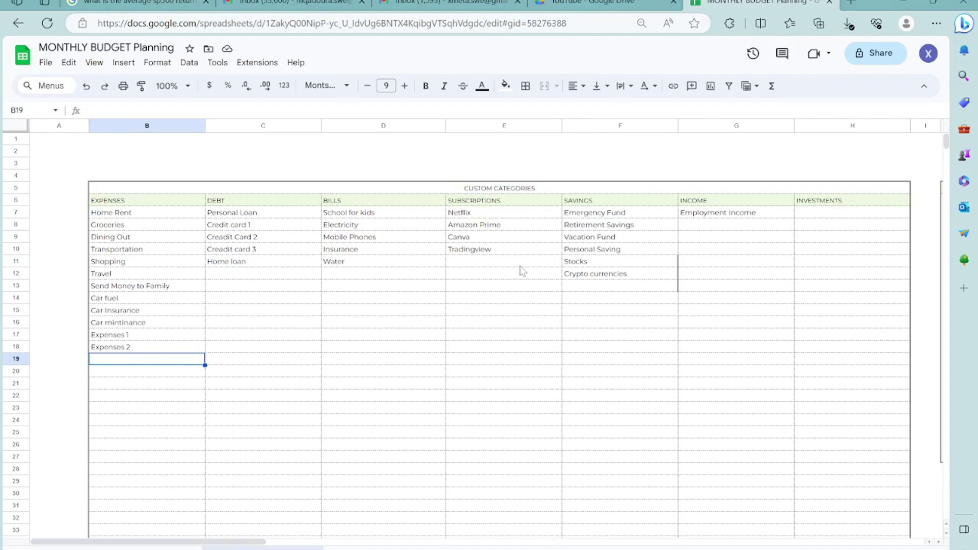
# - Add "Side income 1" below Employment Income in the Income column of the custom categories table
pyautogui.click(611, 289)
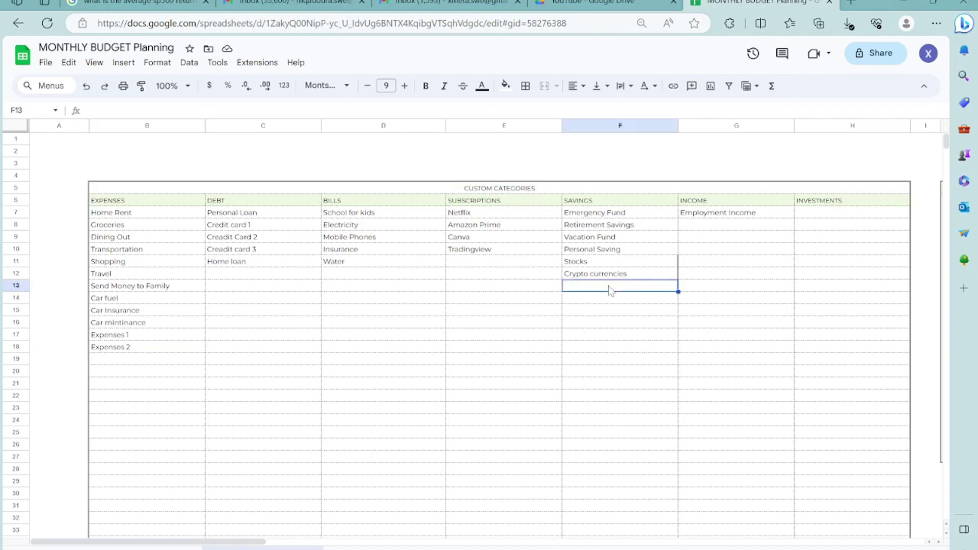
pyautogui.click(720, 217)
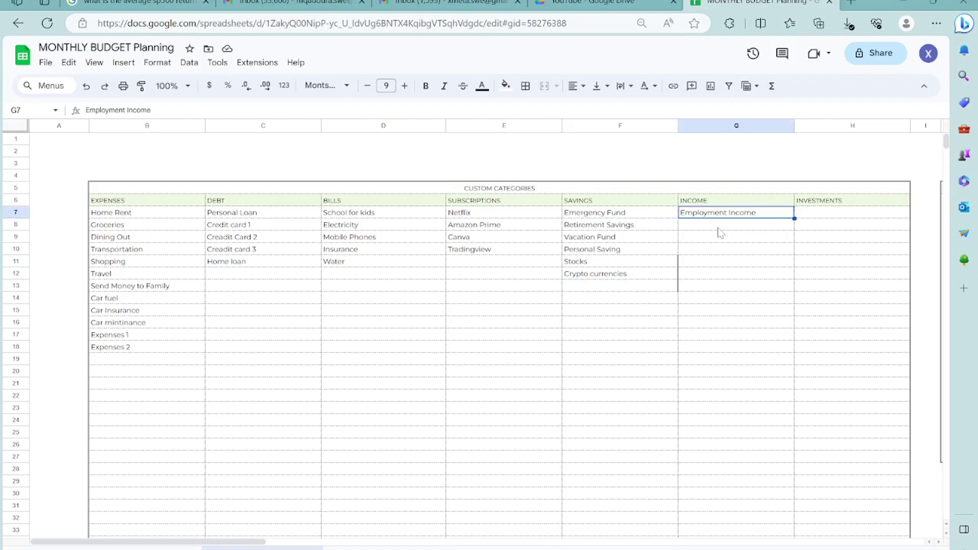
pyautogui.click(719, 229)
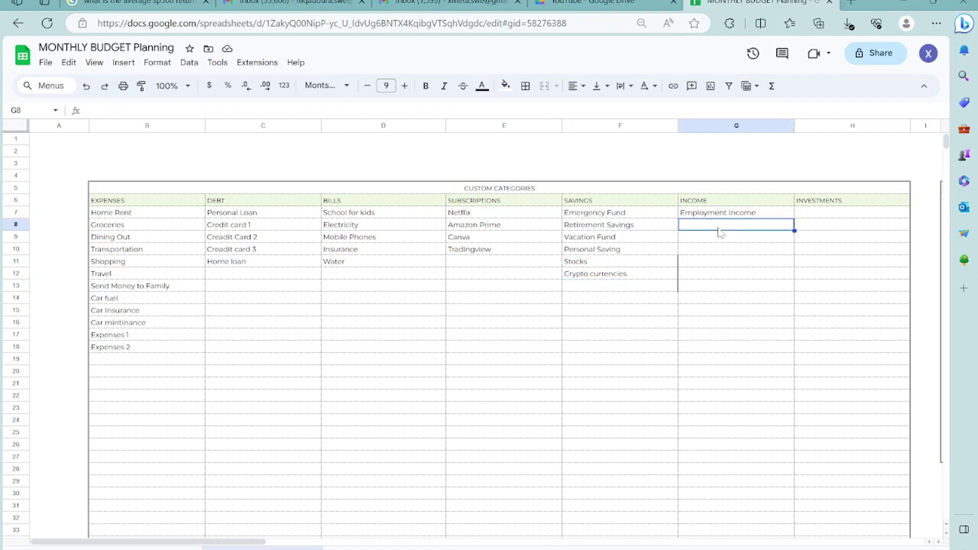
pyautogui.write('Side ')
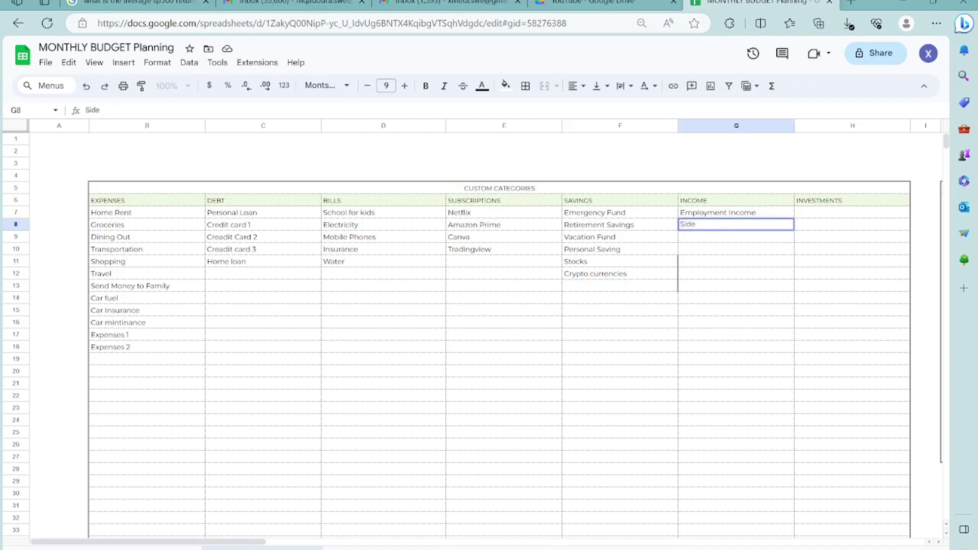
pyautogui.write('income 1')
pyautogui.press('Return')
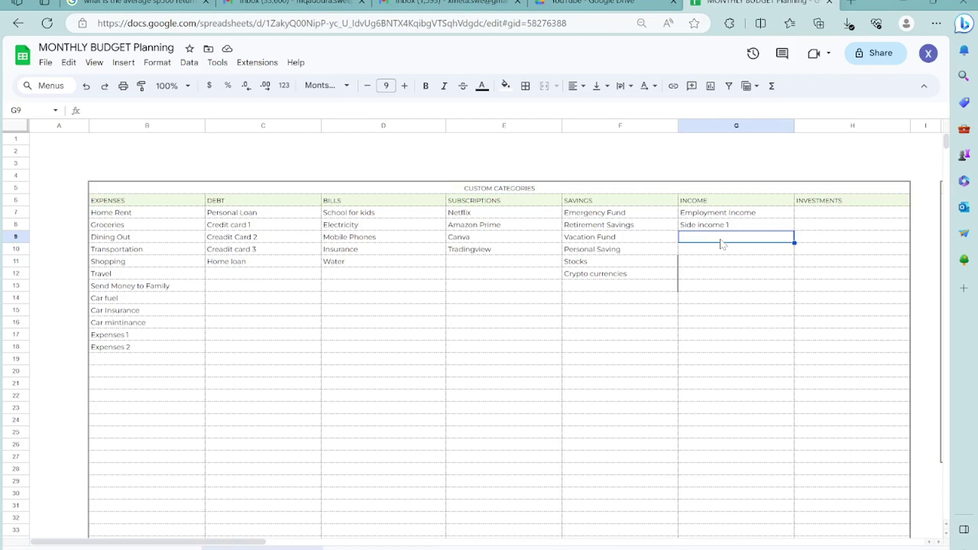
pyautogui.click(723, 279)
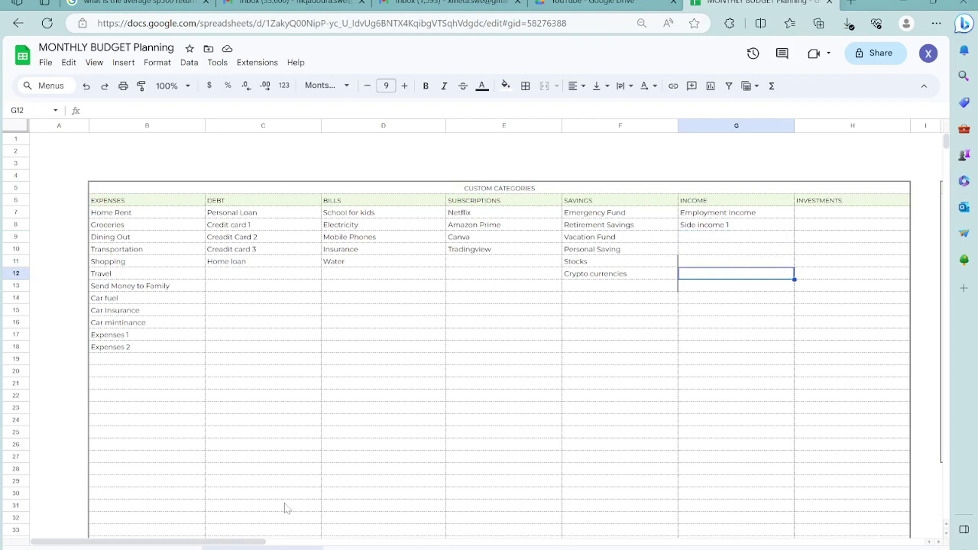
# - Choose $ as the currency for Step1 in the instructions box beside the custom categories table
pyautogui.moveTo(276, 541); pyautogui.dragTo(437, 541)
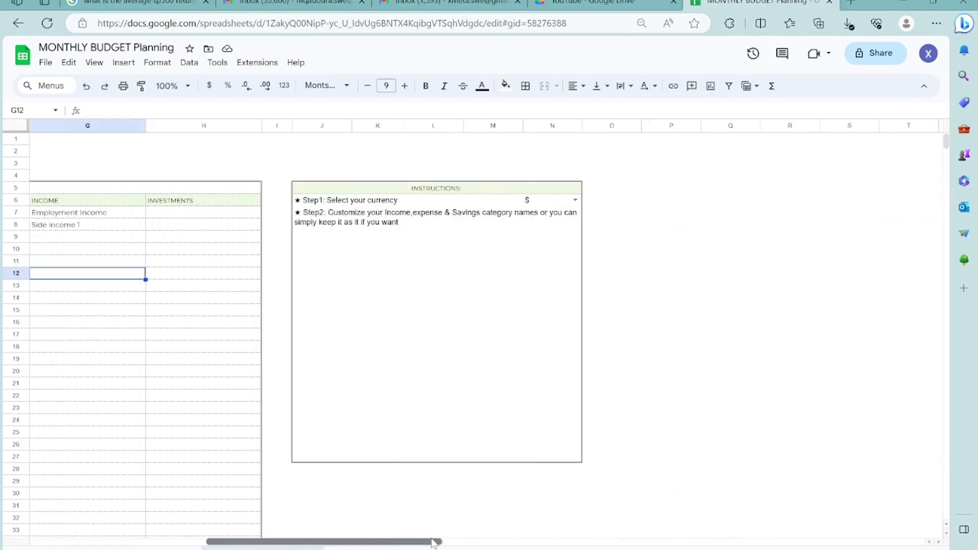
pyautogui.click(575, 200)
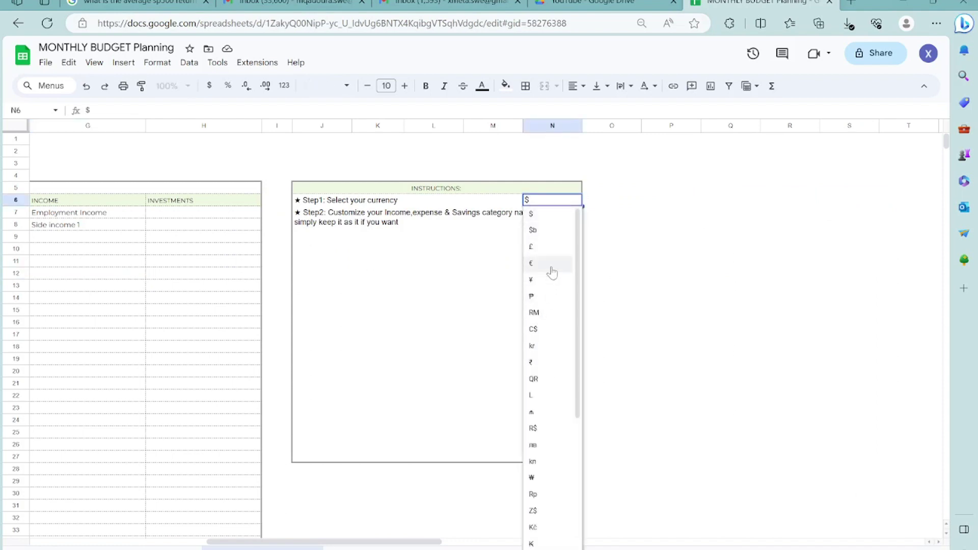
pyautogui.click(552, 215)
pyautogui.click(614, 226)
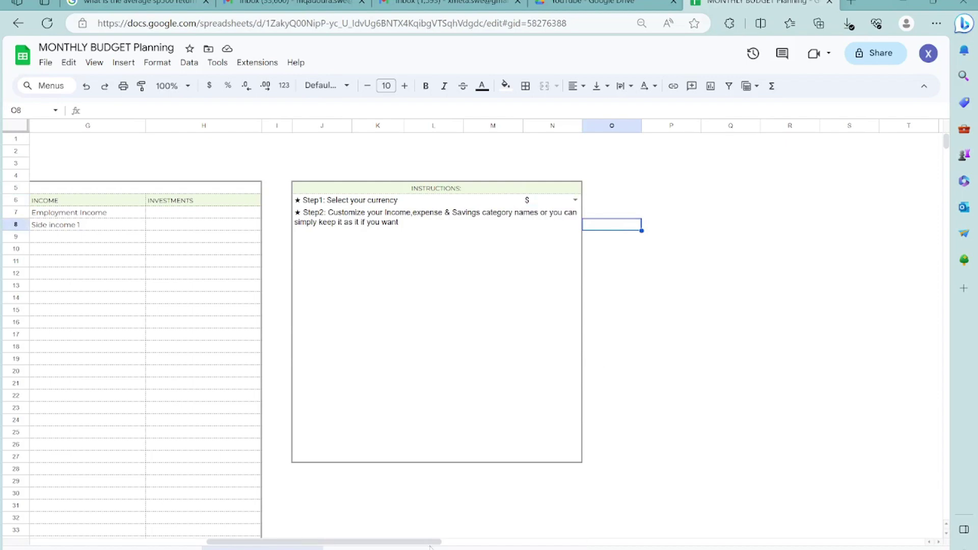
pyautogui.moveTo(429, 546); pyautogui.dragTo(277, 541)
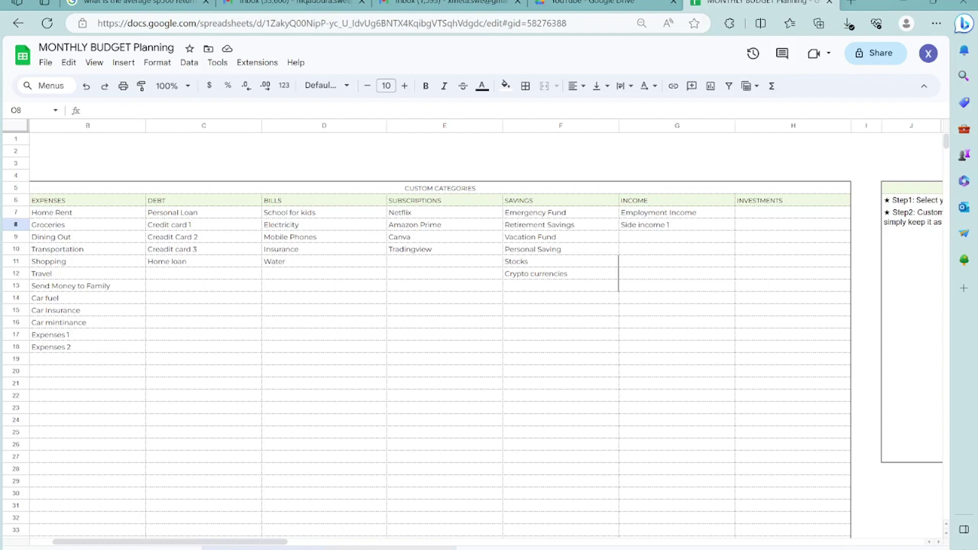
# - Return to the budget sheet with the breakdown charts and choose Expenses 1 as the expense name in cell C54
pyautogui.click(397, 549)
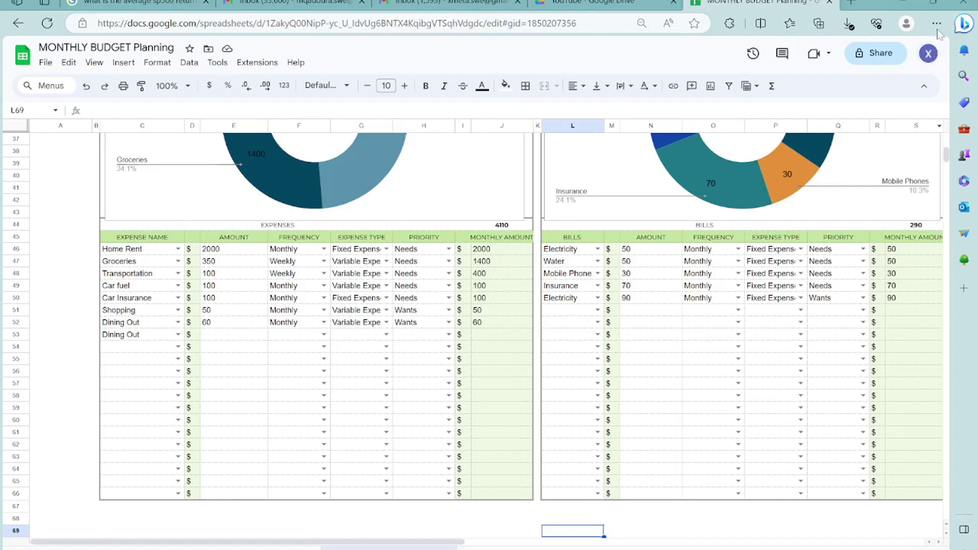
pyautogui.moveTo(946, 158); pyautogui.dragTo(946, 153)
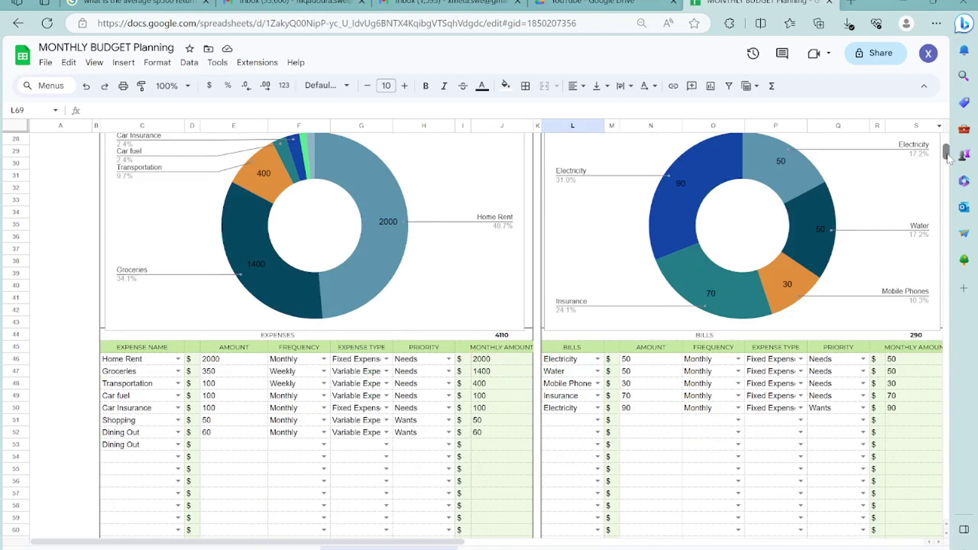
pyautogui.moveTo(947, 158); pyautogui.dragTo(946, 152)
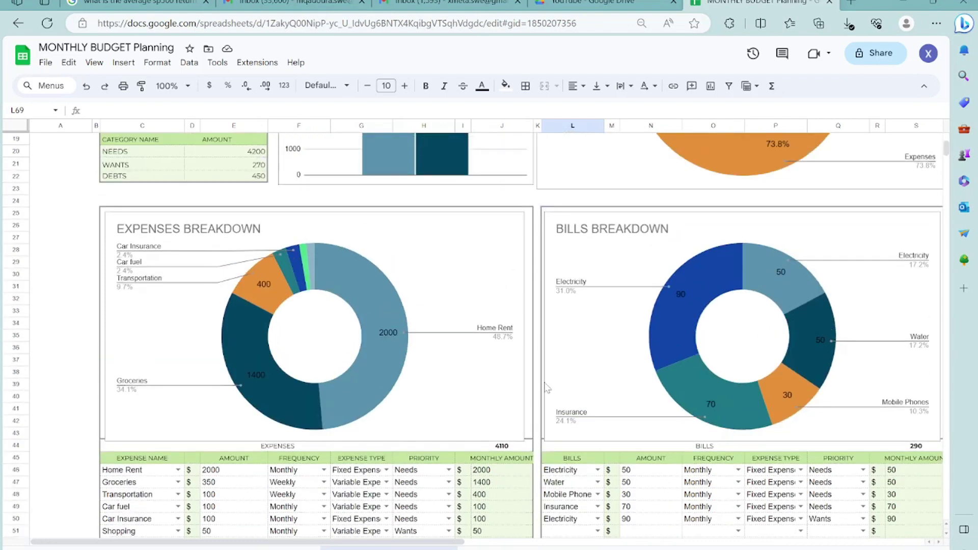
pyautogui.click(178, 470)
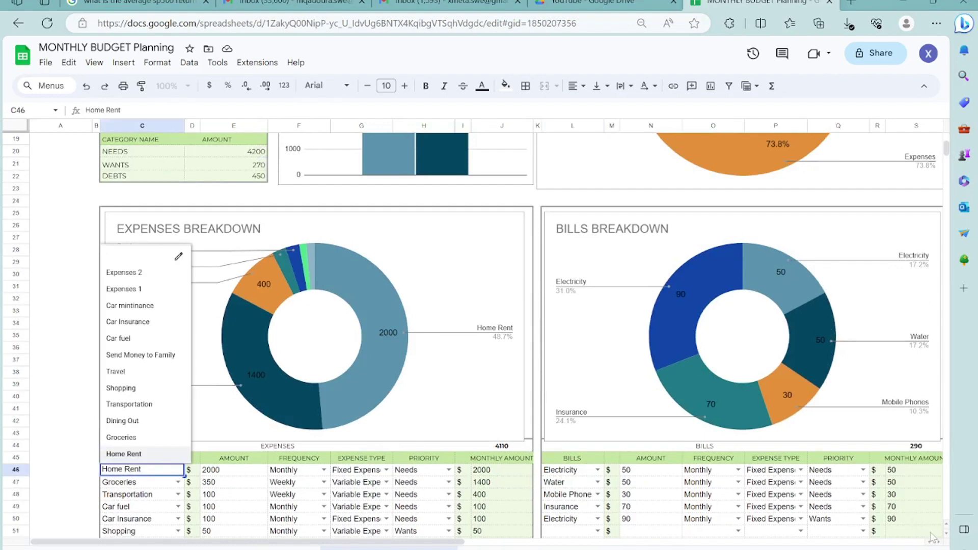
pyautogui.scroll(-1, 947, 539)
pyautogui.scroll(-2, 948, 540)
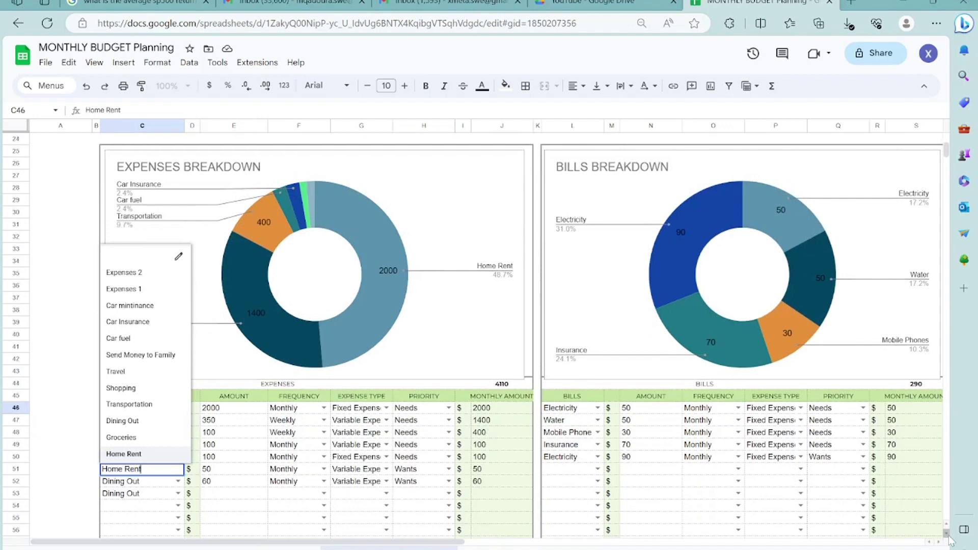
pyautogui.click(178, 493)
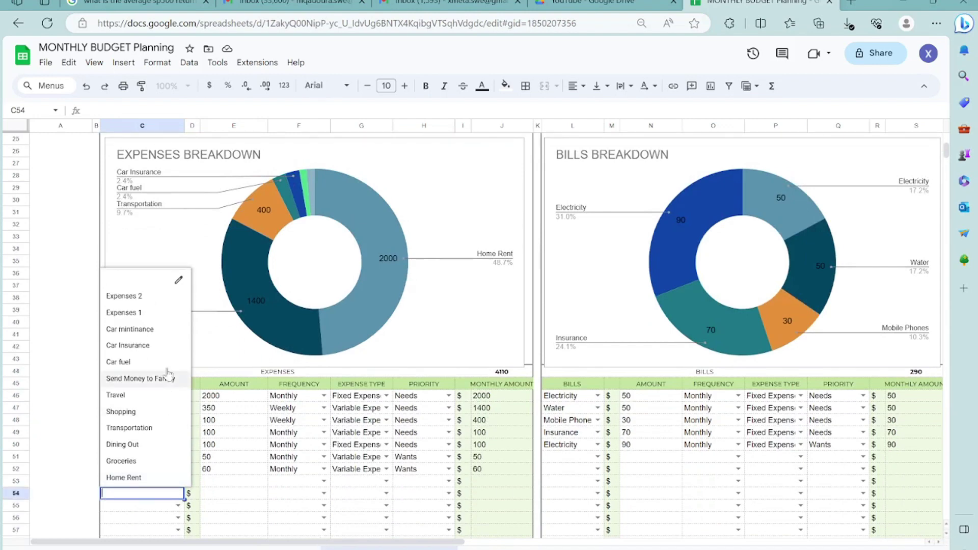
pyautogui.click(158, 313)
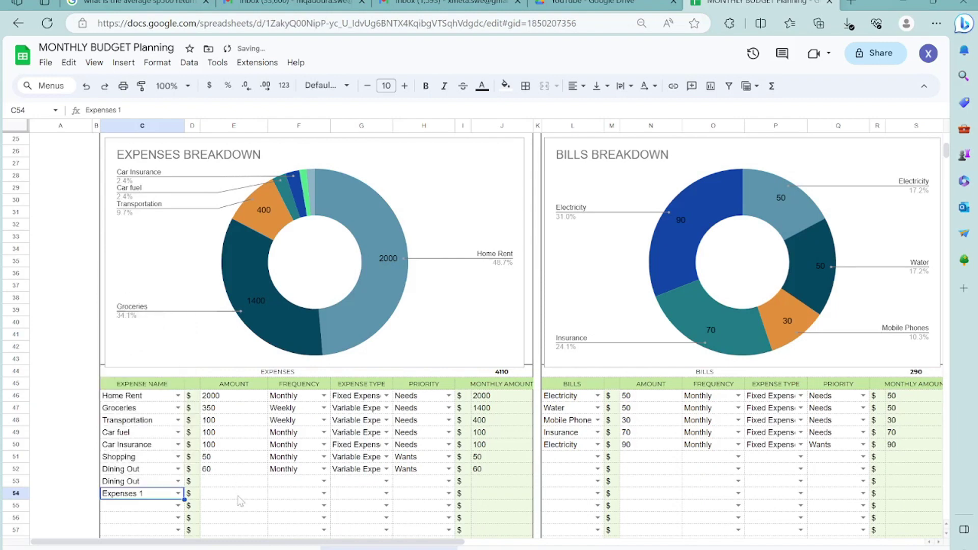
# - Enter an amount of 200 for the Expenses 1 row of the expenses table
pyautogui.click(240, 501)
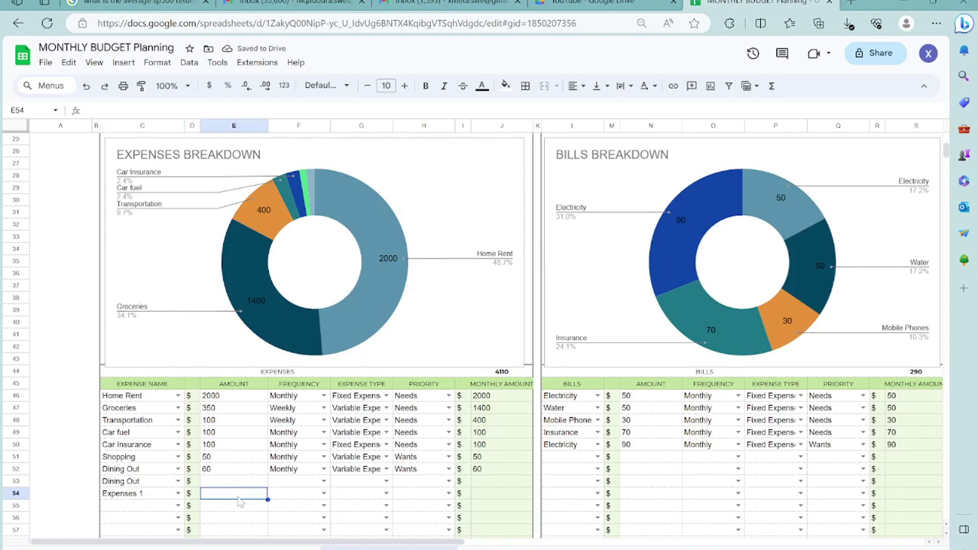
pyautogui.write('200')
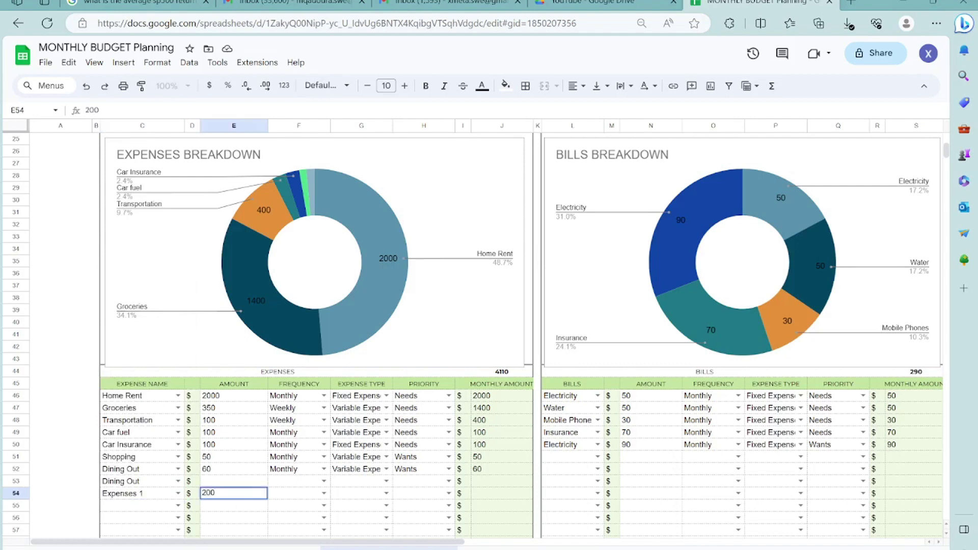
pyautogui.click(298, 497)
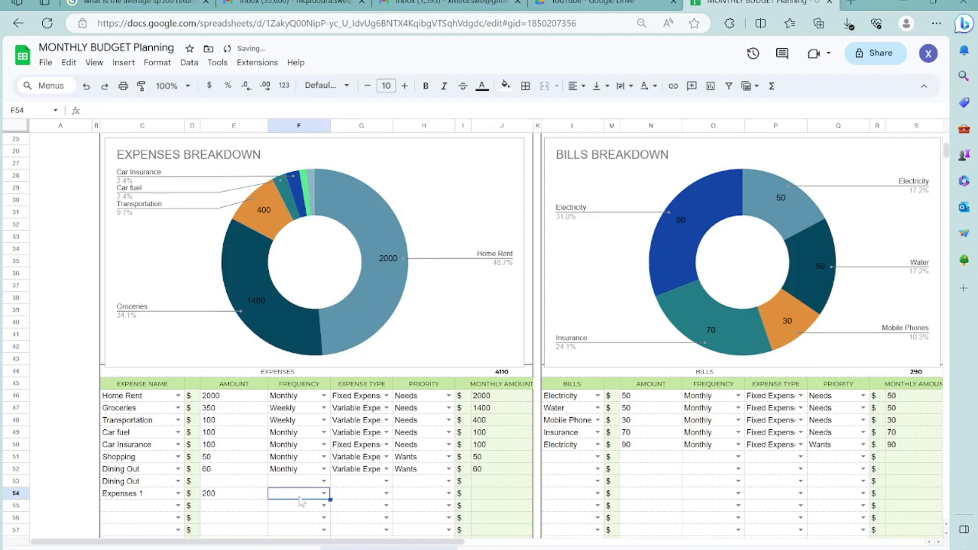
# - Add a Groceries entry in row 55 of the expenses table with an amount of 300 and Weekly frequency
pyautogui.click(177, 505)
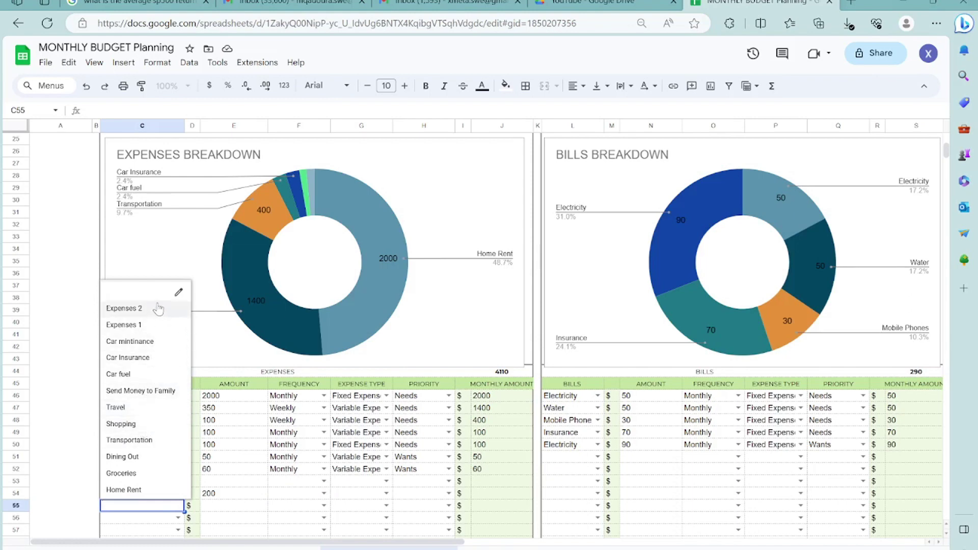
pyautogui.click(146, 473)
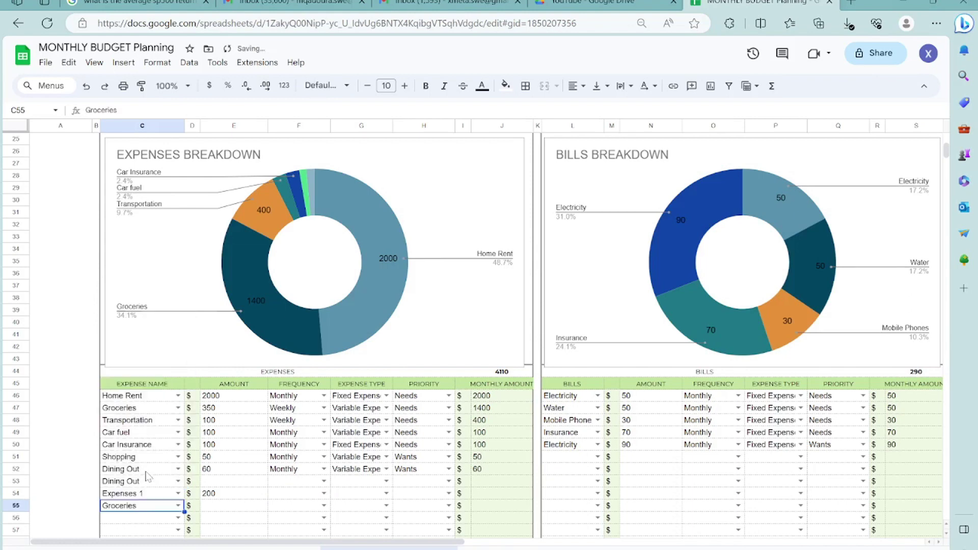
pyautogui.click(223, 506)
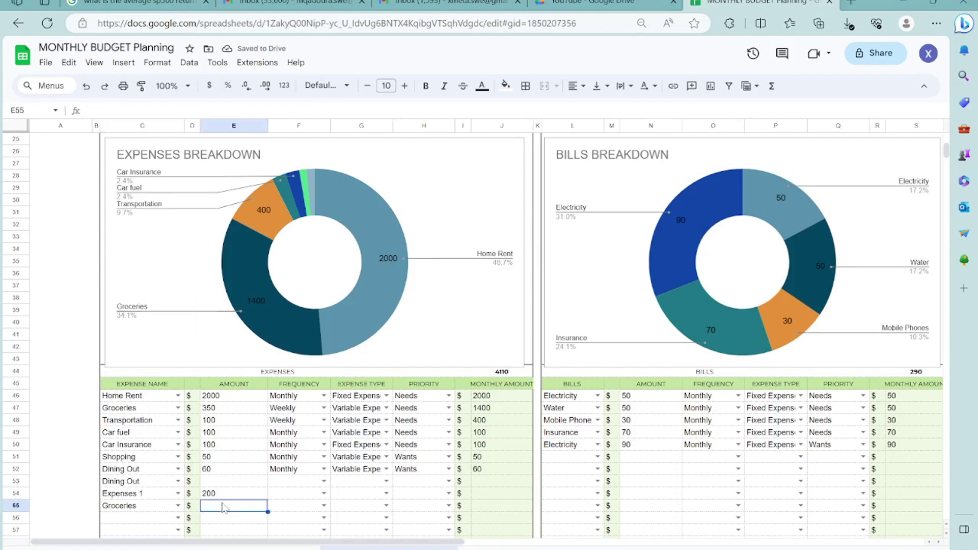
pyautogui.write('300')
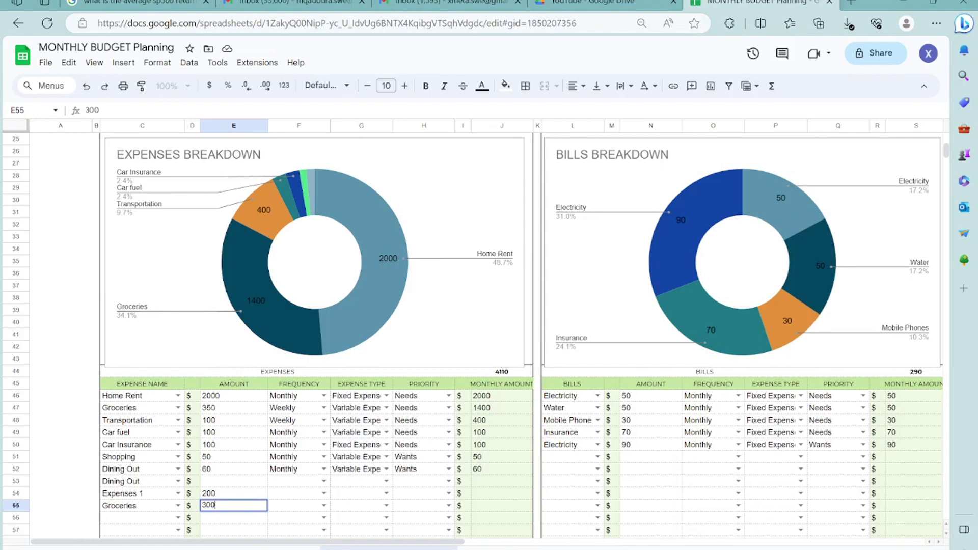
pyautogui.click(324, 507)
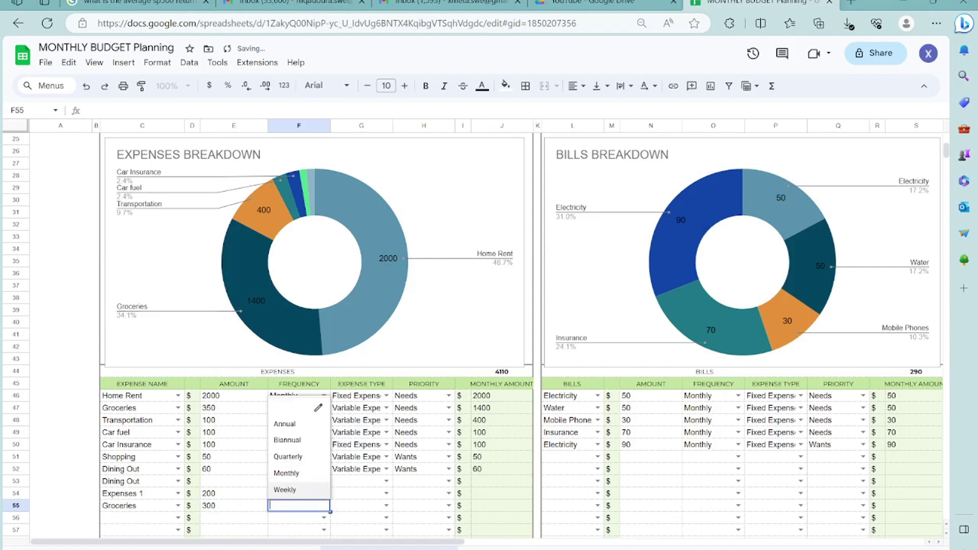
pyautogui.click(312, 490)
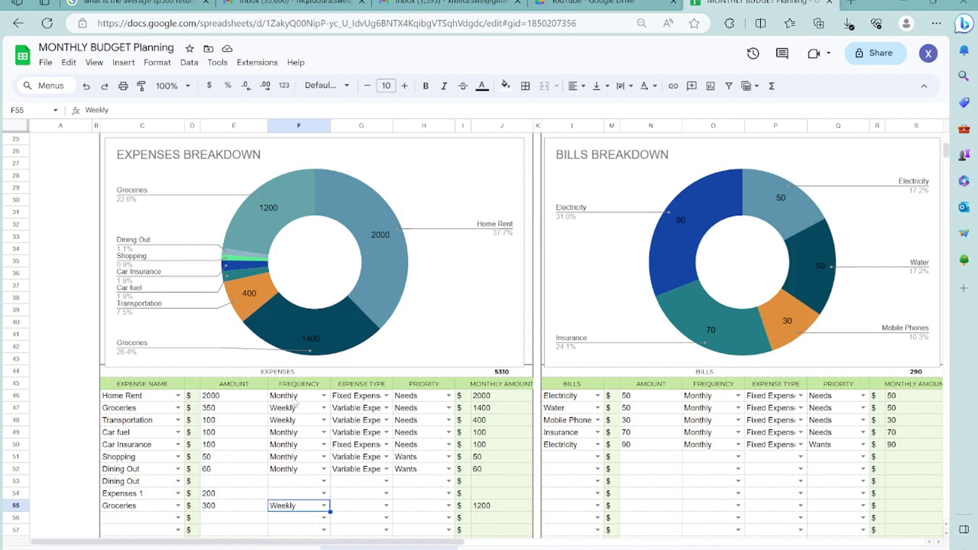
# - Set the row 55 Groceries entry's expense type to Variable Expense and its priority to Needs
pyautogui.click(387, 506)
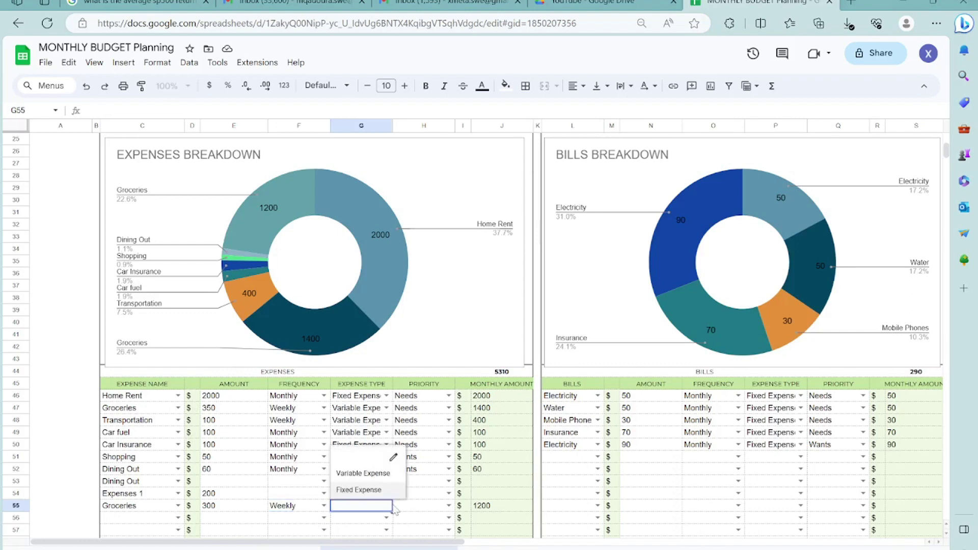
pyautogui.click(379, 473)
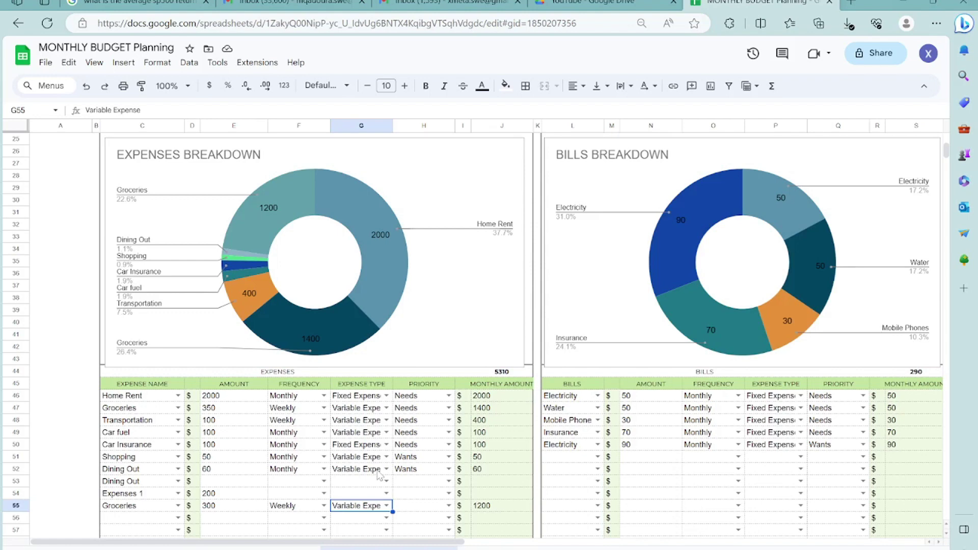
pyautogui.click(448, 506)
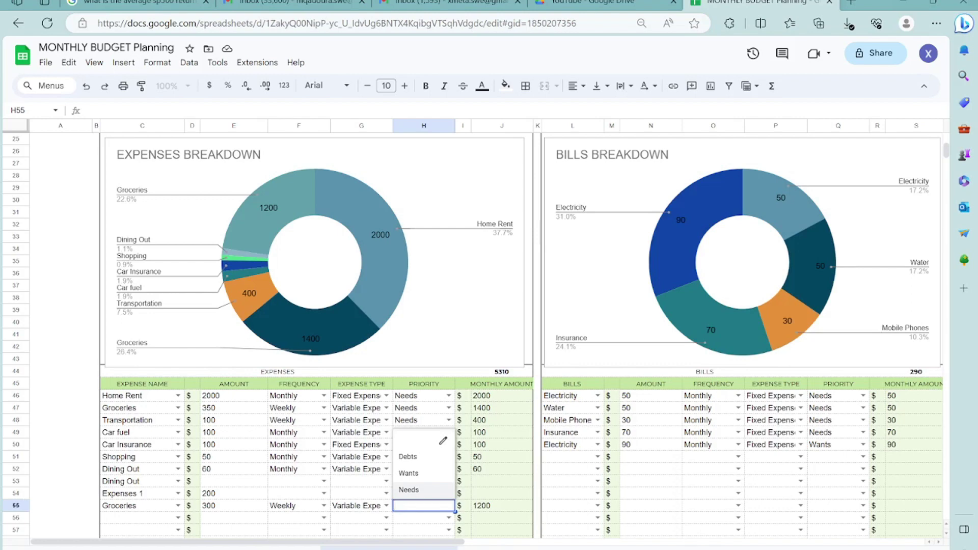
pyautogui.click(441, 490)
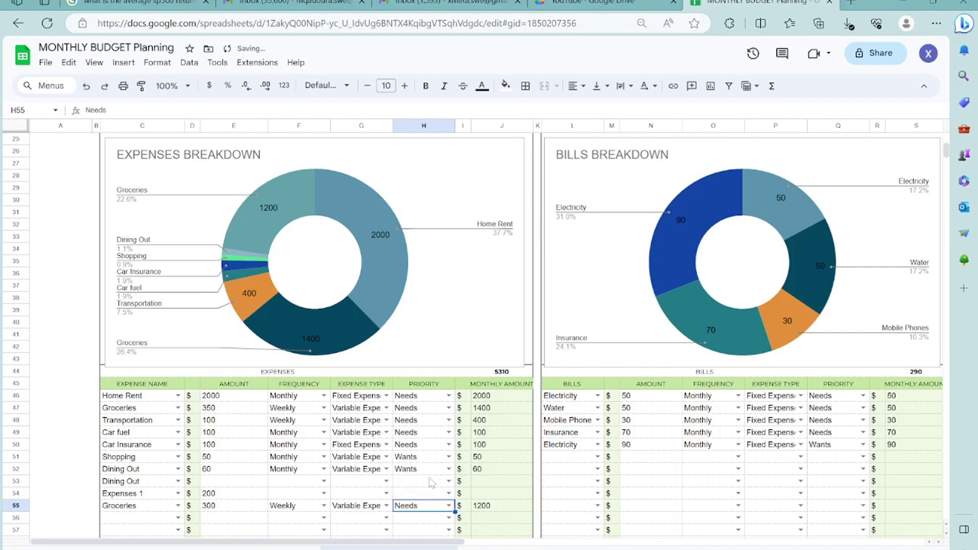
# - Set the priority of the Dining Out entry in row 53 to Wants and its amount to 100
pyautogui.click(448, 481)
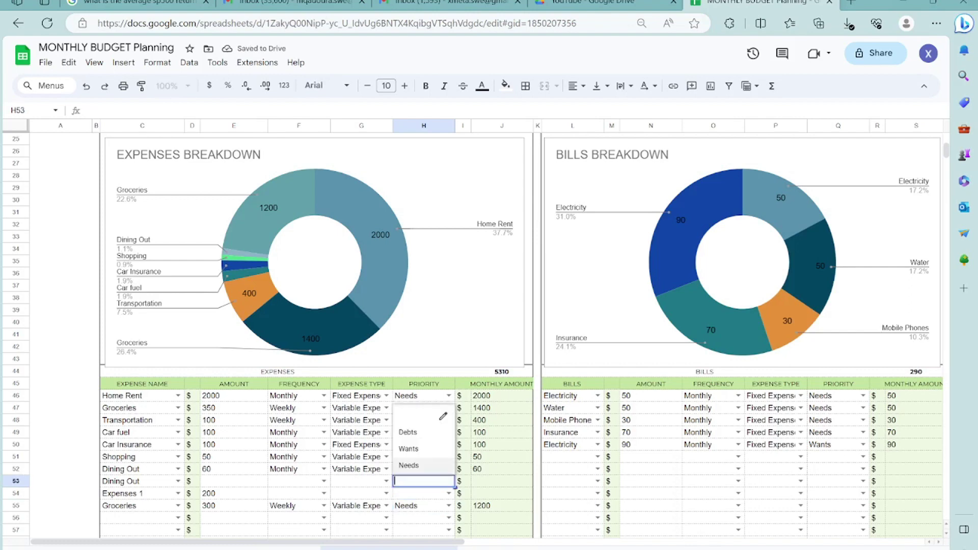
pyautogui.click(433, 450)
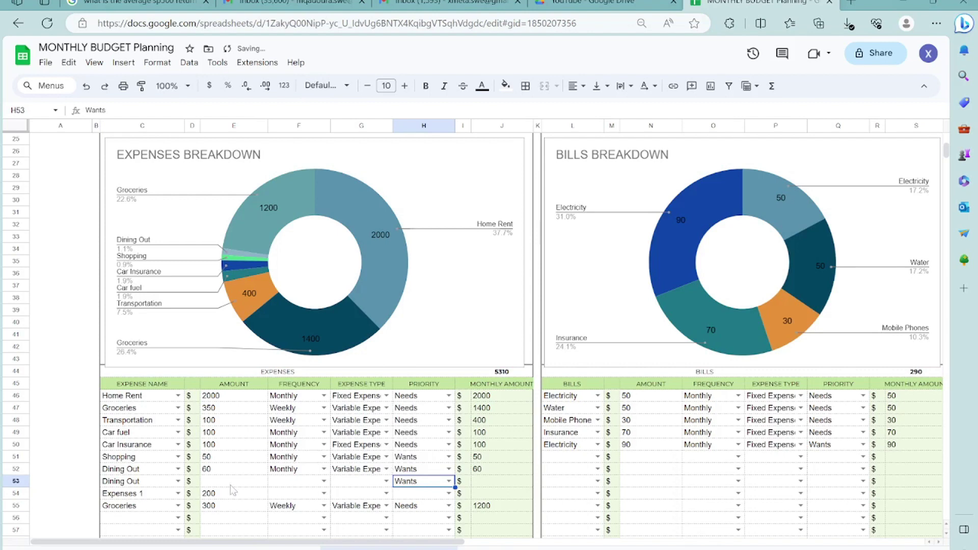
pyautogui.click(246, 481)
pyautogui.write('100')
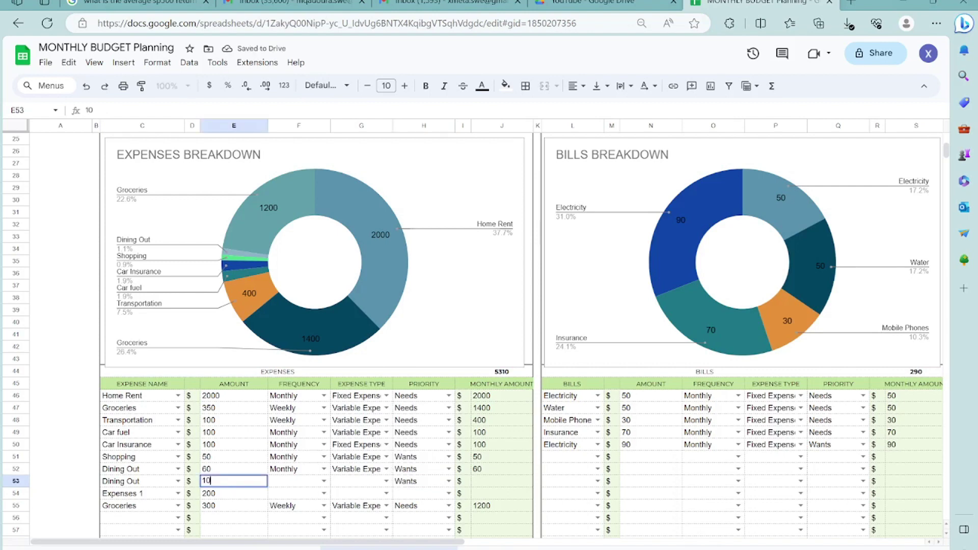
# - Give the row 53 Dining Out entry a Weekly frequency and the Variable Expense type
pyautogui.click(318, 481)
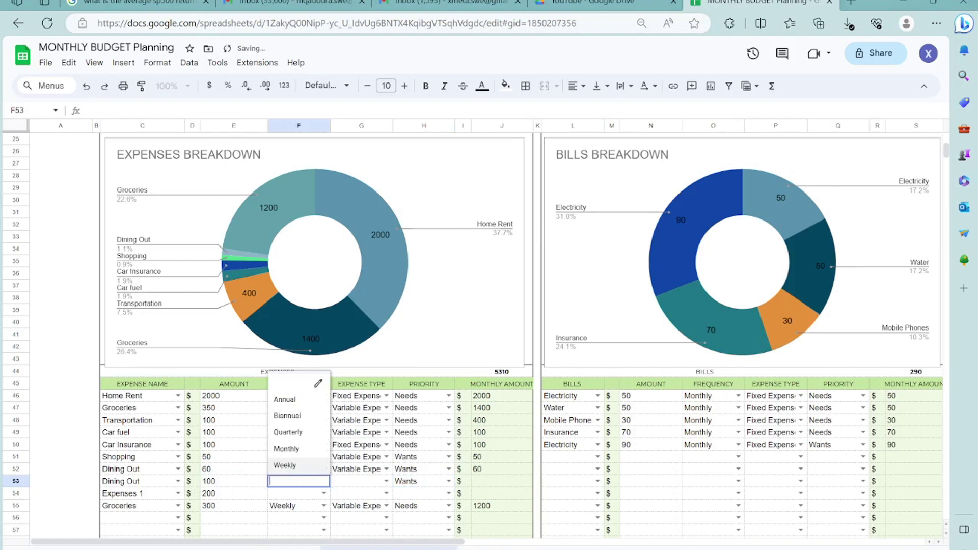
pyautogui.click(318, 463)
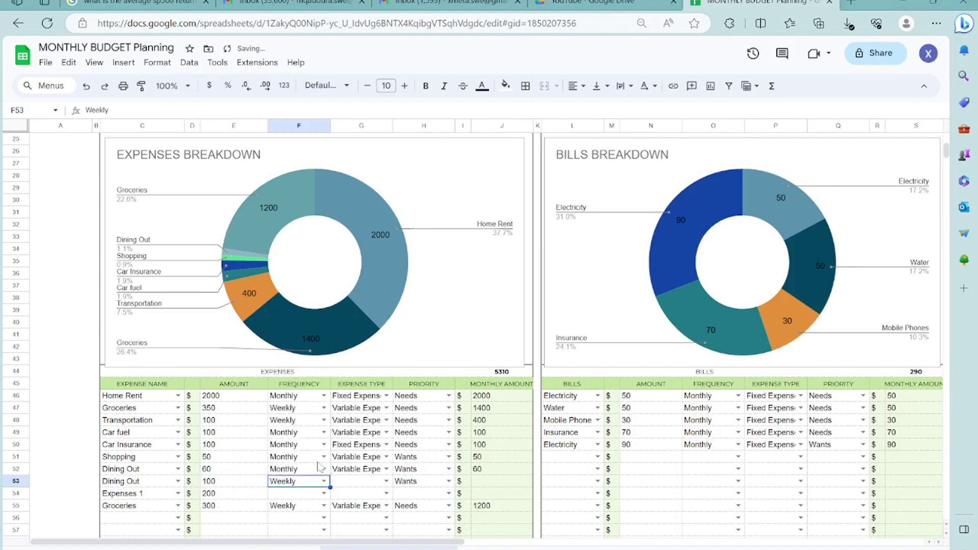
pyautogui.click(385, 481)
pyautogui.click(385, 481)
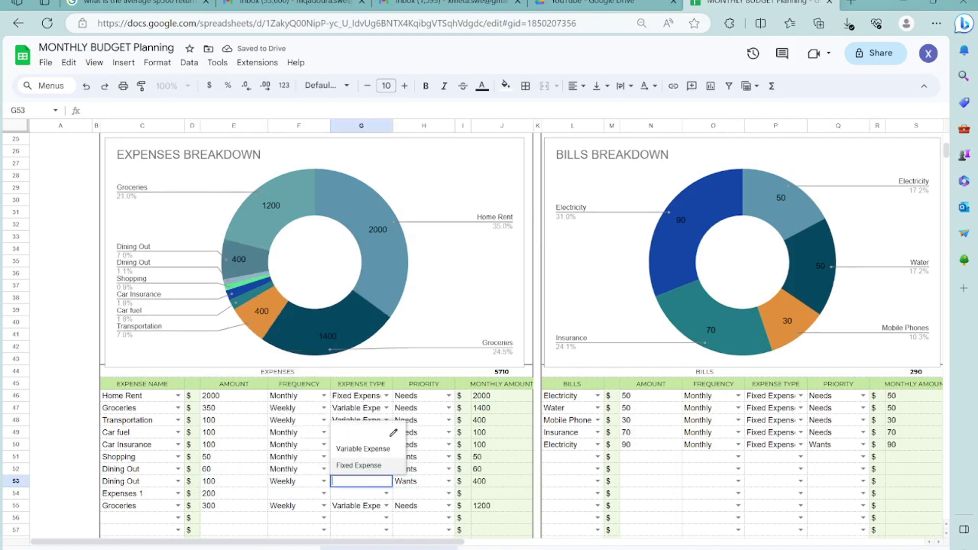
pyautogui.click(385, 450)
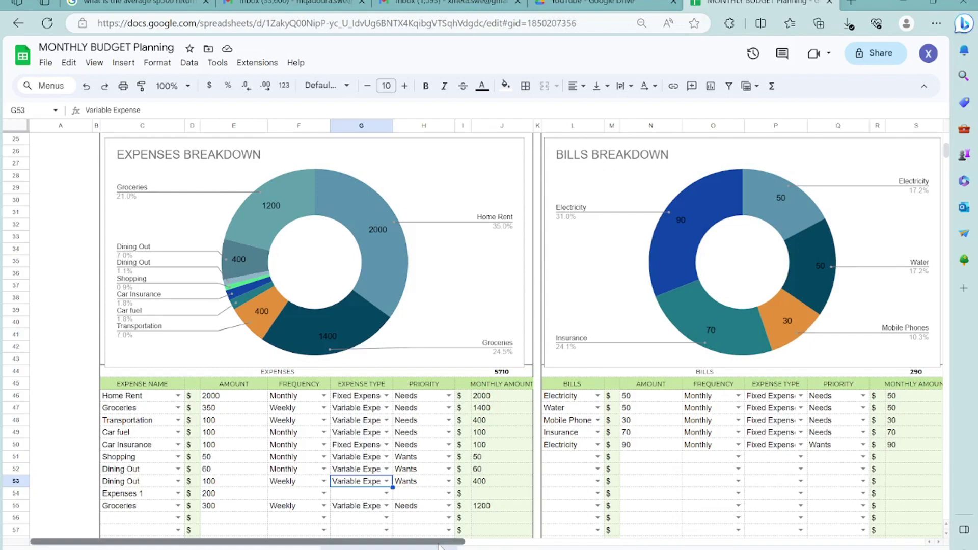
# - Check the available bill names for the first empty row of the bills table
pyautogui.moveTo(438, 542); pyautogui.dragTo(565, 542)
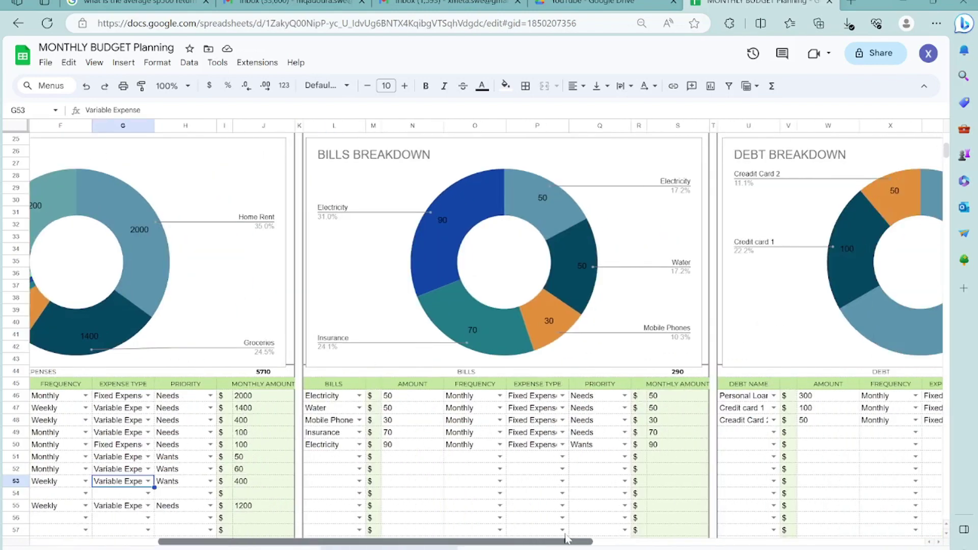
pyautogui.click(359, 456)
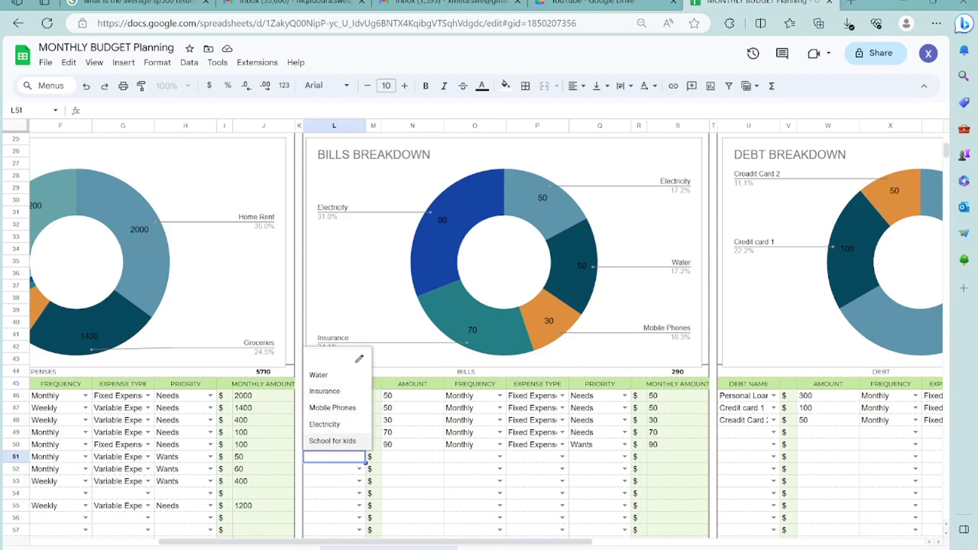
pyautogui.click(341, 472)
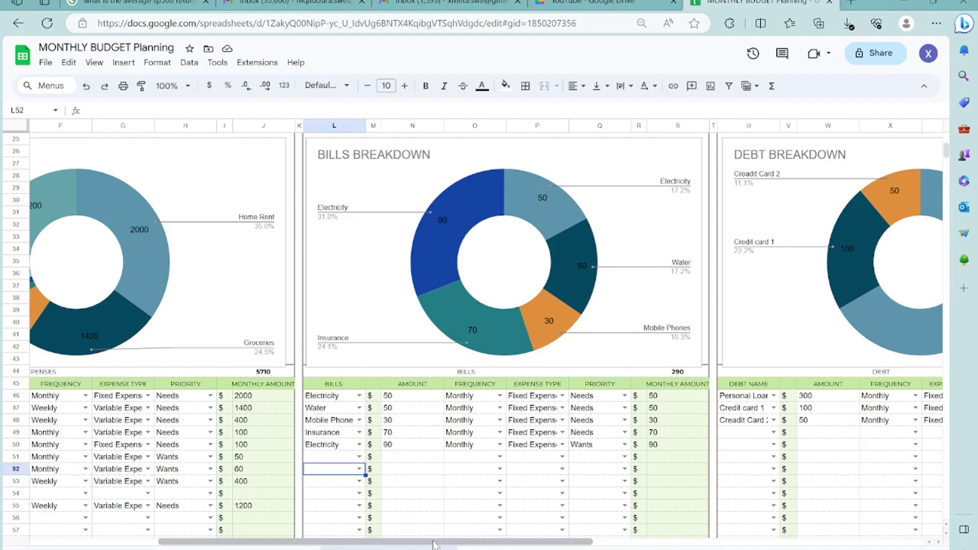
# - Add Home loan in the first empty row of the debt table with an amount of 1400
pyautogui.moveTo(434, 544); pyautogui.dragTo(597, 539)
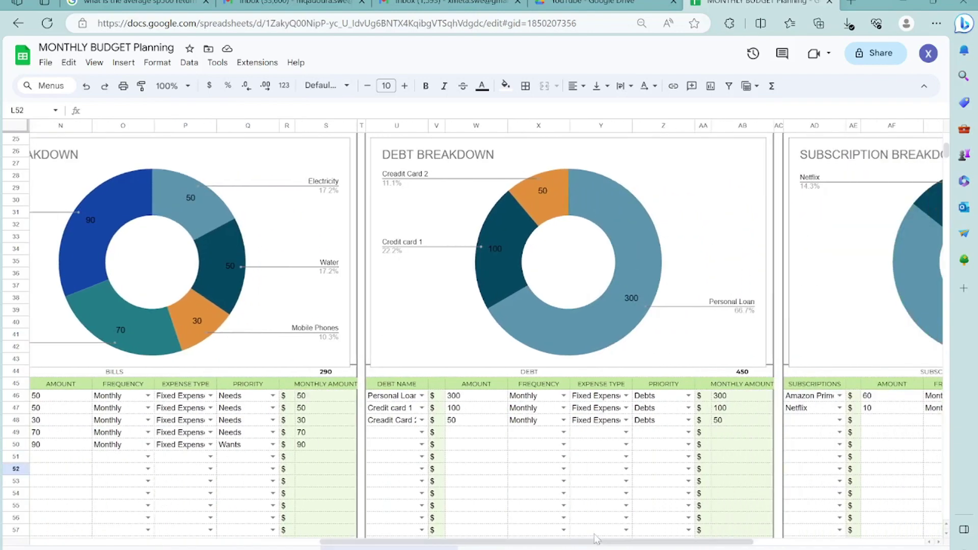
pyautogui.click(422, 433)
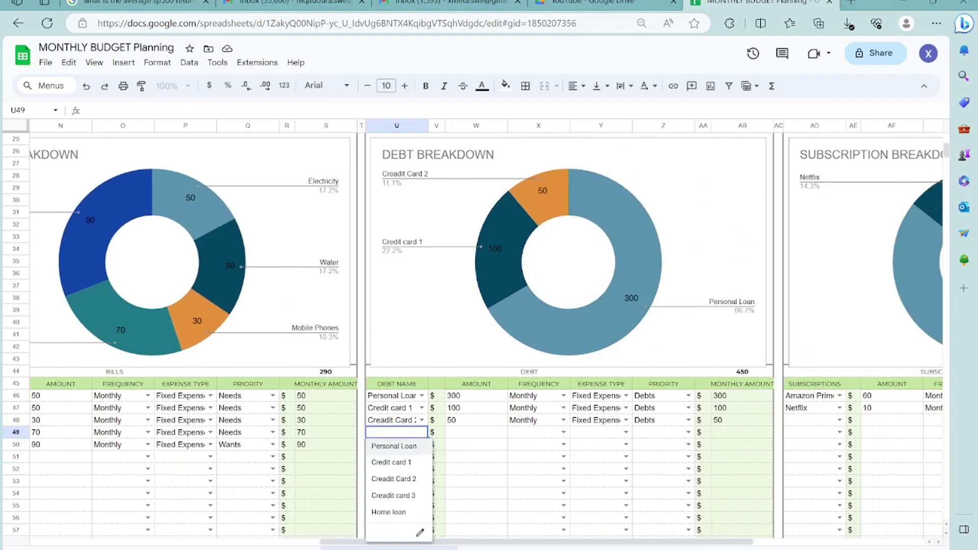
pyautogui.click(415, 513)
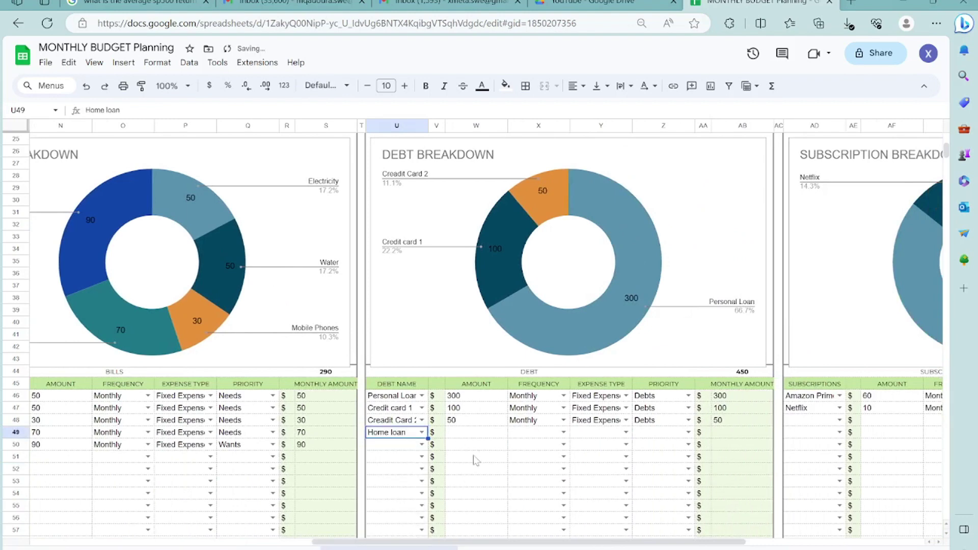
pyautogui.click(489, 437)
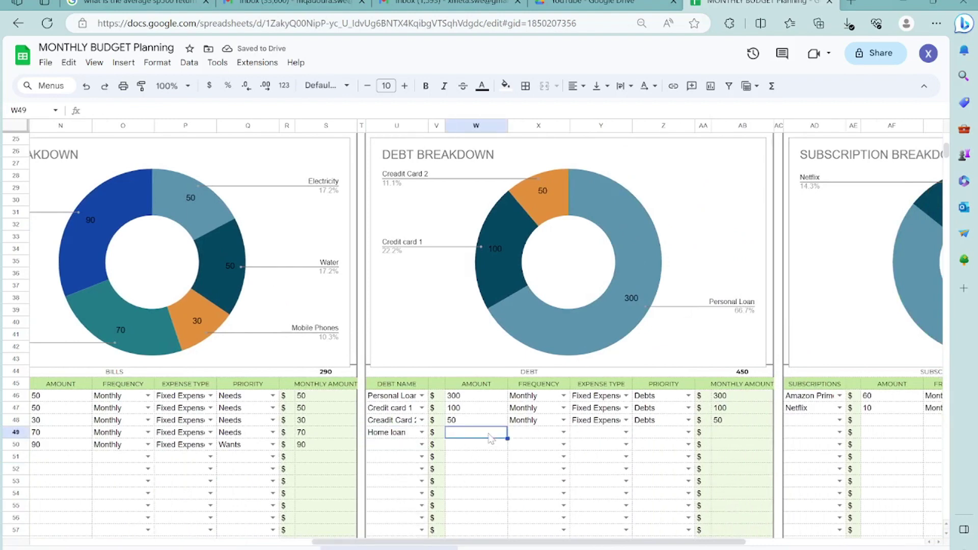
pyautogui.write('400')
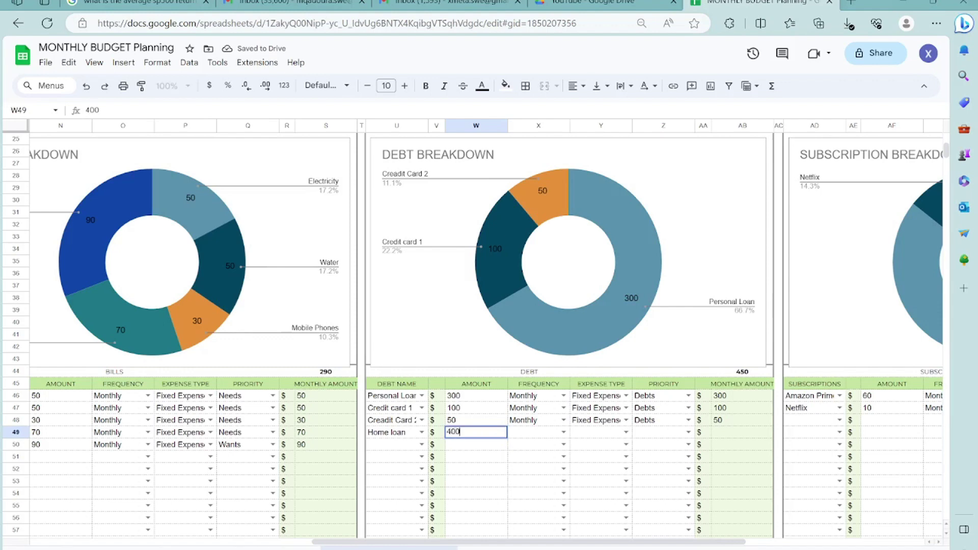
pyautogui.press('BackSpace')
pyautogui.press('BackSpace')
pyautogui.press('BackSpace')
pyautogui.write('1400')
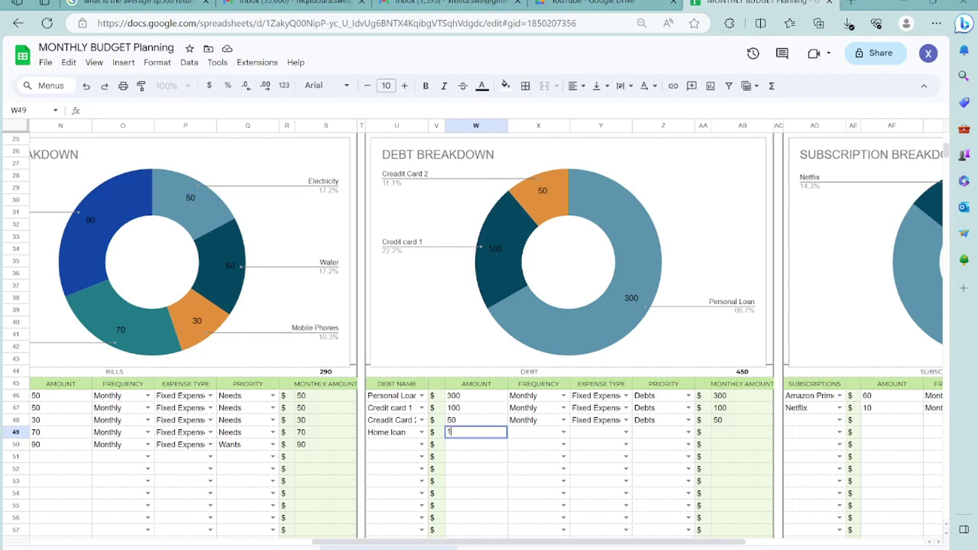
# - Classify the Home loan entry as Monthly frequency, Fixed Expense type and Debts priority
pyautogui.click(564, 432)
pyautogui.click(552, 464)
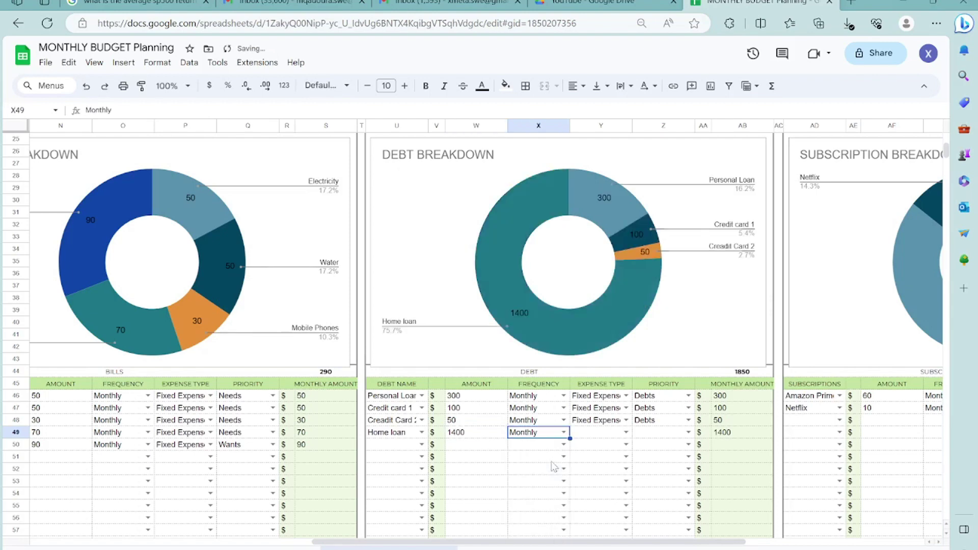
pyautogui.click(626, 433)
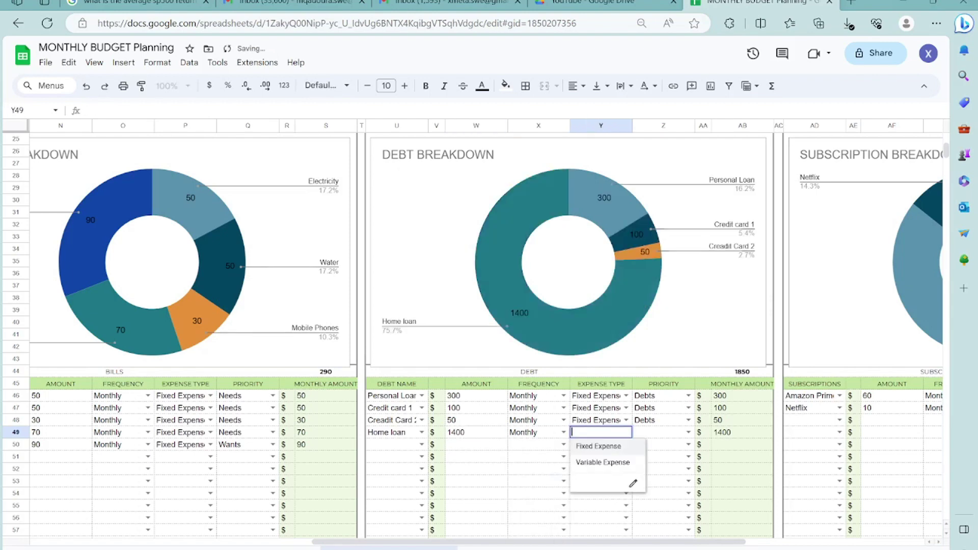
pyautogui.click(624, 447)
pyautogui.click(688, 433)
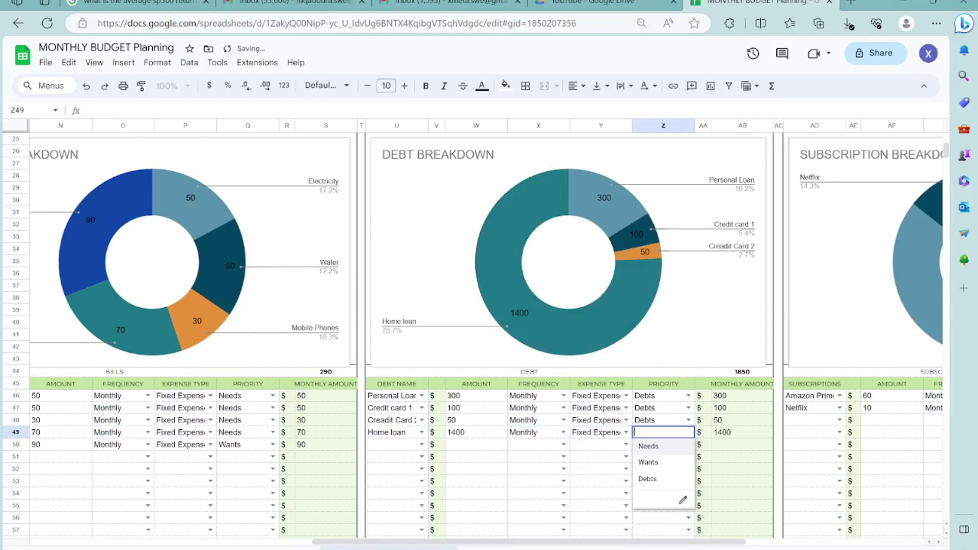
pyautogui.click(670, 480)
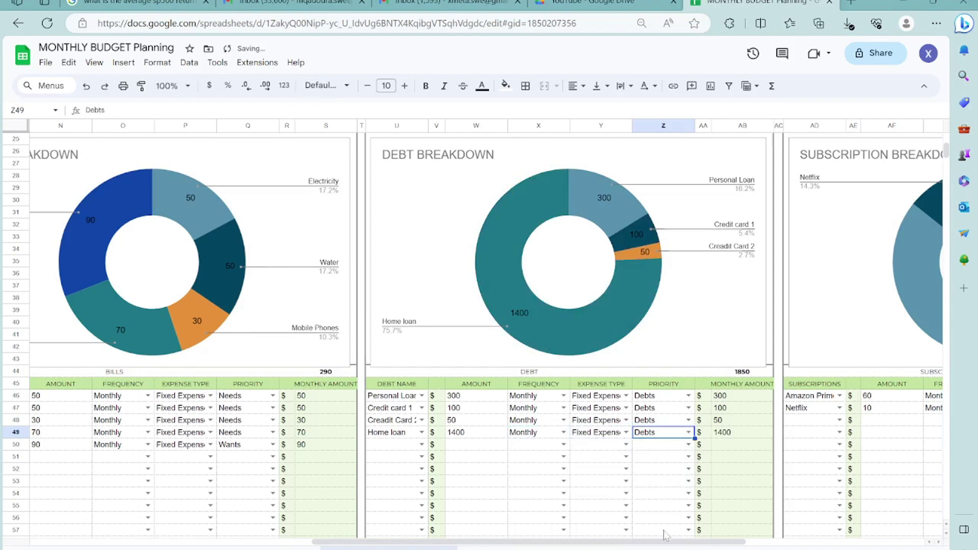
# - Review the subscription and debt breakdowns, the financial overview charts, and the income and savings tables on the budget sheet
pyautogui.moveTo(681, 542); pyautogui.dragTo(810, 535)
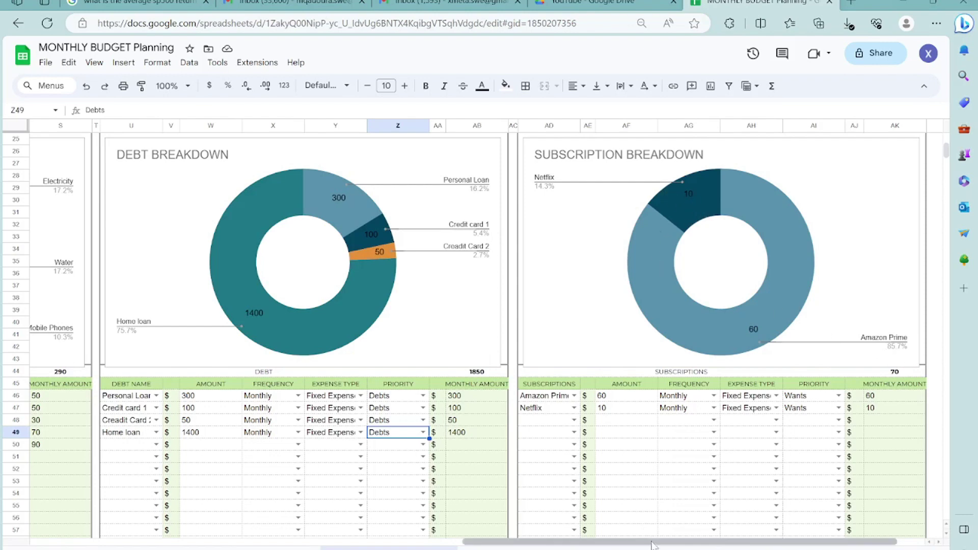
pyautogui.moveTo(653, 544); pyautogui.dragTo(565, 541)
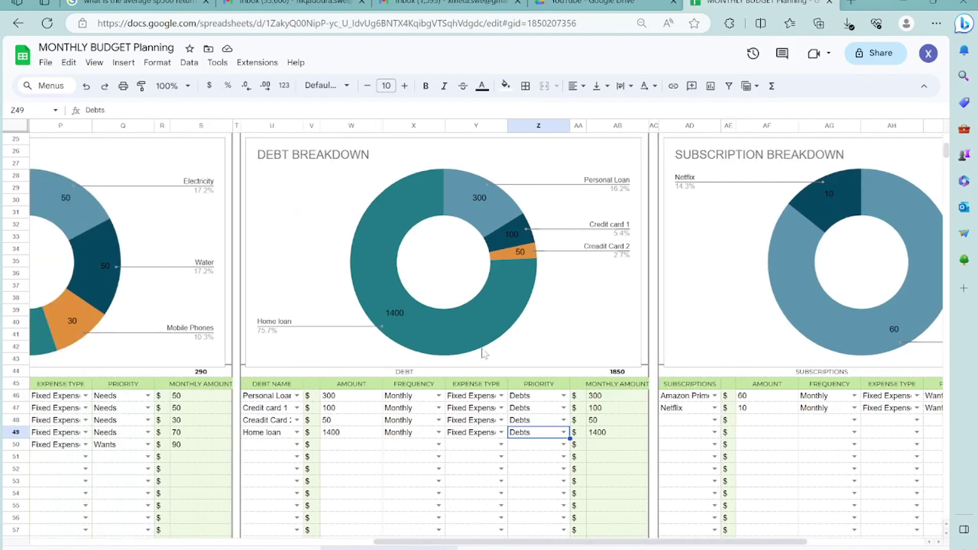
pyautogui.moveTo(536, 543); pyautogui.dragTo(195, 527)
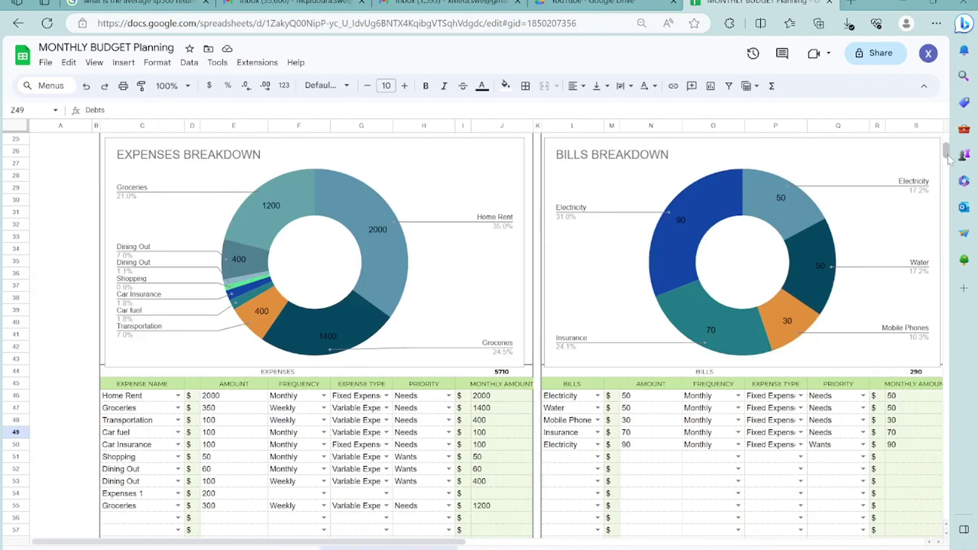
pyautogui.moveTo(946, 153); pyautogui.dragTo(947, 145)
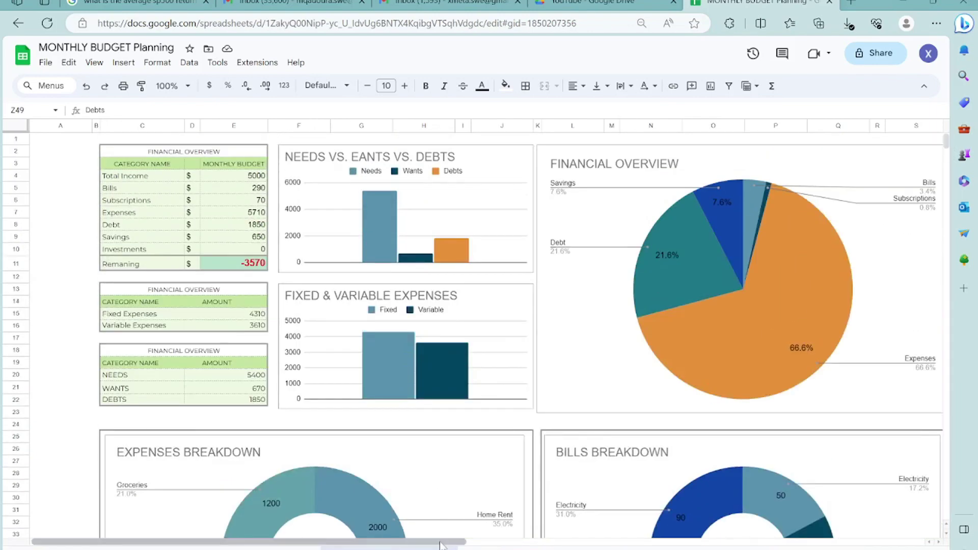
pyautogui.moveTo(441, 545); pyautogui.dragTo(851, 544)
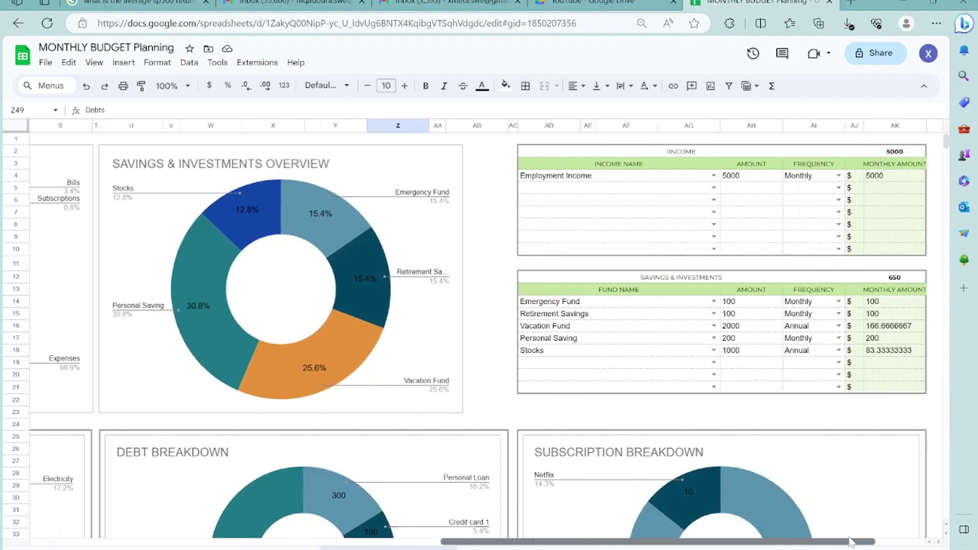
# - Add Side income 1 to the income table with an amount of 200 and Weekly frequency
pyautogui.click(714, 188)
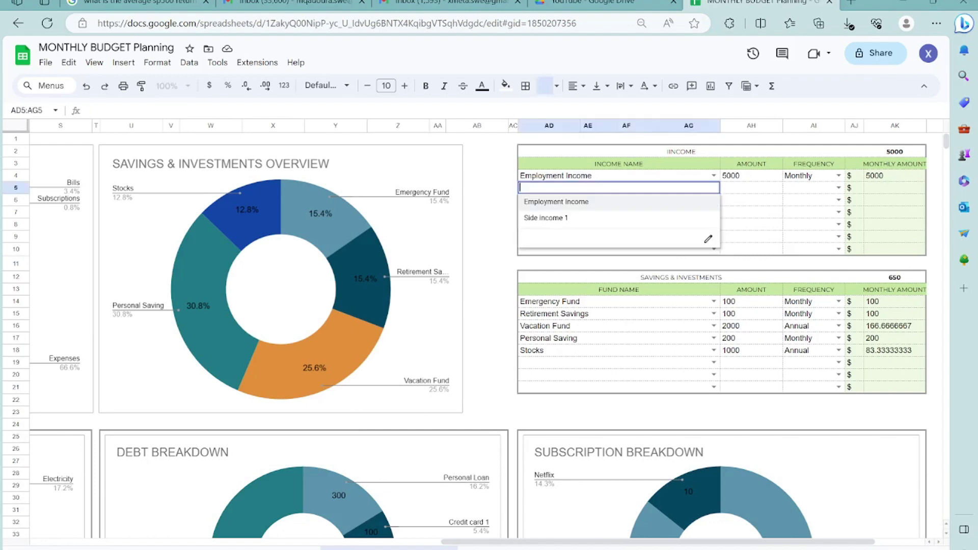
pyautogui.click(688, 218)
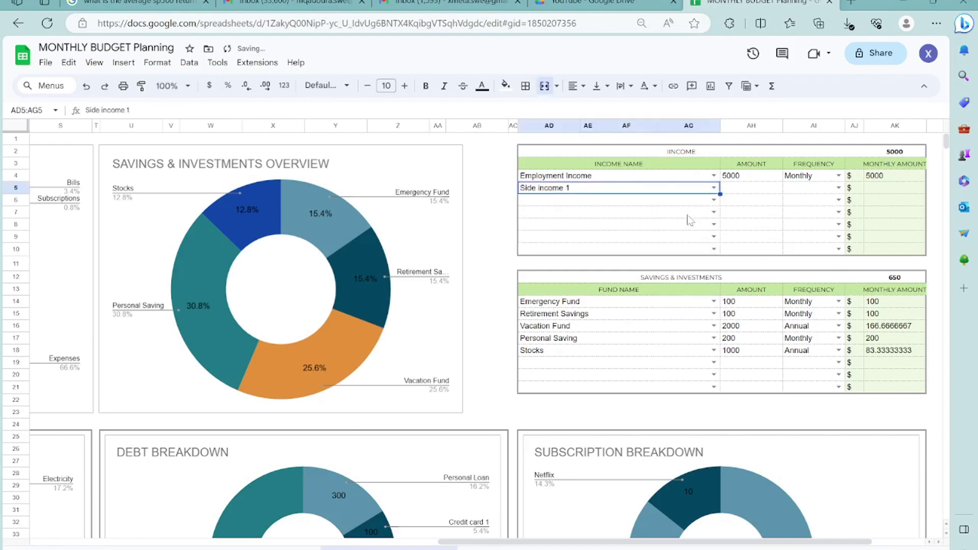
pyautogui.click(751, 191)
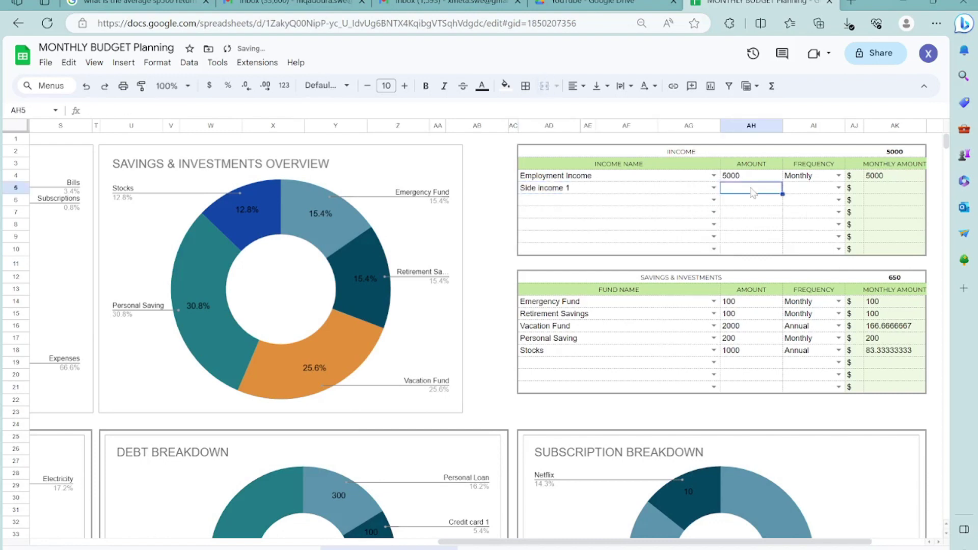
pyautogui.write('500')
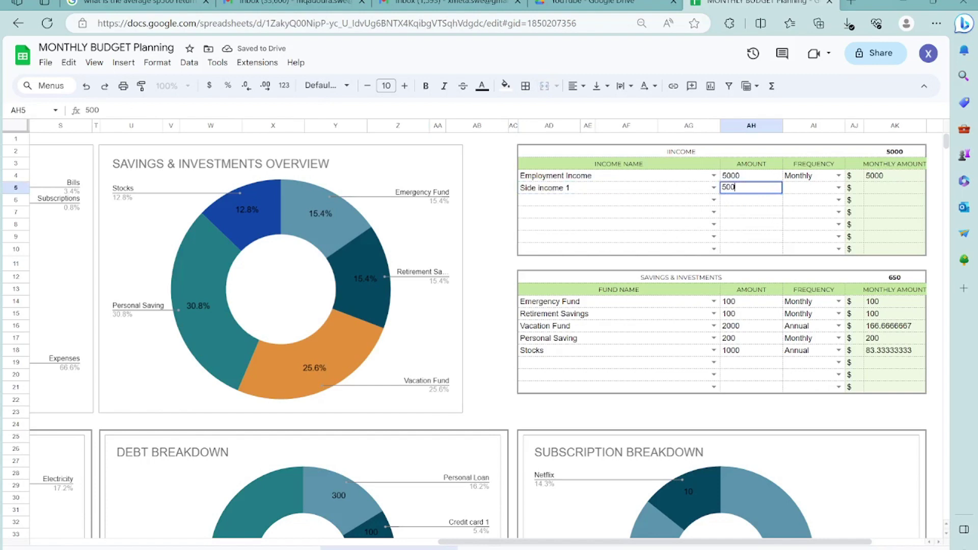
pyautogui.press('BackSpace')
pyautogui.press('BackSpace')
pyautogui.press('BackSpace')
pyautogui.write('200')
pyautogui.click(839, 187)
pyautogui.click(825, 203)
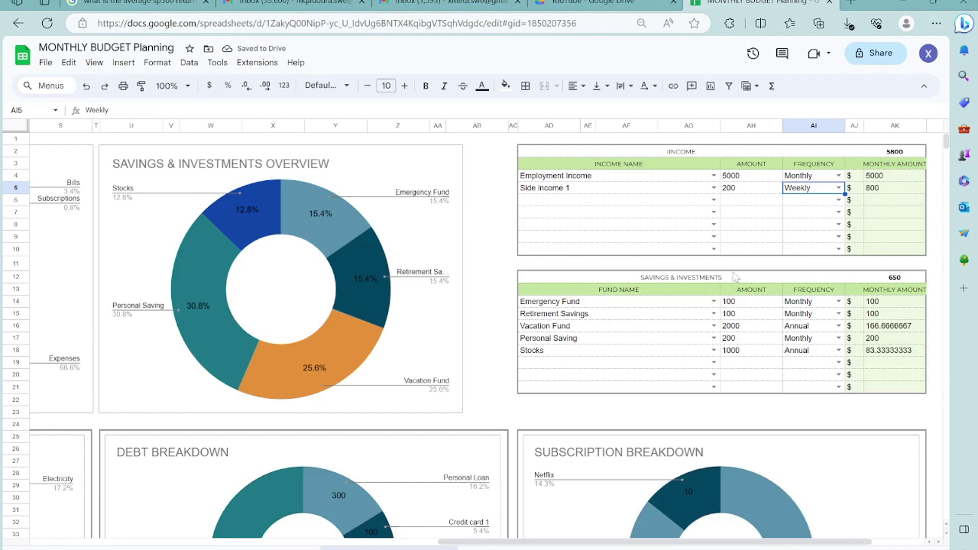
# - Clear the names, amounts and frequencies of all existing entries in the savings and investments table
pyautogui.click(638, 405)
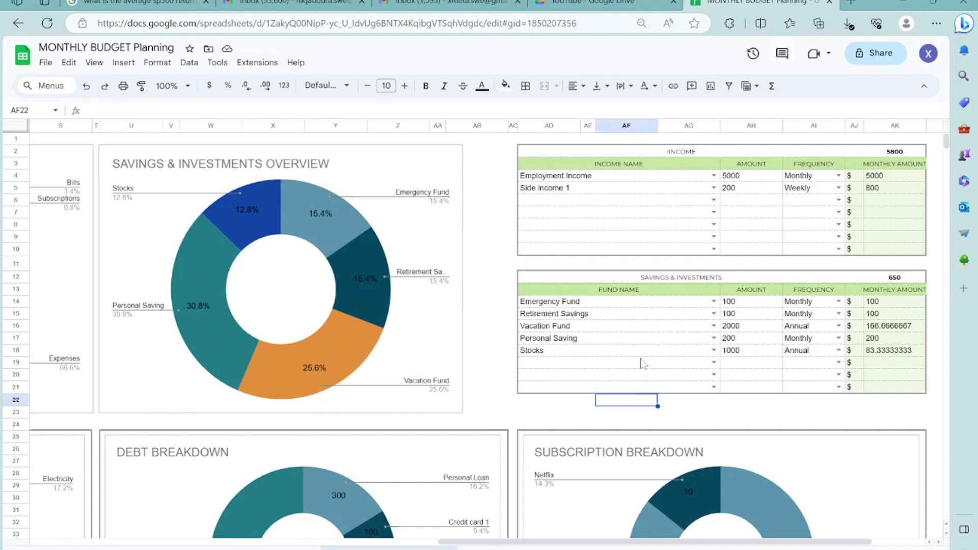
pyautogui.moveTo(649, 303); pyautogui.dragTo(813, 360)
pyautogui.press('Delete')
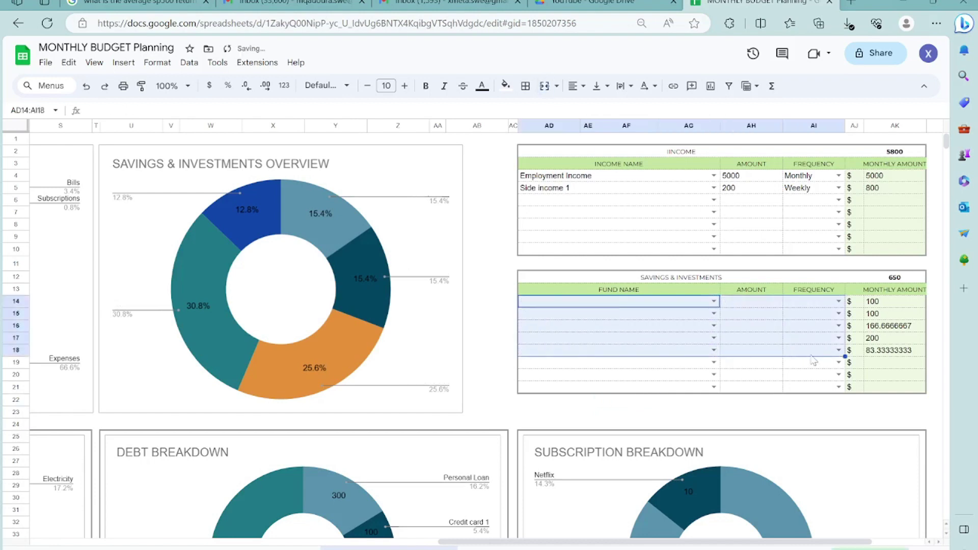
# - Enter Emergency Fund in the first savings and investments row with an amount of 3000 and Annual frequency
pyautogui.click(713, 302)
pyautogui.click(688, 316)
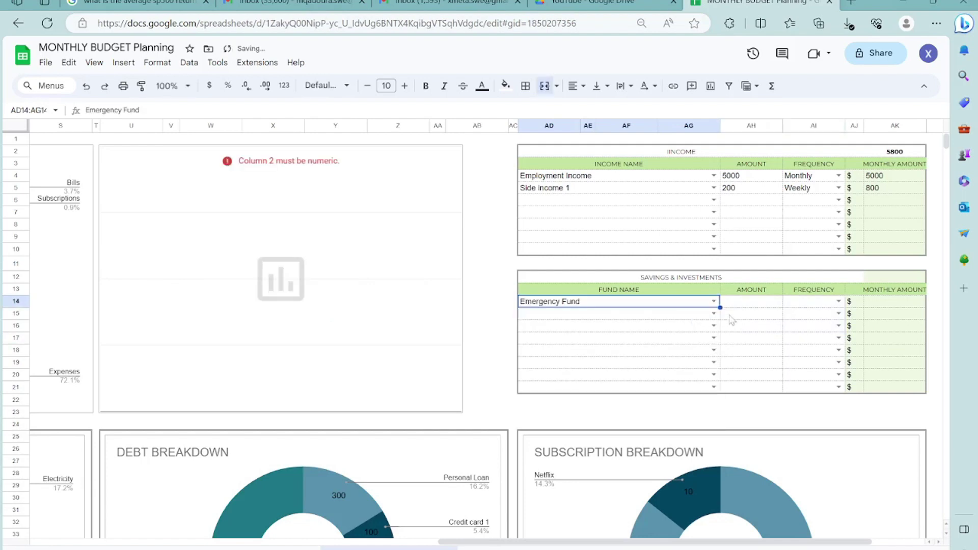
pyautogui.click(753, 304)
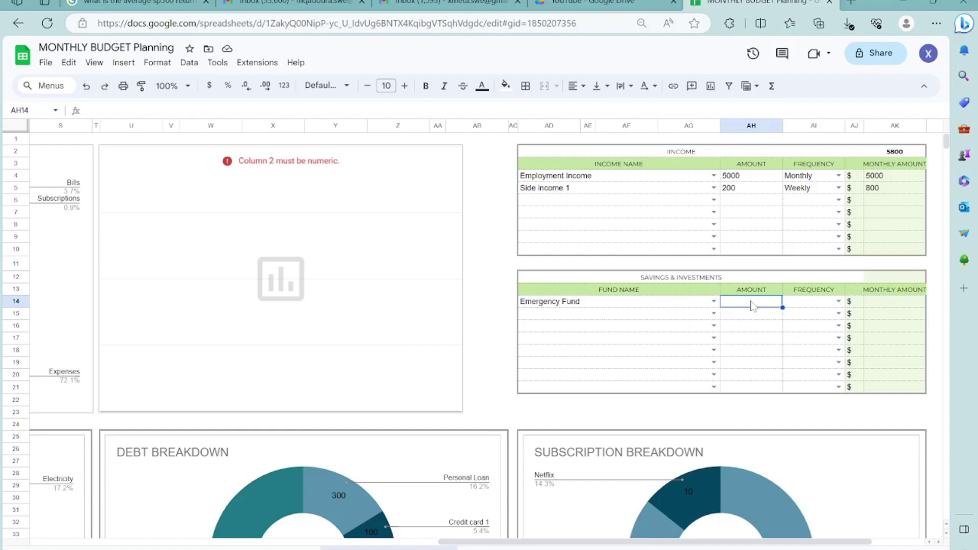
pyautogui.write('3000')
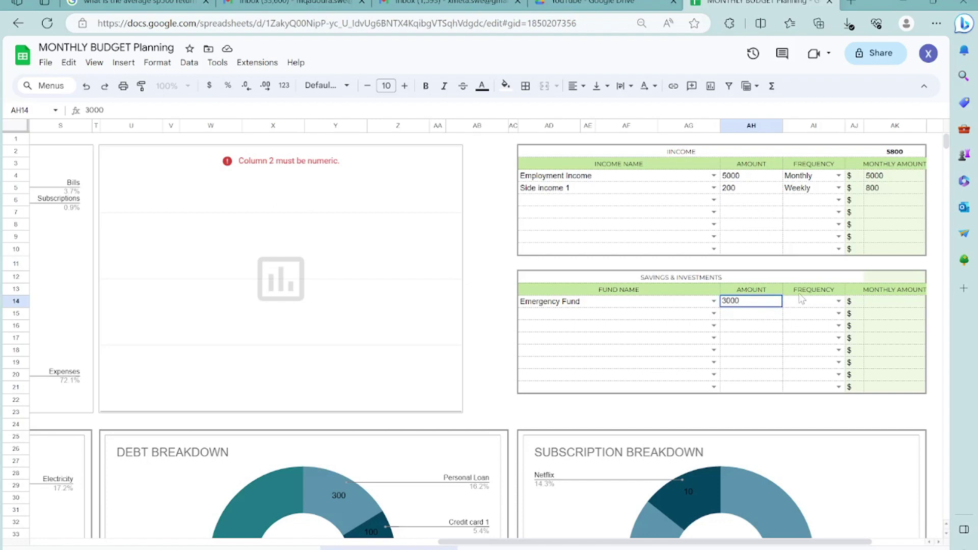
pyautogui.click(838, 301)
pyautogui.click(811, 349)
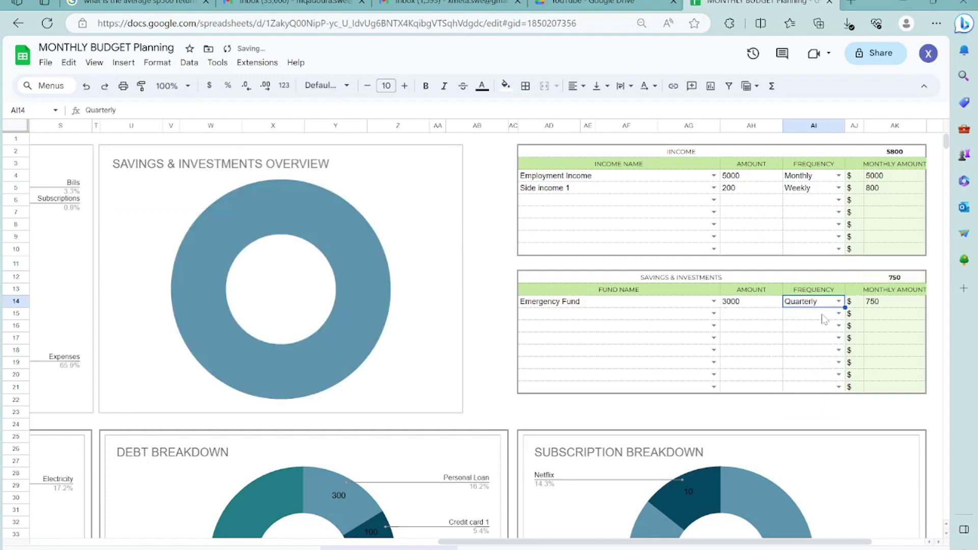
pyautogui.click(838, 301)
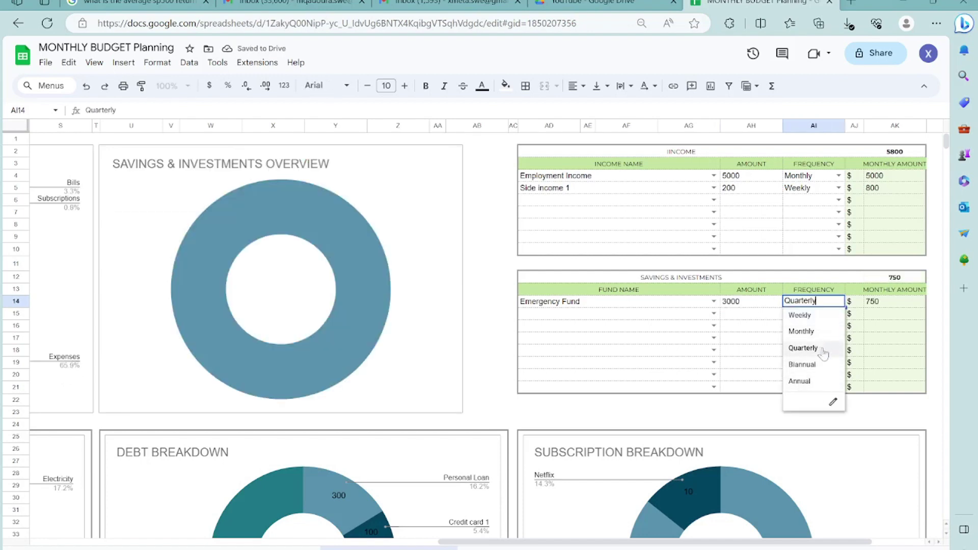
pyautogui.click(815, 383)
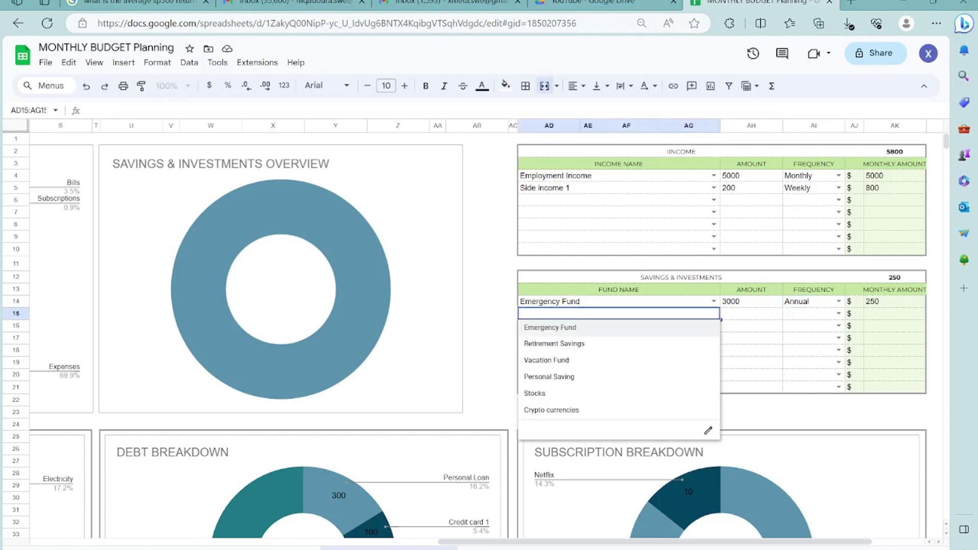
# - Enter Vacation Fund in the second savings and investments row with an amount of 2000 and Annual frequency
pyautogui.click(676, 359)
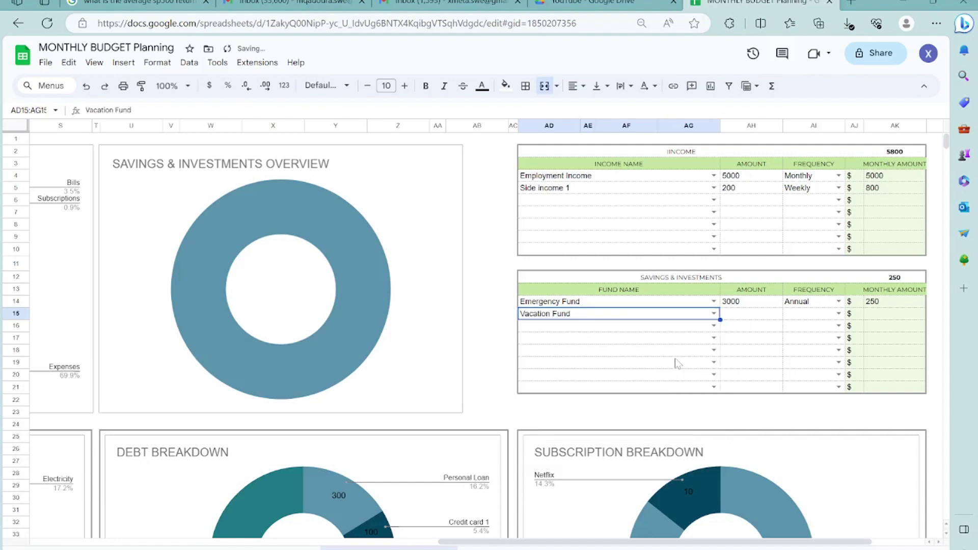
pyautogui.click(752, 306)
pyautogui.click(754, 313)
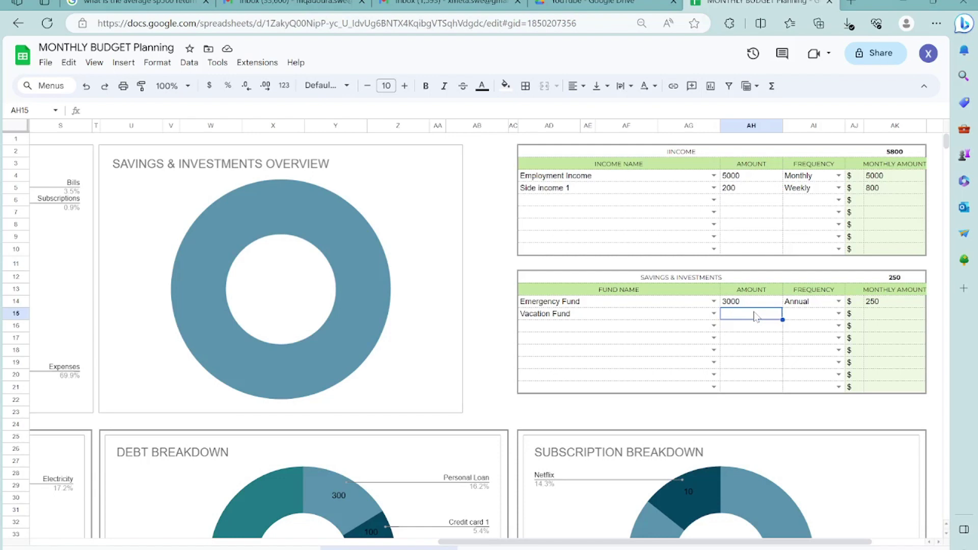
pyautogui.write('2000')
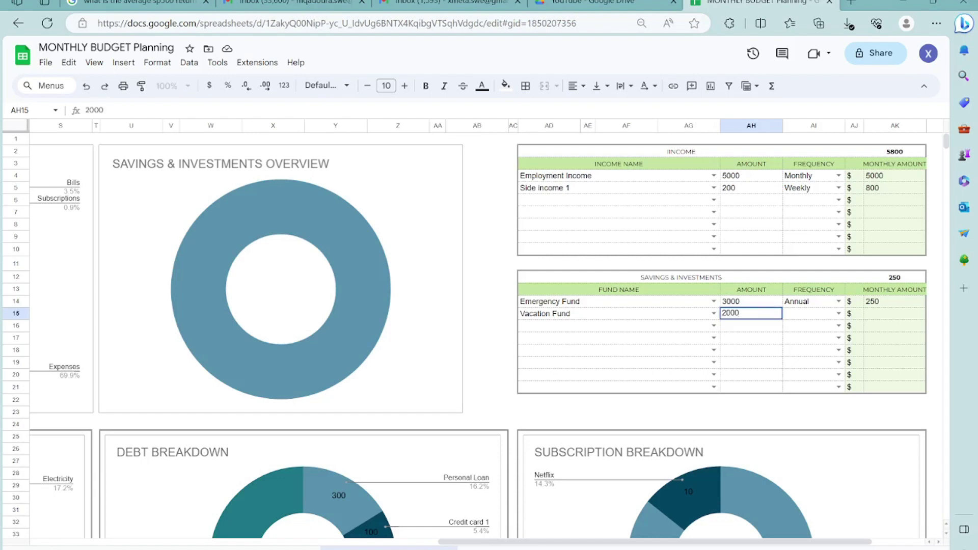
pyautogui.click(813, 315)
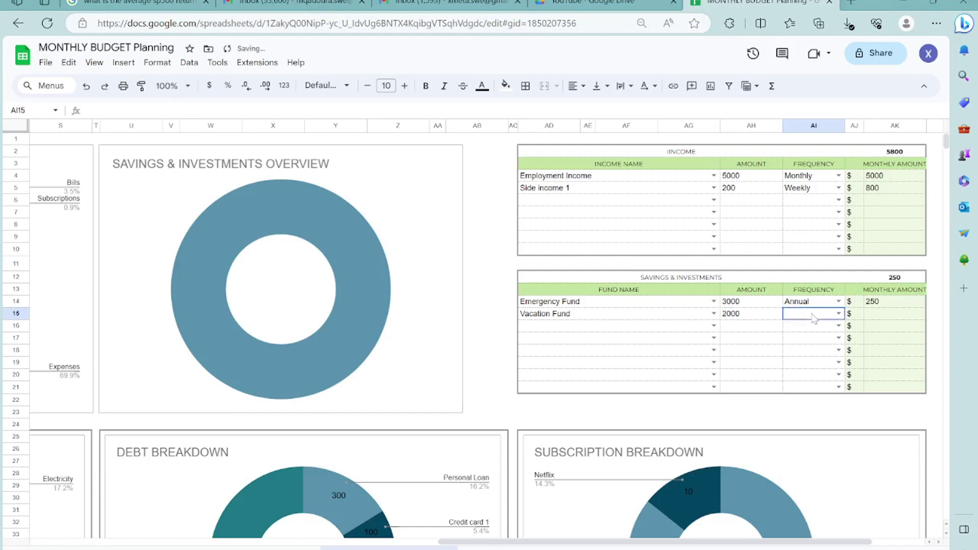
pyautogui.click(839, 315)
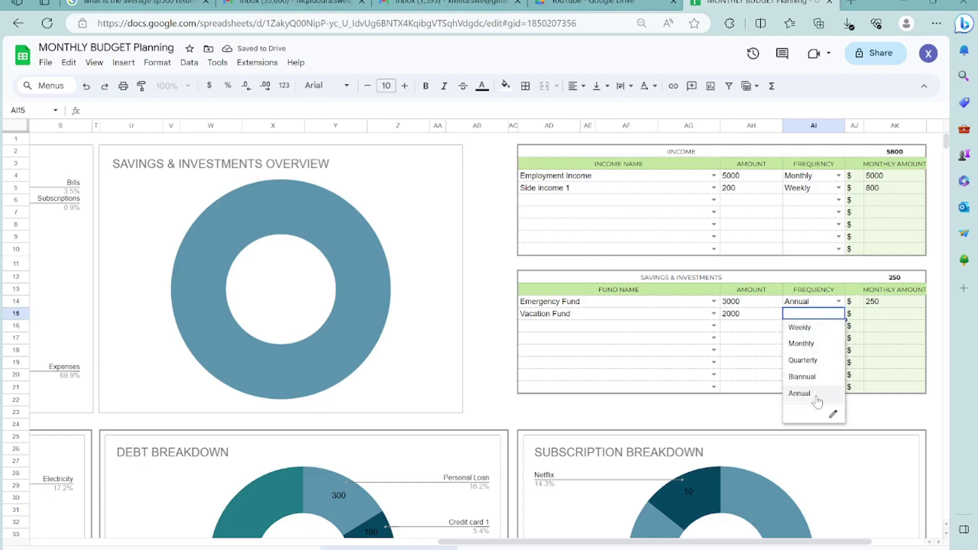
pyautogui.click(799, 394)
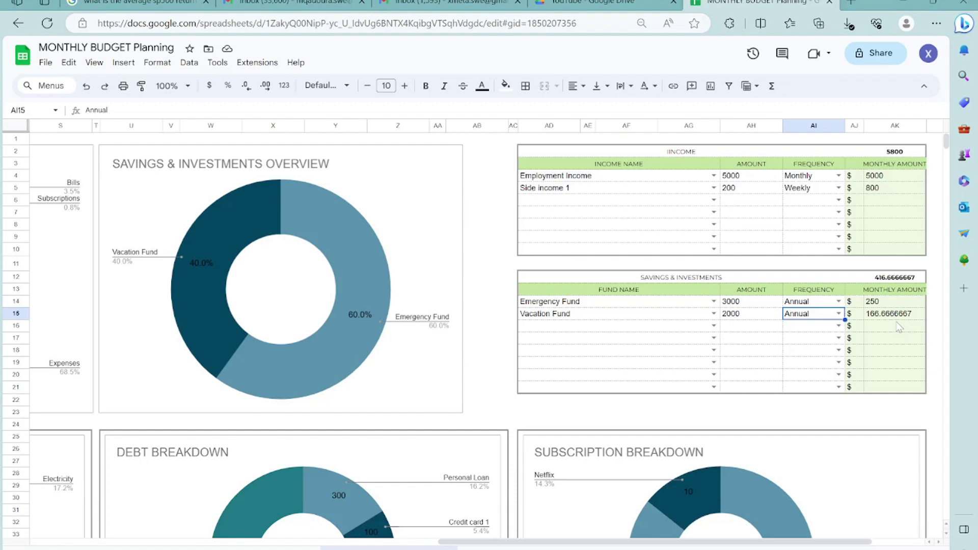
# - Add Personal Saving and Retirement Savings in the next two savings rows, each with an amount of 200
pyautogui.click(714, 326)
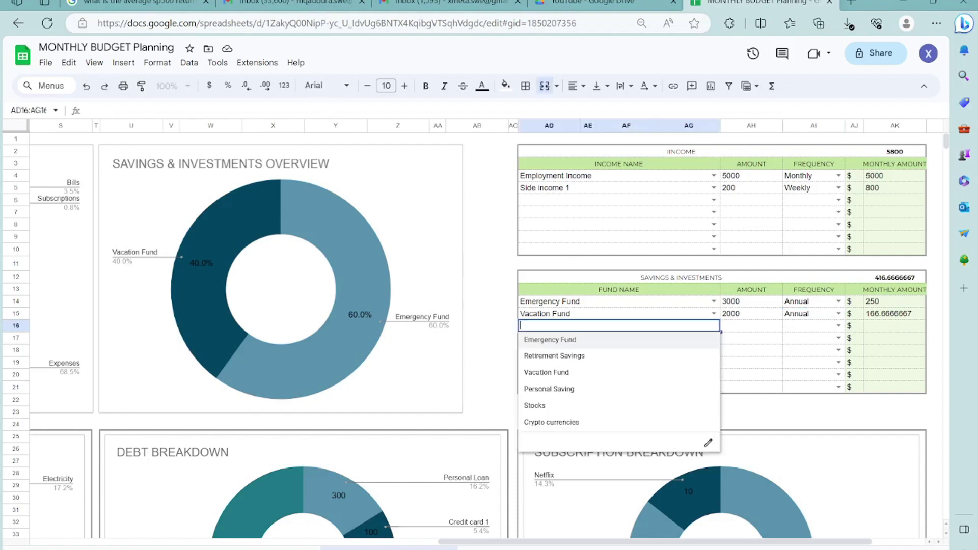
pyautogui.click(656, 389)
pyautogui.click(714, 337)
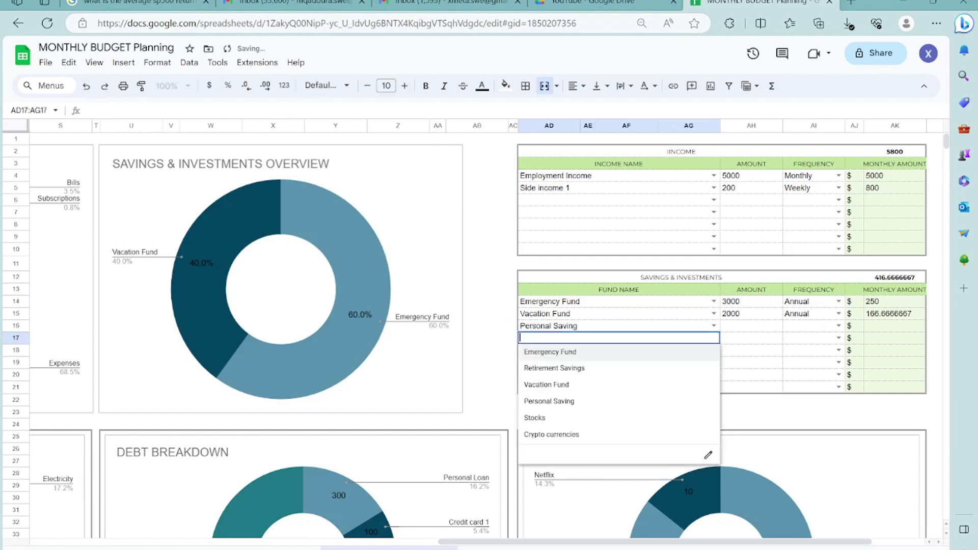
pyautogui.click(682, 369)
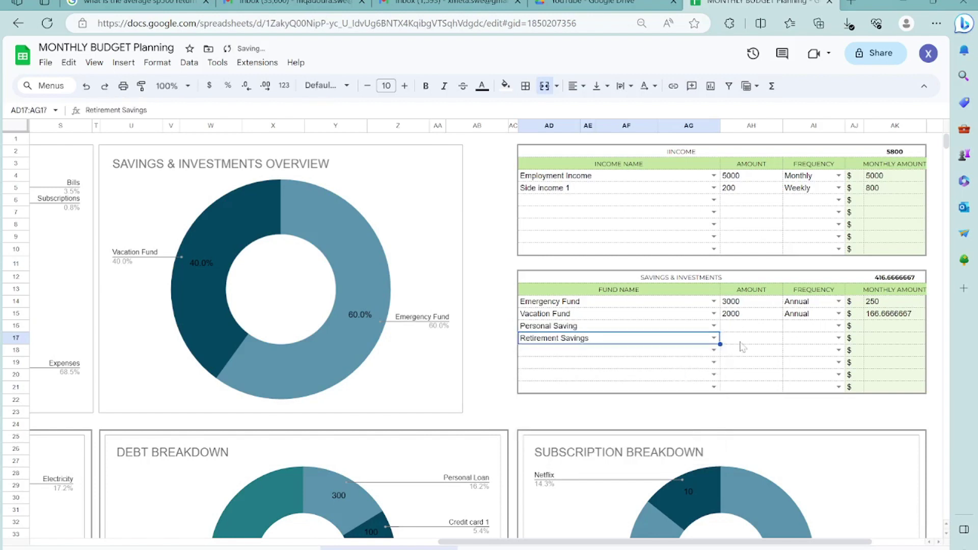
pyautogui.click(754, 329)
pyautogui.write('200')
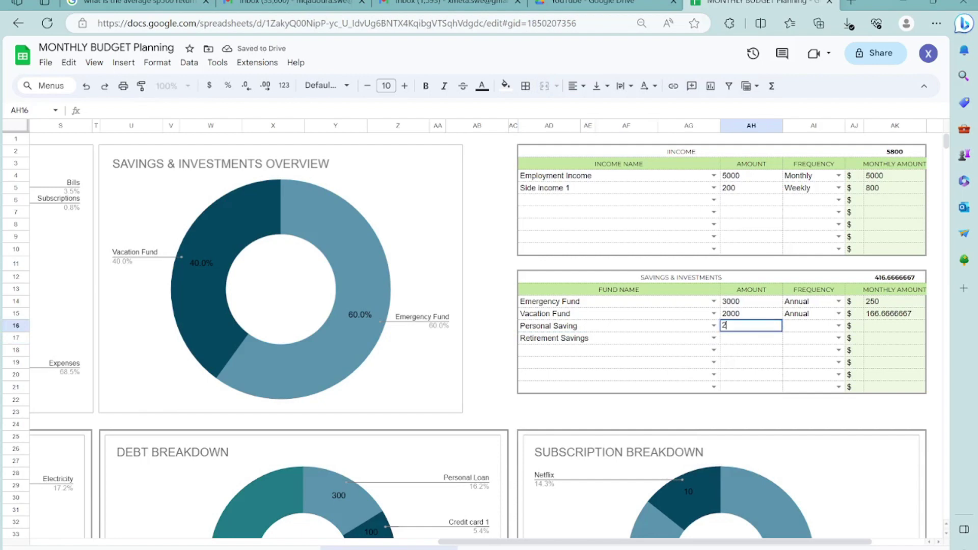
pyautogui.click(760, 342)
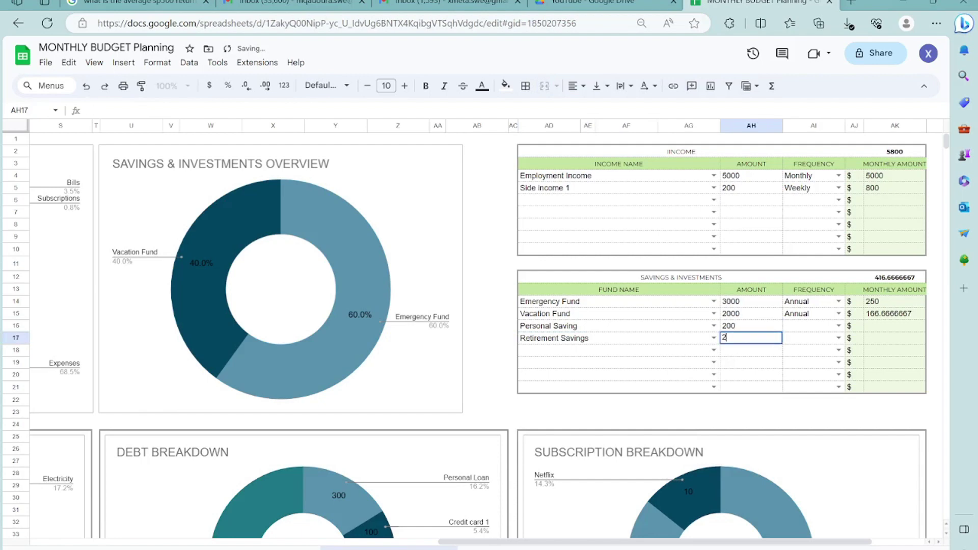
pyautogui.write('200')
# - Set the frequency of both the Personal Saving and Retirement Savings entries to Monthly
pyautogui.click(805, 326)
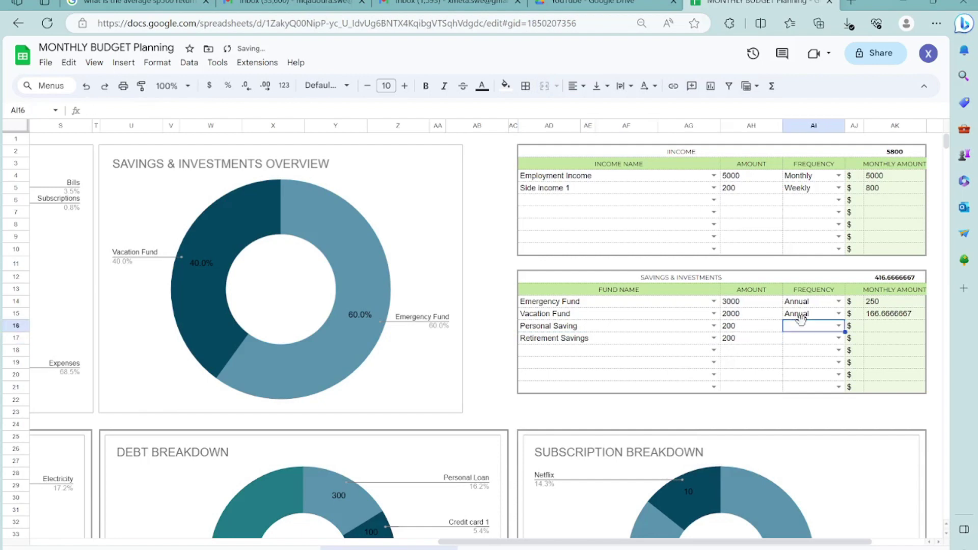
pyautogui.click(838, 326)
pyautogui.click(829, 356)
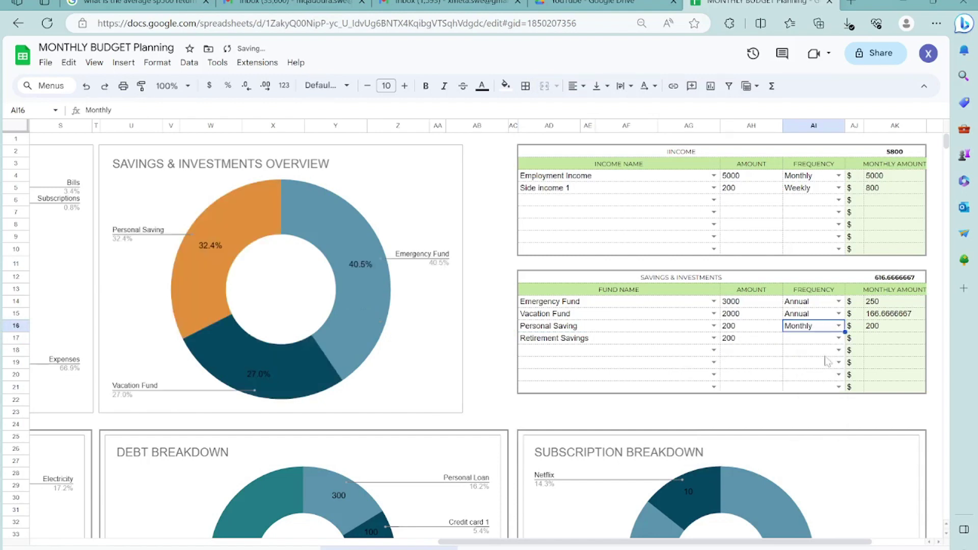
pyautogui.click(837, 339)
pyautogui.click(829, 370)
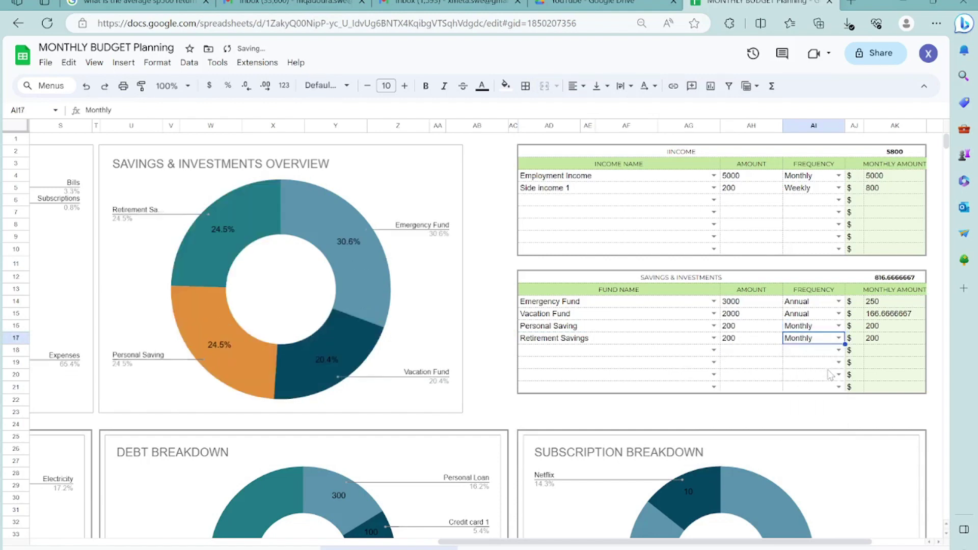
# - Add Stocks below Retirement Savings with an amount of 100 and Weekly frequency
pyautogui.click(715, 350)
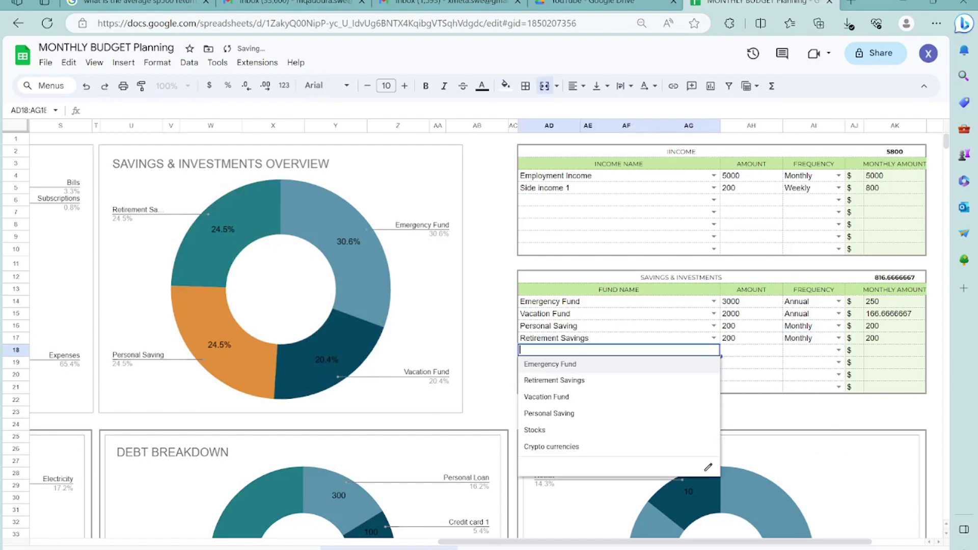
pyautogui.click(642, 433)
pyautogui.click(743, 352)
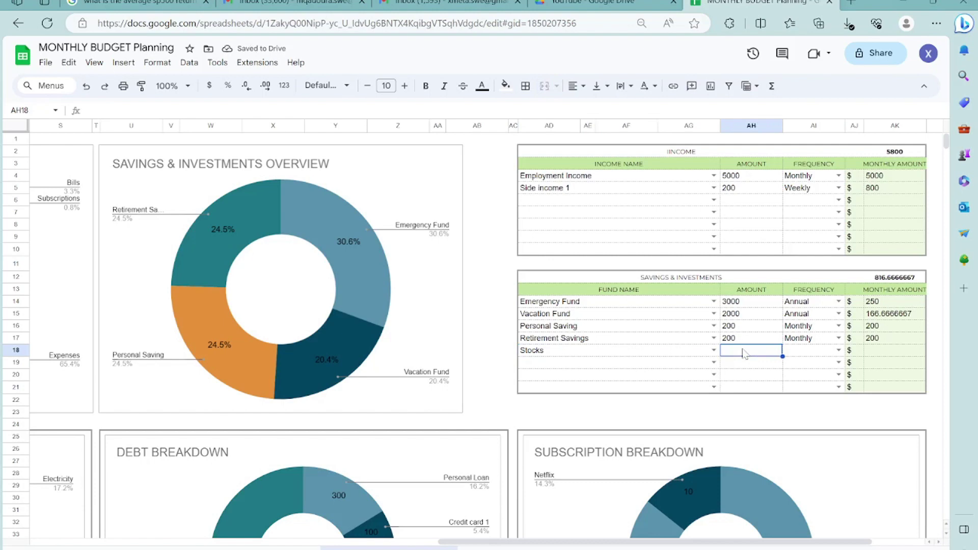
pyautogui.write('100')
pyautogui.press('Tab')
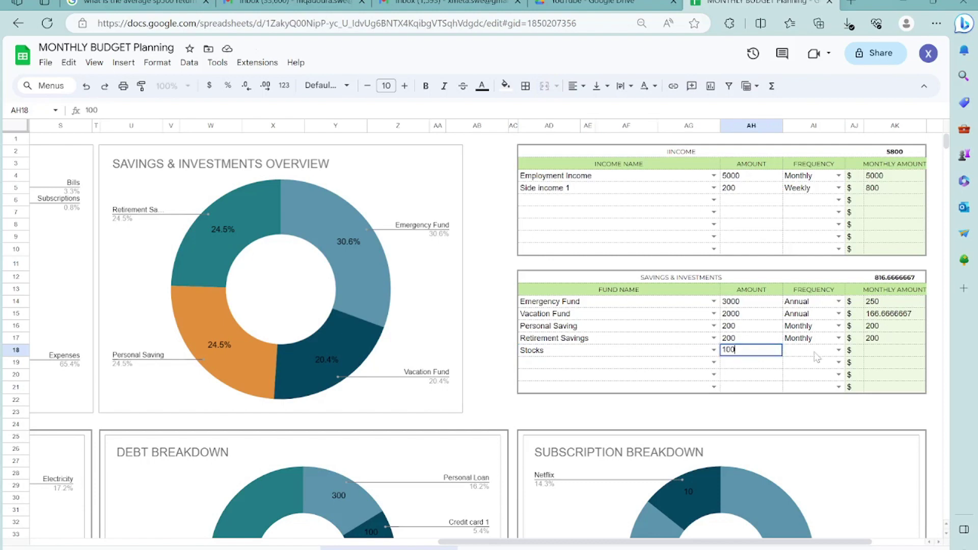
pyautogui.click(838, 350)
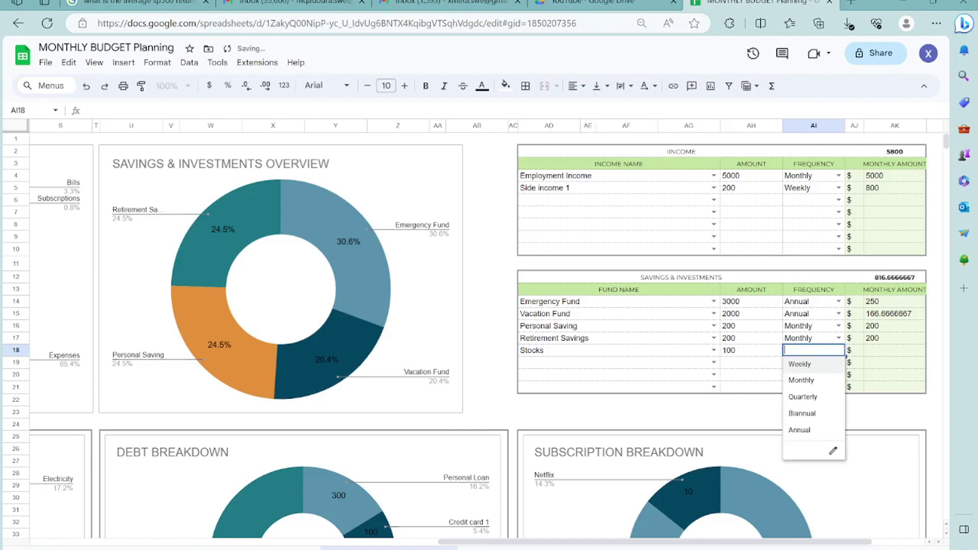
pyautogui.click(831, 365)
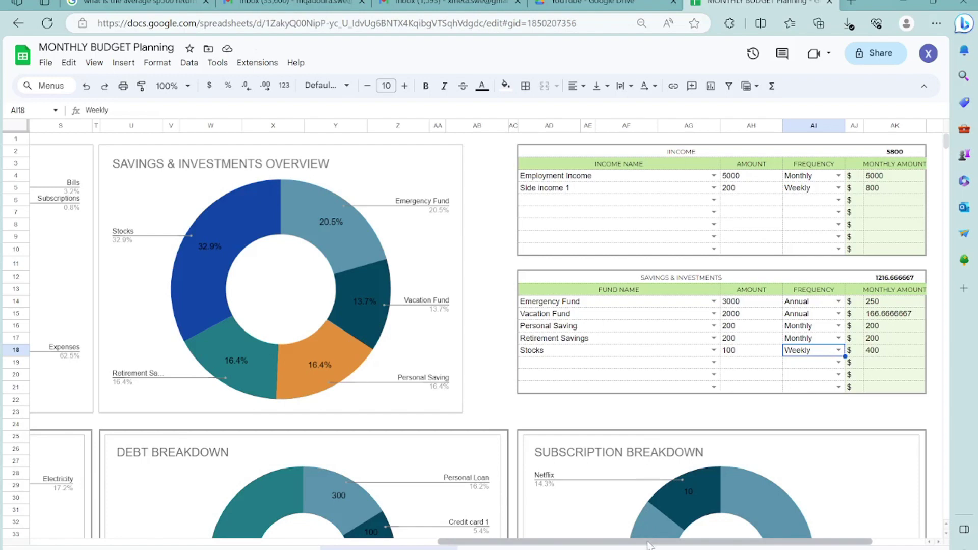
# - Review the savings and investments chart, the financial overview pie chart, and the summary tables at the start of the sheet
pyautogui.moveTo(649, 545); pyautogui.dragTo(565, 544)
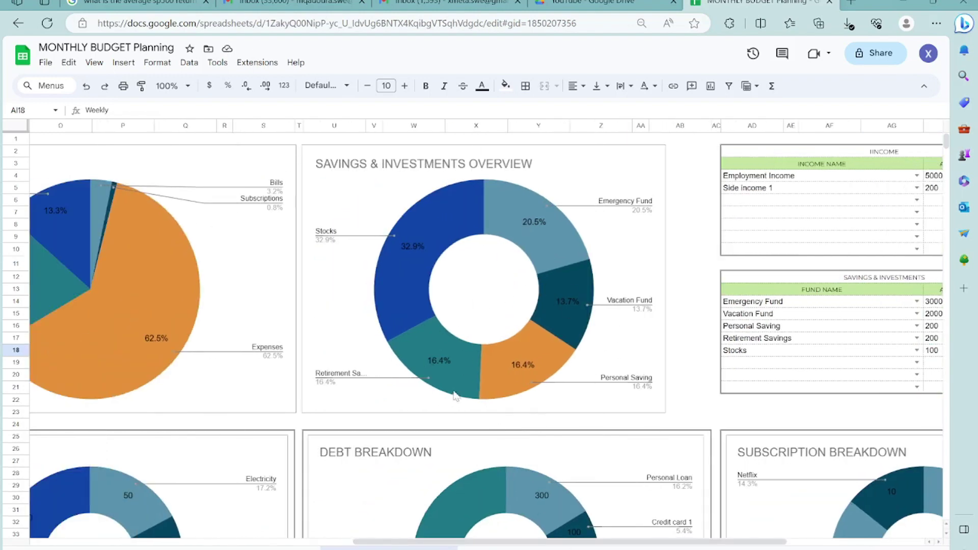
pyautogui.moveTo(549, 544); pyautogui.dragTo(389, 543)
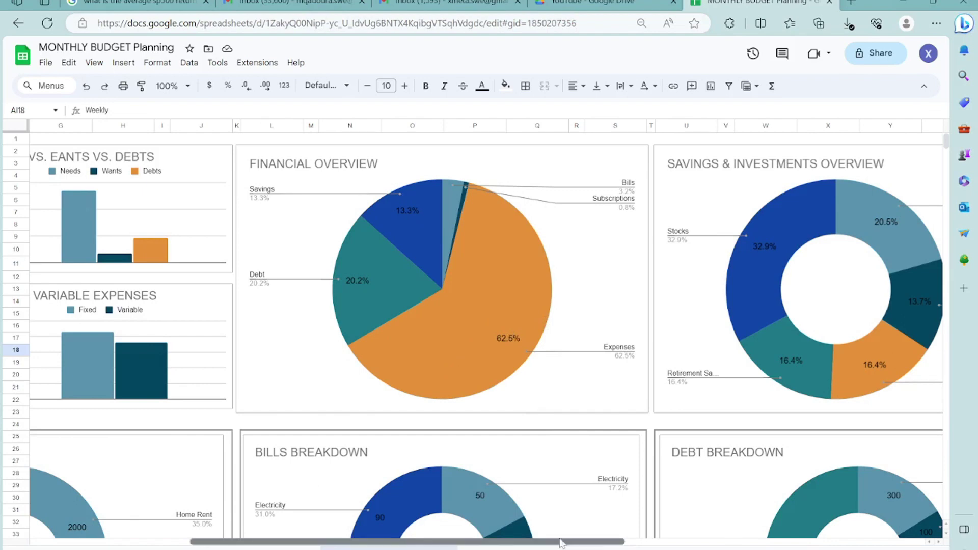
pyautogui.moveTo(572, 541); pyautogui.dragTo(407, 529)
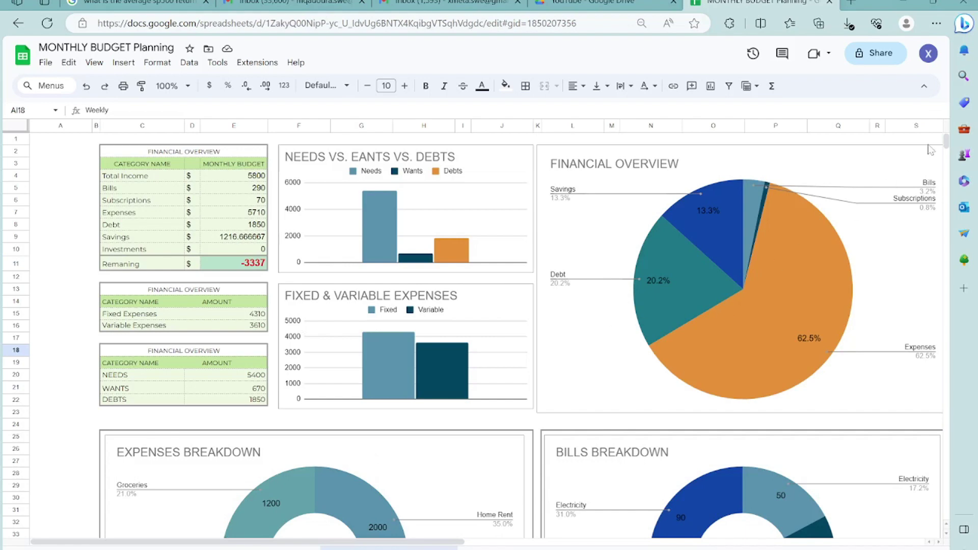
# - Clear the last three expense entries, the second Dining Out, Expenses 1 and the second Groceries, including their amounts, frequencies, types and priorities
pyautogui.moveTo(947, 144); pyautogui.dragTo(947, 154)
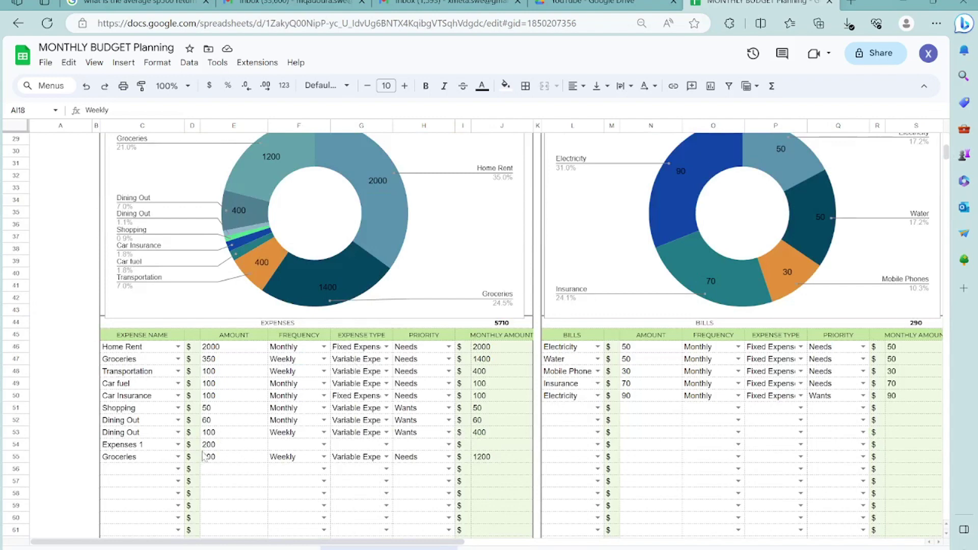
pyautogui.moveTo(148, 459); pyautogui.dragTo(448, 434)
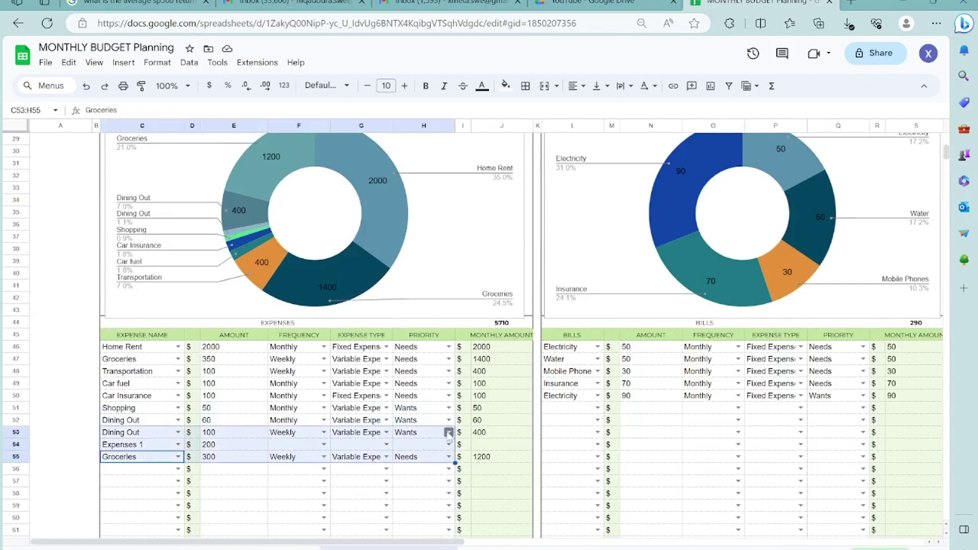
pyautogui.click(448, 431)
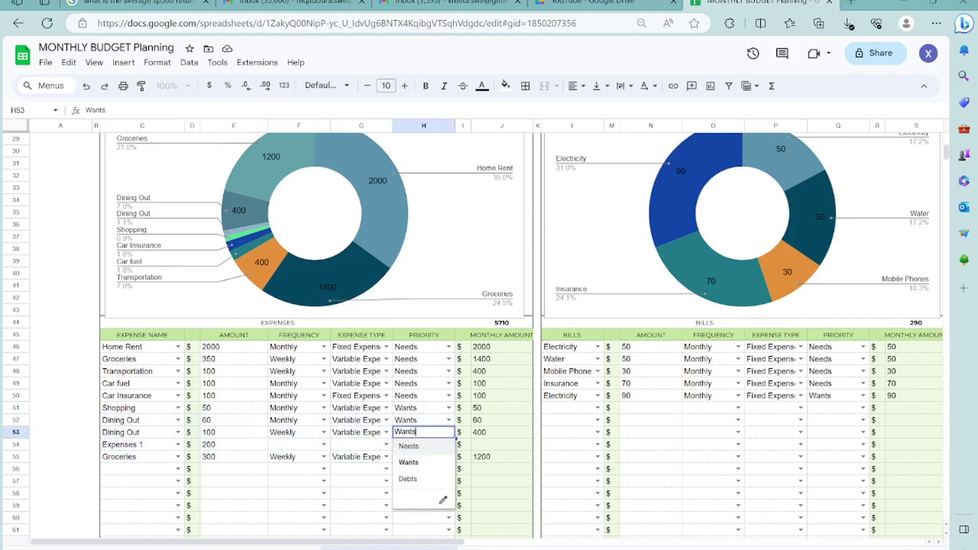
pyautogui.moveTo(262, 433); pyautogui.dragTo(406, 471)
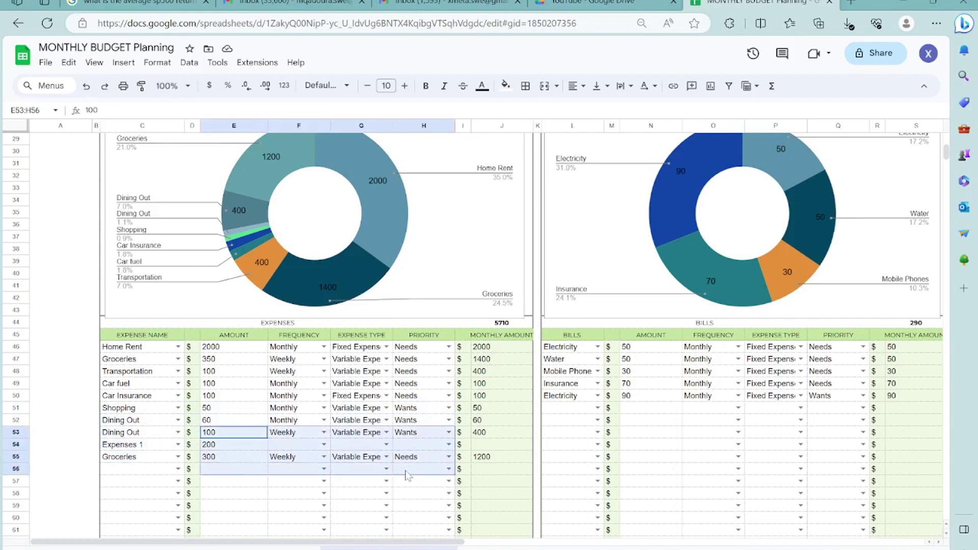
pyautogui.press('Delete')
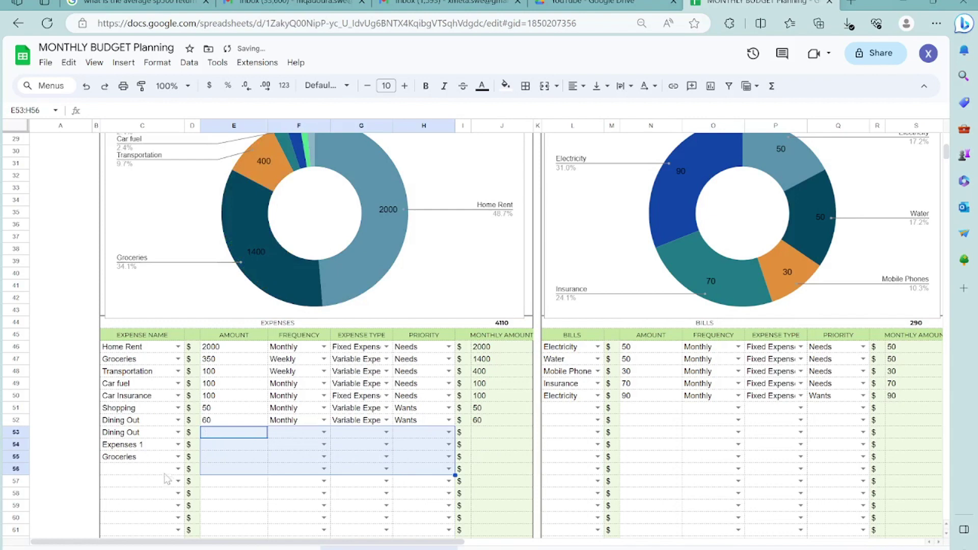
pyautogui.moveTo(169, 469); pyautogui.dragTo(164, 437)
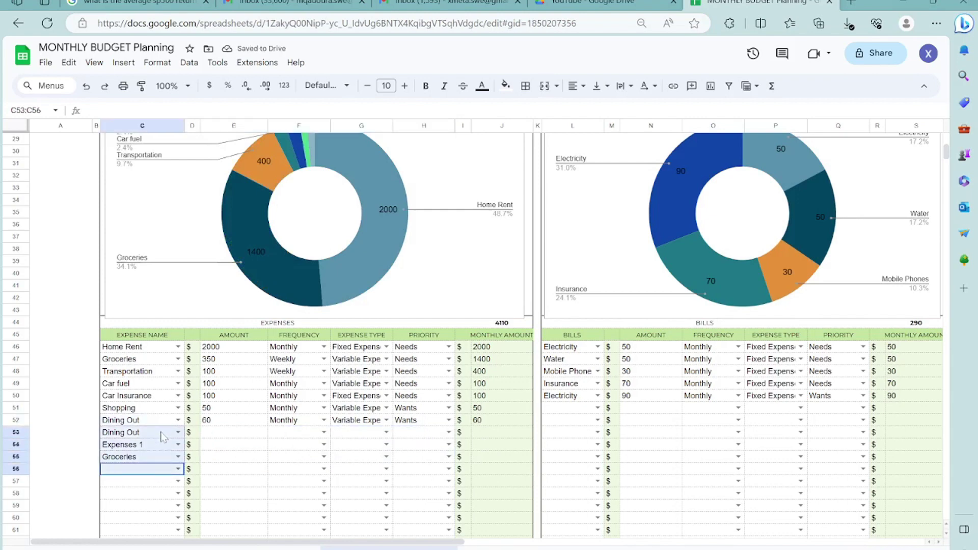
pyautogui.press('Delete')
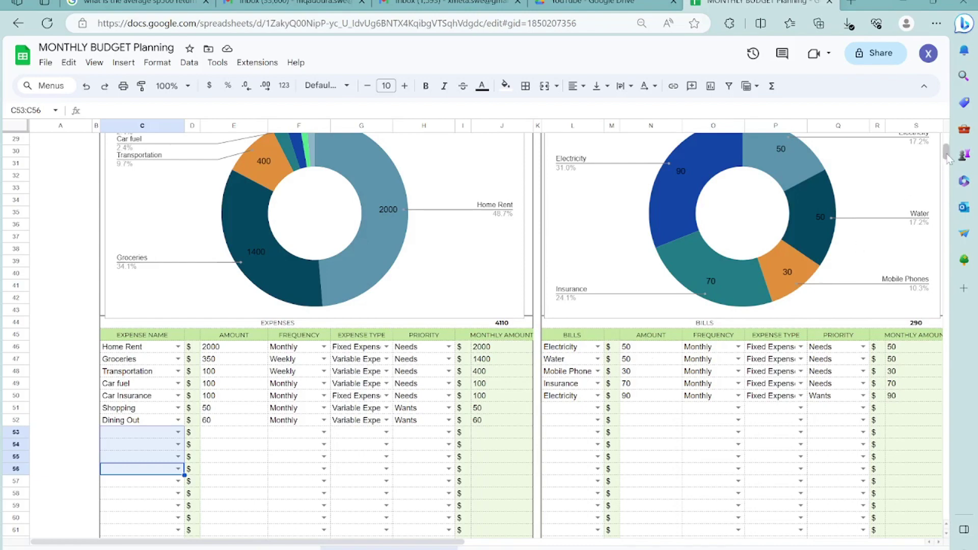
# - Set the Home loan amount in the debt table to 500
pyautogui.moveTo(946, 153); pyautogui.dragTo(947, 143)
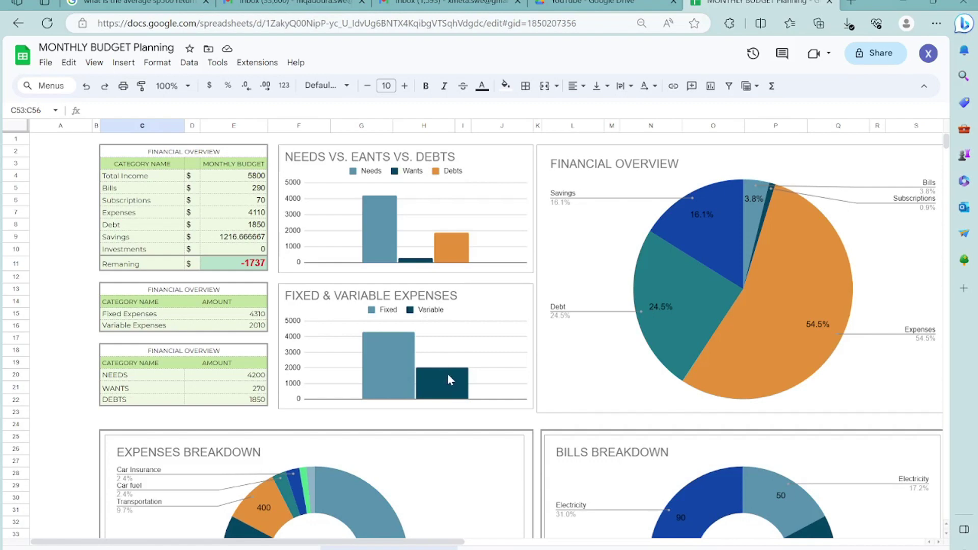
pyautogui.click(214, 240)
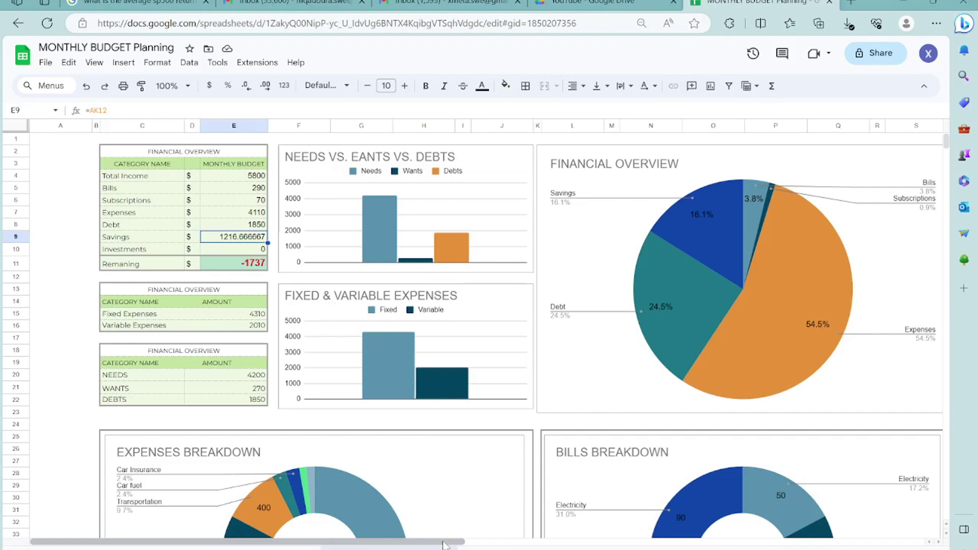
pyautogui.click(451, 249)
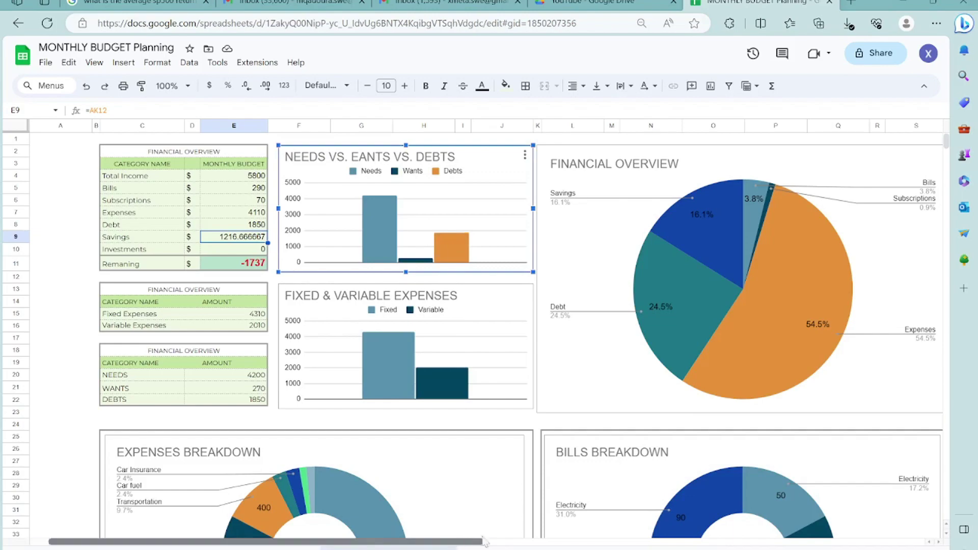
pyautogui.moveTo(462, 541); pyautogui.dragTo(666, 507)
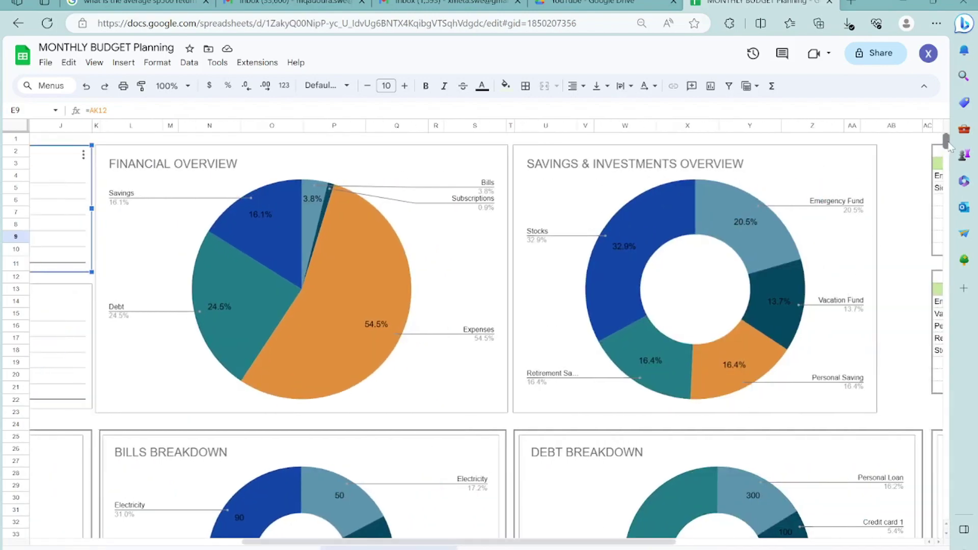
pyautogui.moveTo(947, 142); pyautogui.dragTo(952, 162)
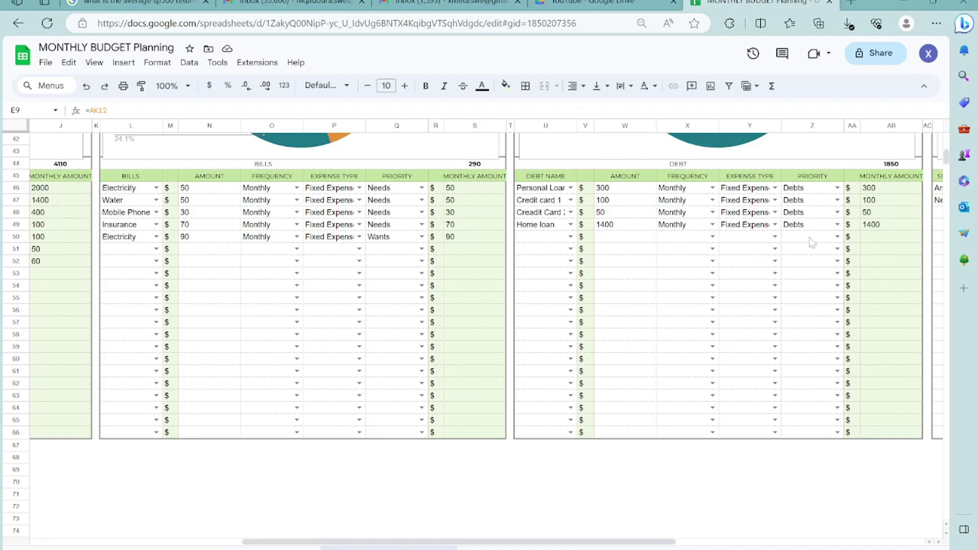
pyautogui.click(570, 225)
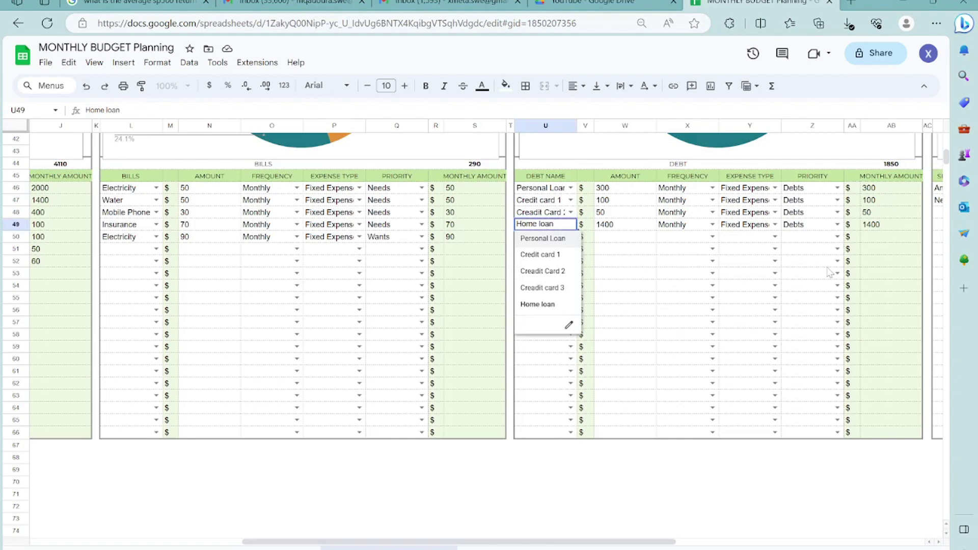
pyautogui.click(764, 461)
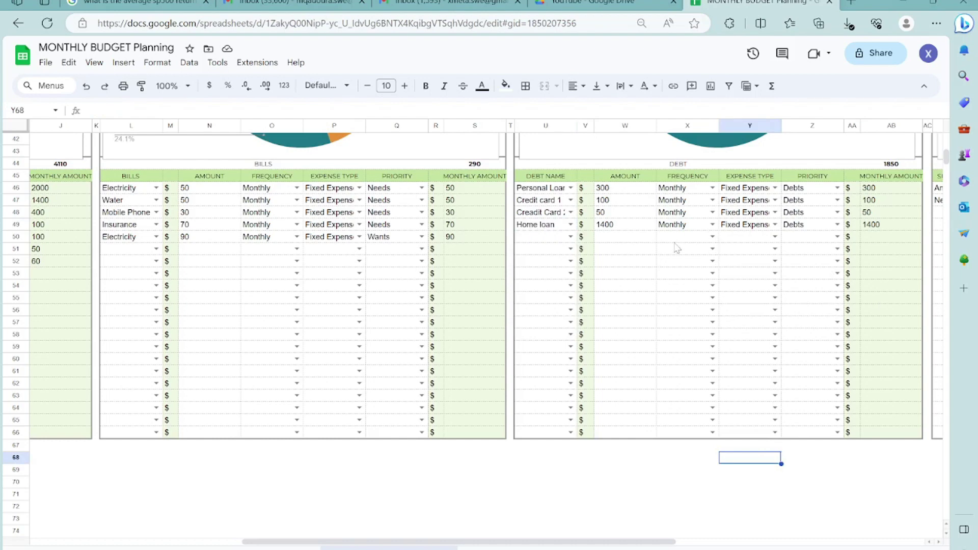
pyautogui.click(630, 228)
pyautogui.write('5')
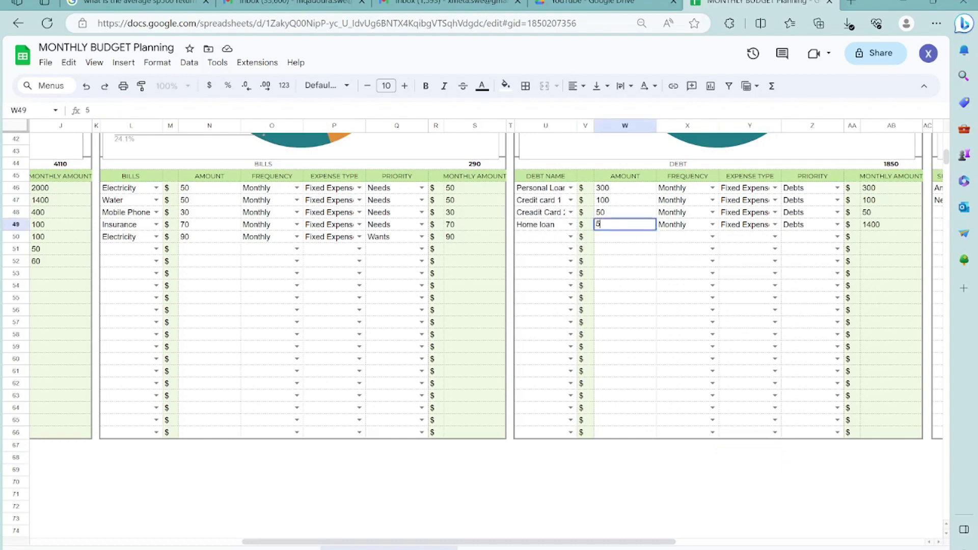
pyautogui.click(662, 447)
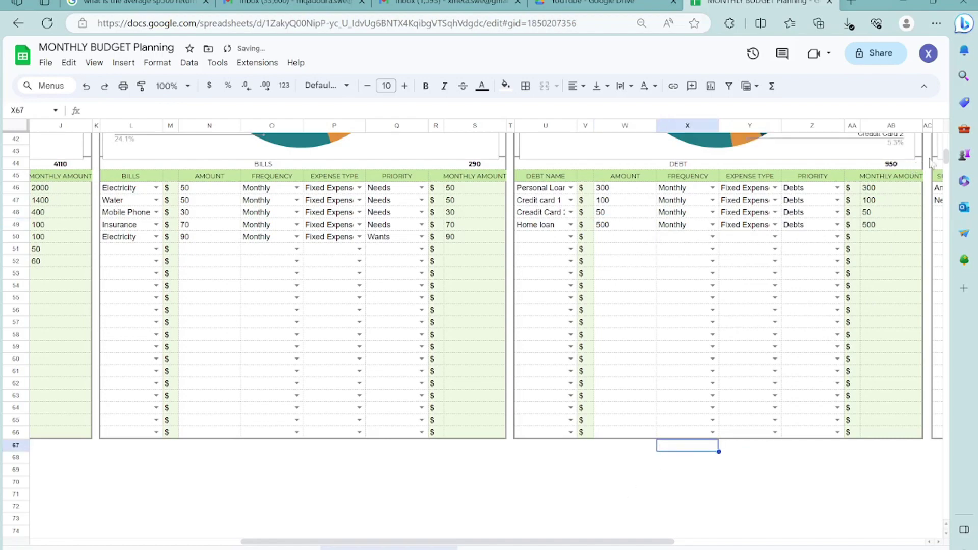
# - Set the Employment Income amount in the income table to 6000
pyautogui.moveTo(945, 153); pyautogui.dragTo(946, 137)
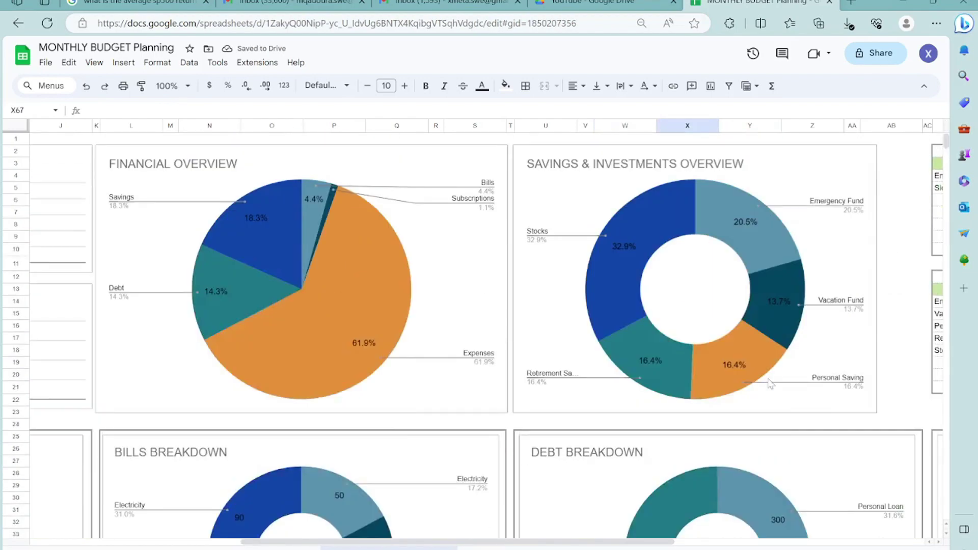
pyautogui.moveTo(660, 543); pyautogui.dragTo(472, 537)
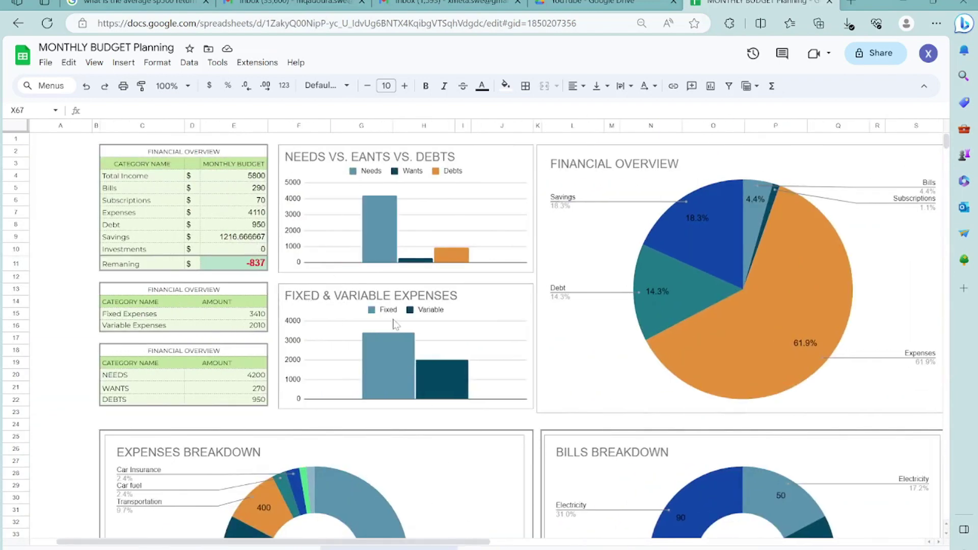
pyautogui.moveTo(471, 543); pyautogui.dragTo(820, 533)
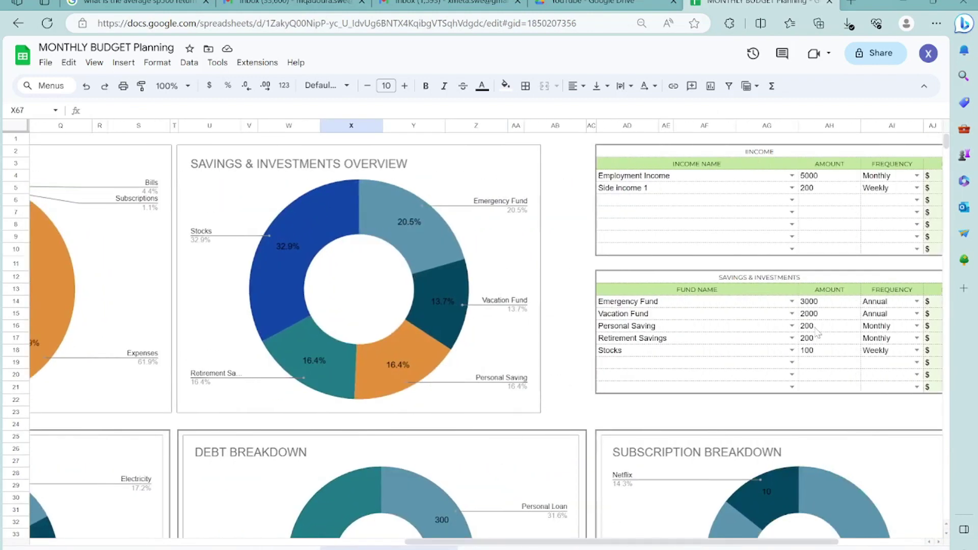
pyautogui.click(847, 176)
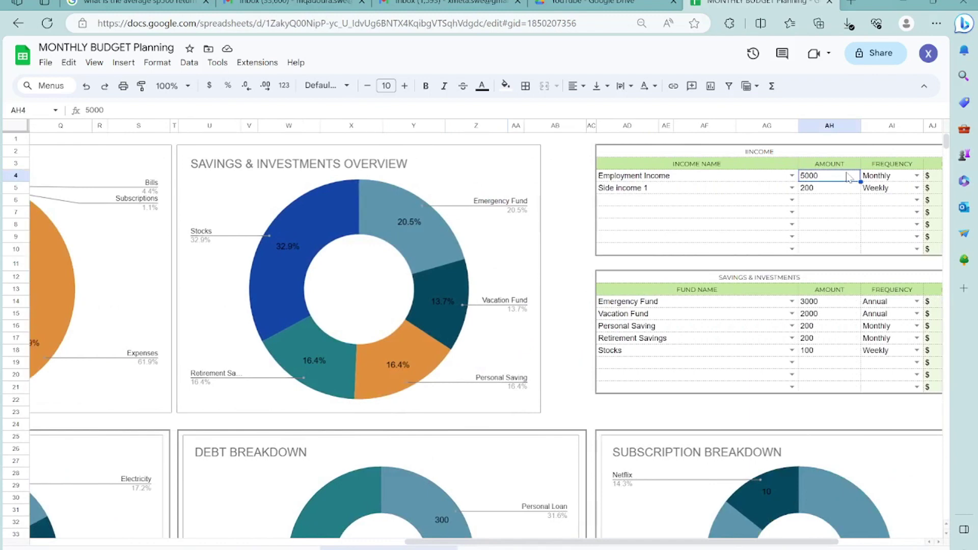
pyautogui.write('600')
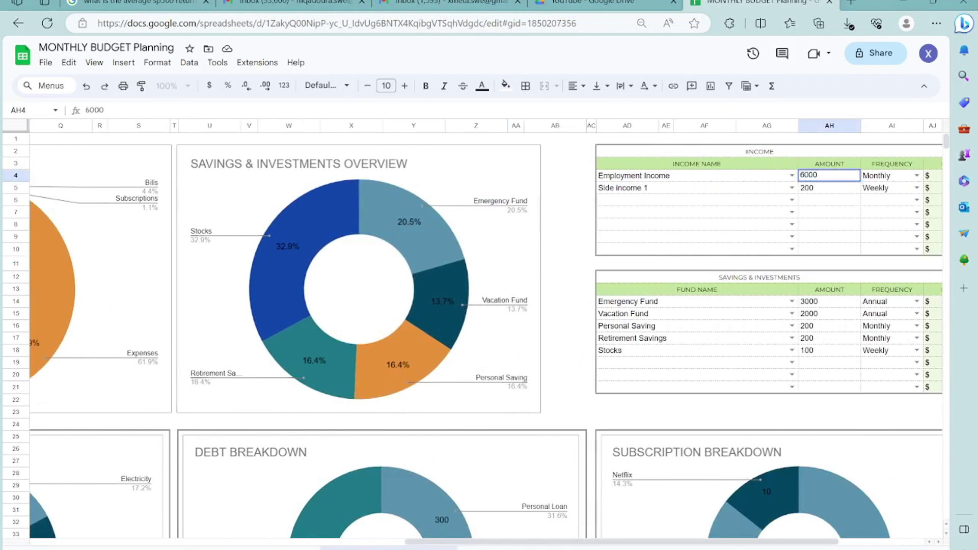
pyautogui.write('0')
pyautogui.click(842, 263)
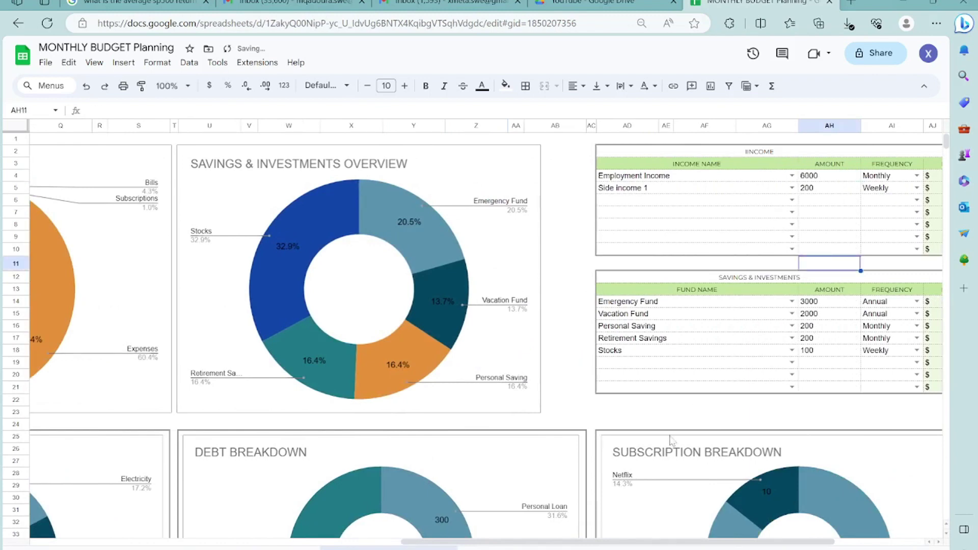
# - Set the weekly Groceries amount in the expenses table to 300 and check the financial overview
pyautogui.moveTo(662, 541); pyautogui.dragTo(315, 525)
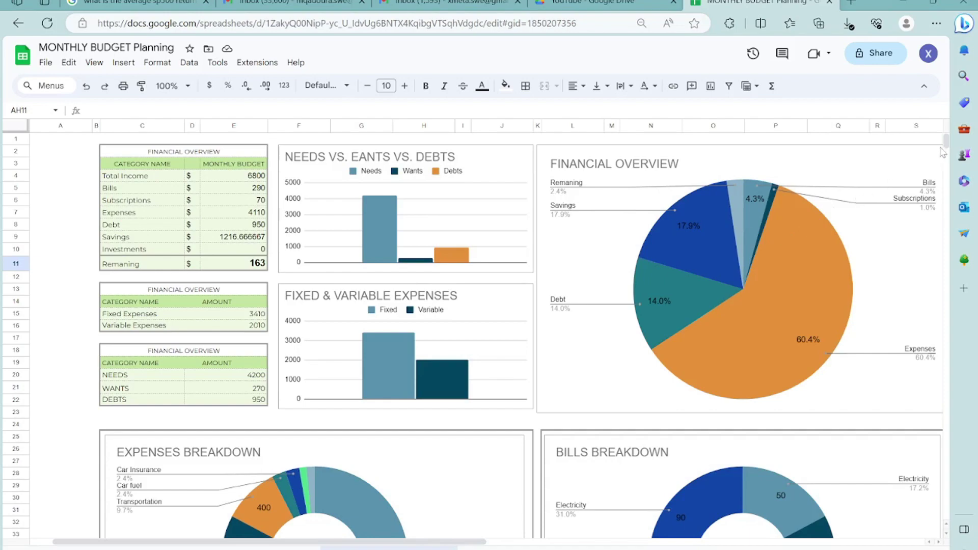
pyautogui.moveTo(947, 142)
pyautogui.mouseDown()
pyautogui.moveTo(950, 165)
pyautogui.moveTo(950, 155)
pyautogui.mouseUp()
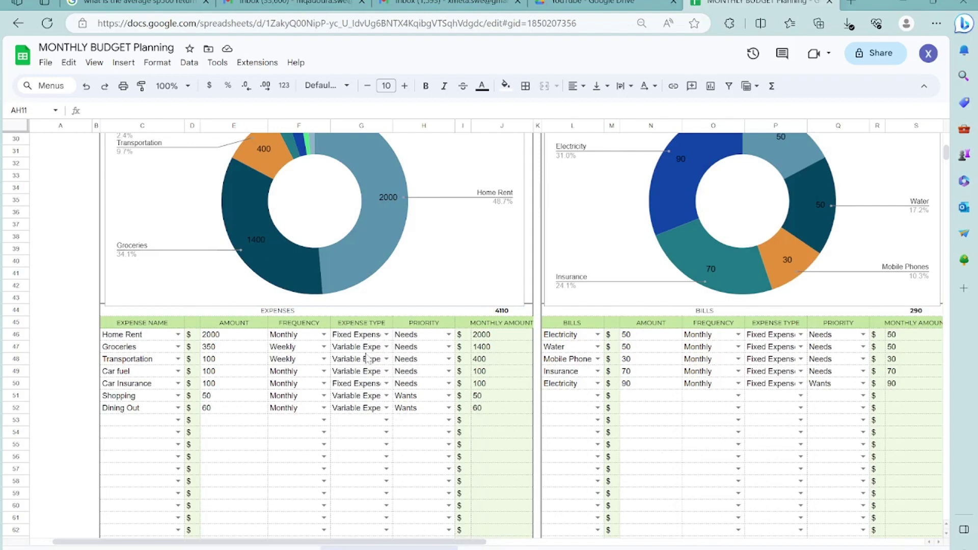
pyautogui.click(253, 351)
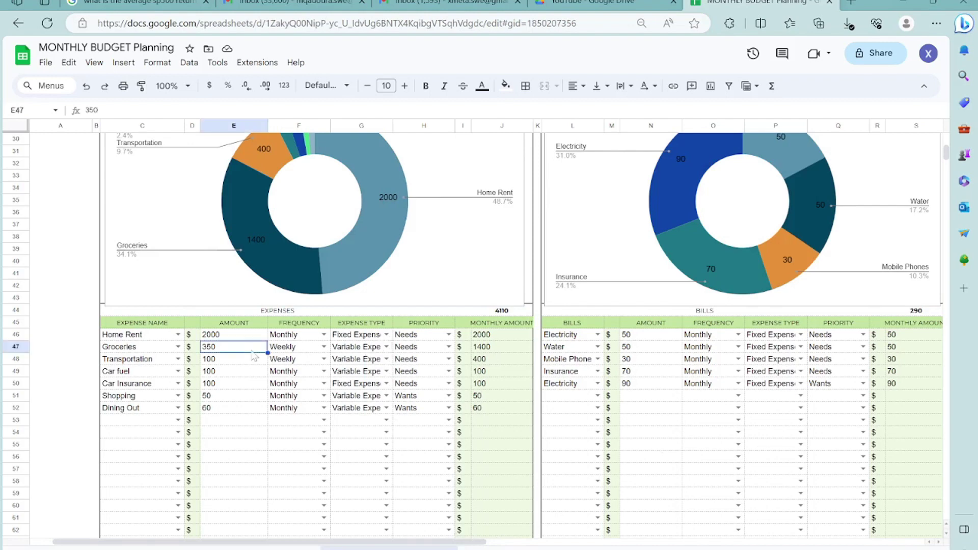
pyautogui.write('300')
pyautogui.click(250, 448)
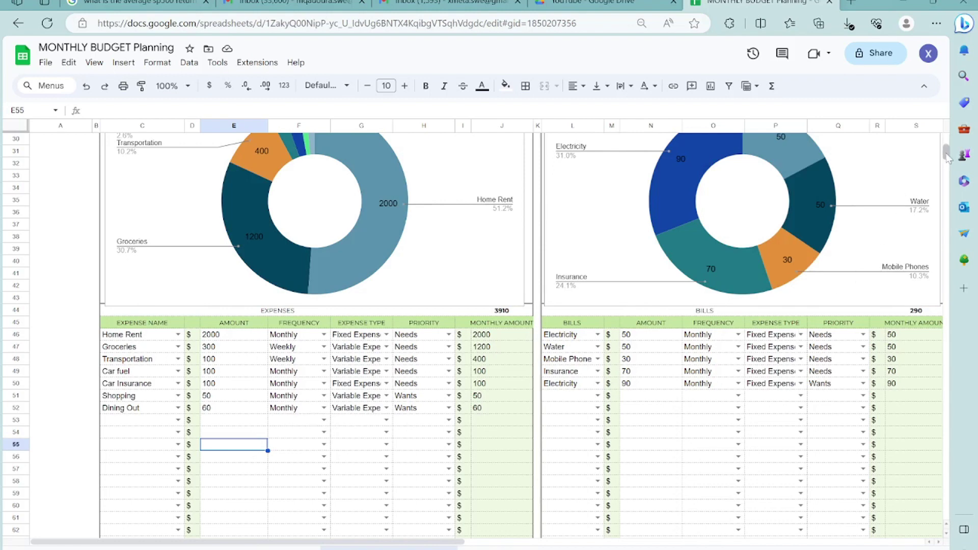
pyautogui.moveTo(946, 152); pyautogui.dragTo(946, 140)
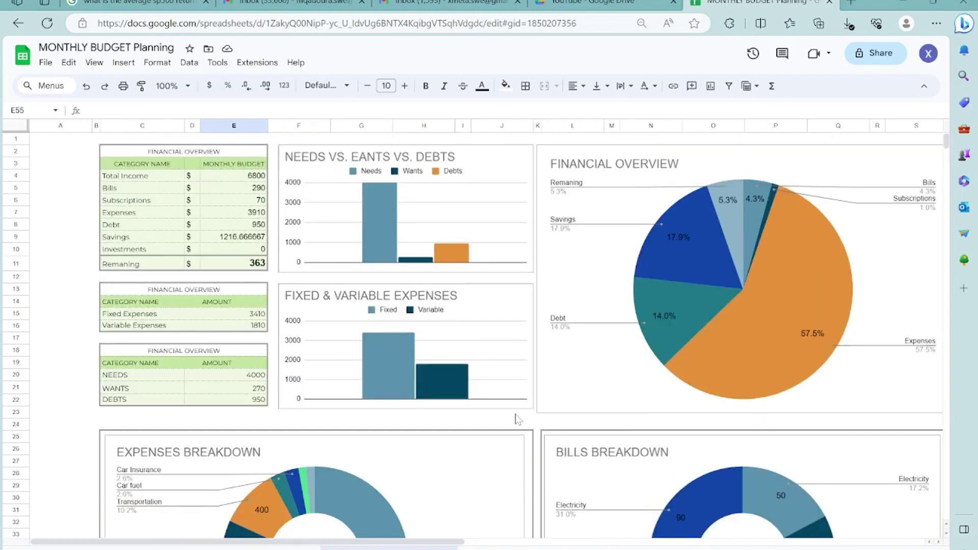
pyautogui.moveTo(464, 542); pyautogui.dragTo(759, 531)
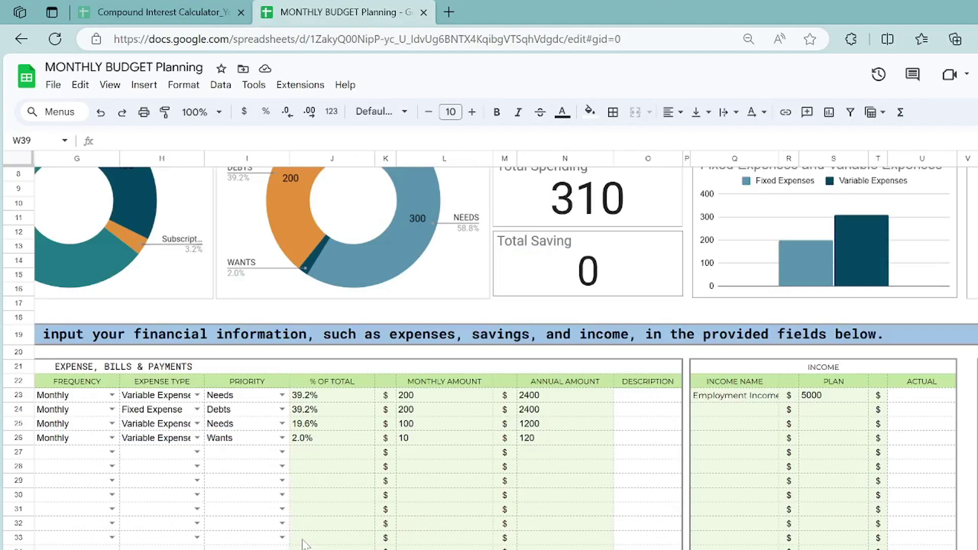
# - Start a new payment entry in row 27 dated Oct-2, with category BILLS and sub-category Mobile Phones
pyautogui.scroll(2, 489, 326)
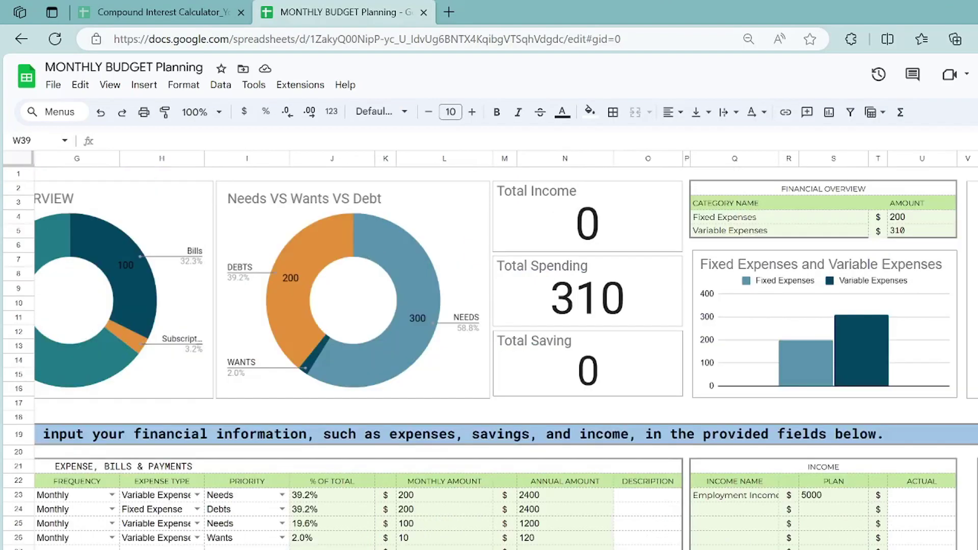
pyautogui.hscroll(-6, 489, 290)
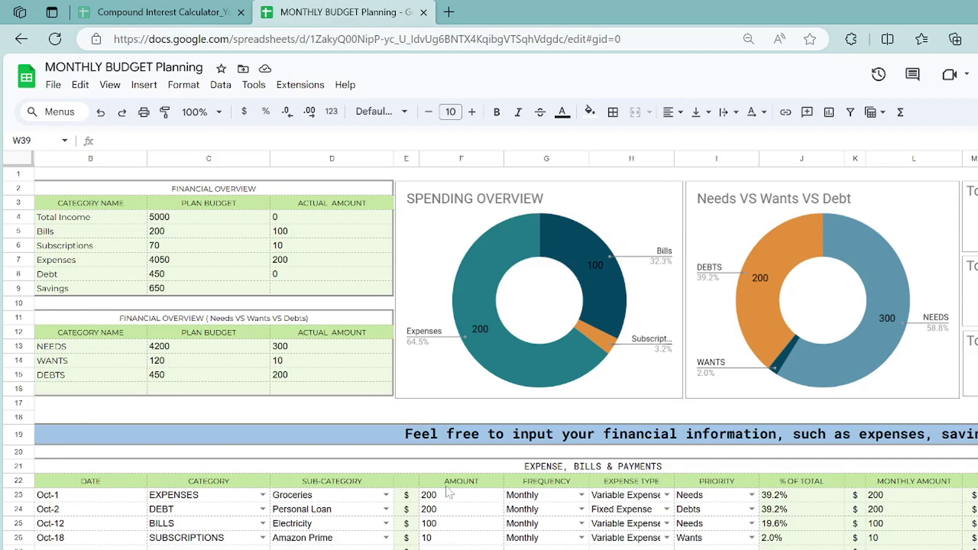
pyautogui.scroll(-1, 351, 421)
pyautogui.scroll(-2, 338, 447)
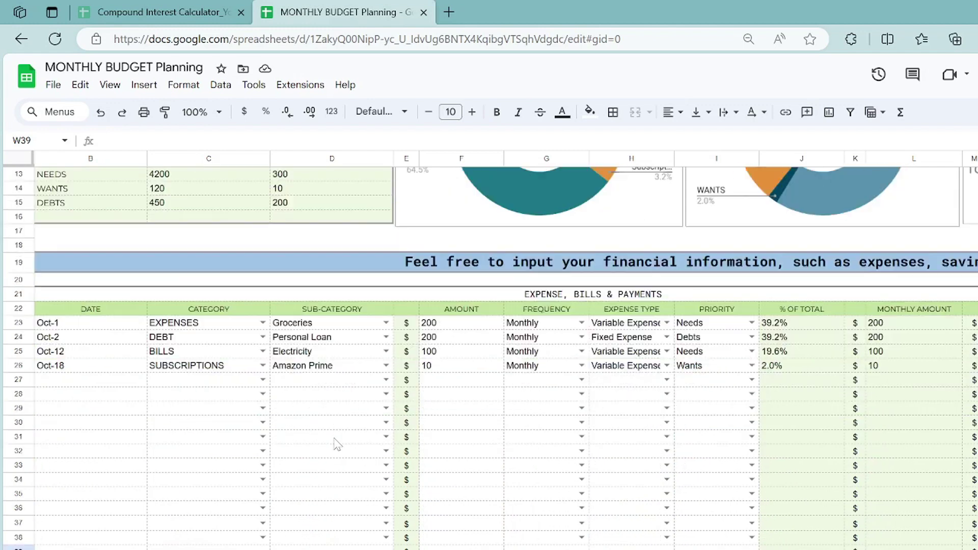
pyautogui.hscroll(-1, 461, 534)
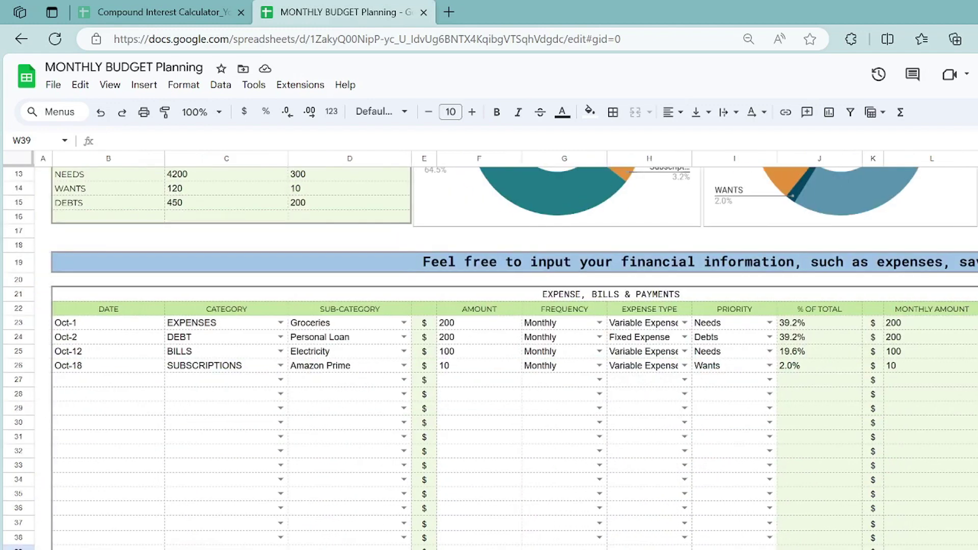
pyautogui.doubleClick(109, 381)
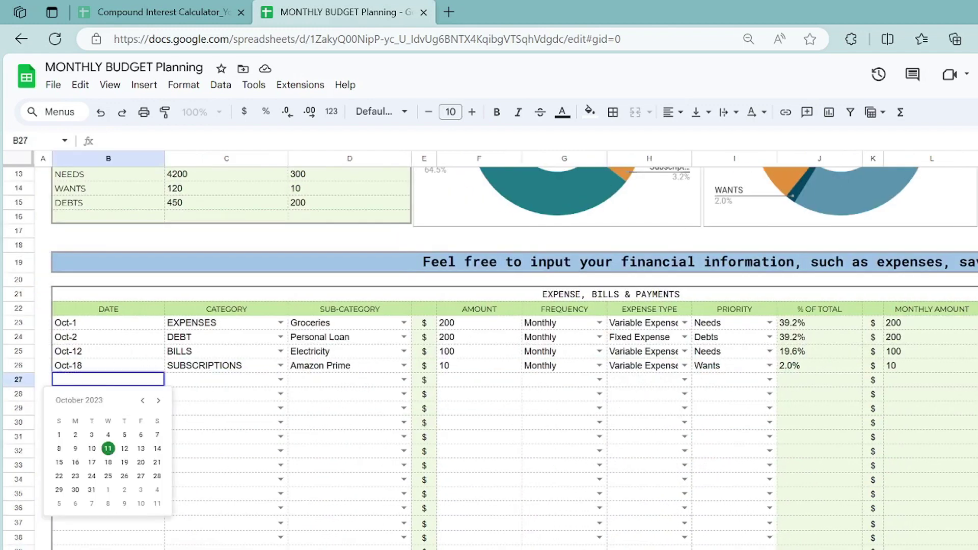
pyautogui.click(75, 434)
pyautogui.click(281, 380)
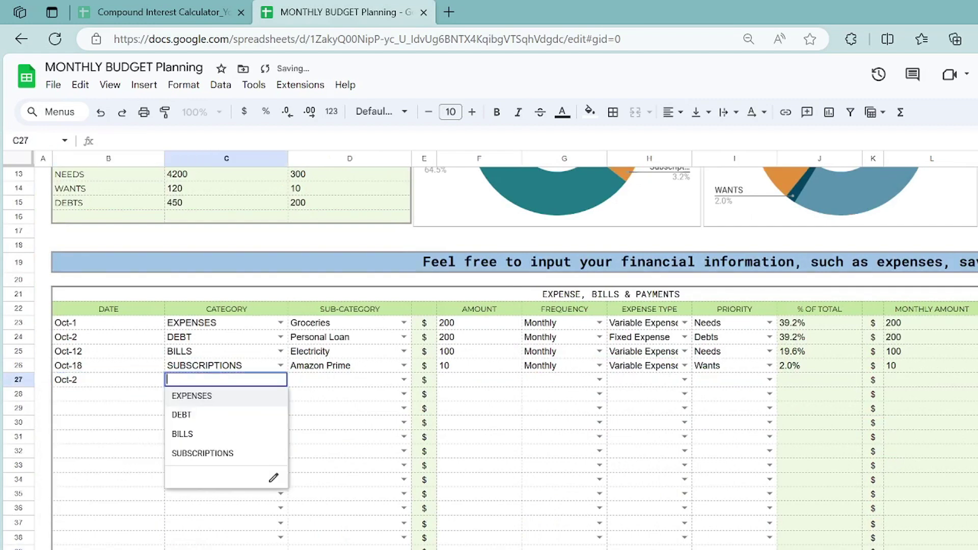
pyautogui.click(218, 437)
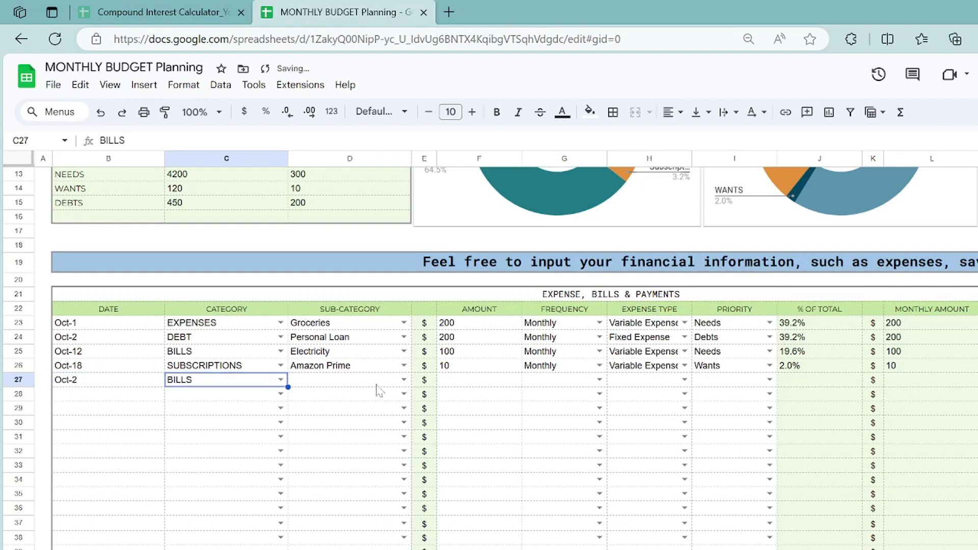
pyautogui.click(403, 380)
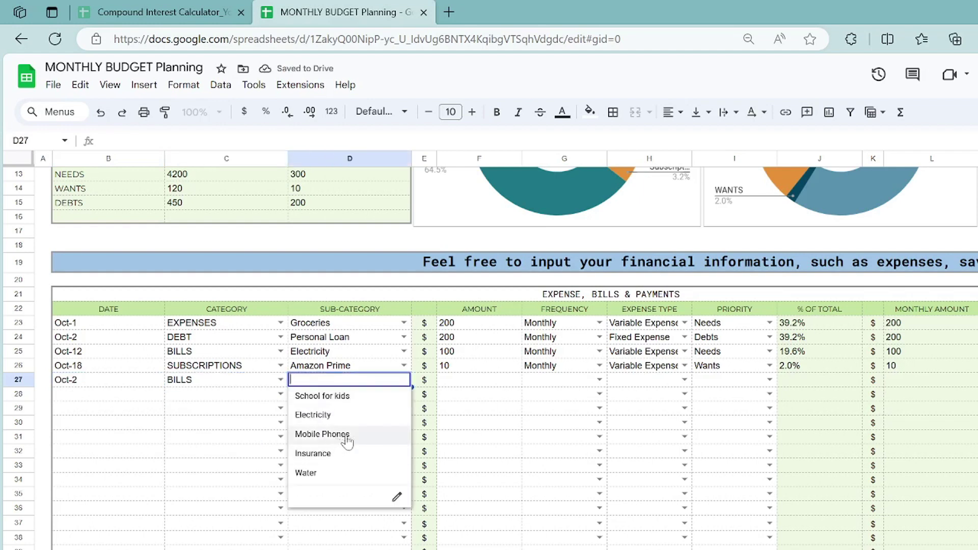
pyautogui.click(331, 434)
# - Complete the Mobile Phones payment with amount 20, frequency Monthly, type Variable Expense and priority Needs
pyautogui.doubleClick(494, 381)
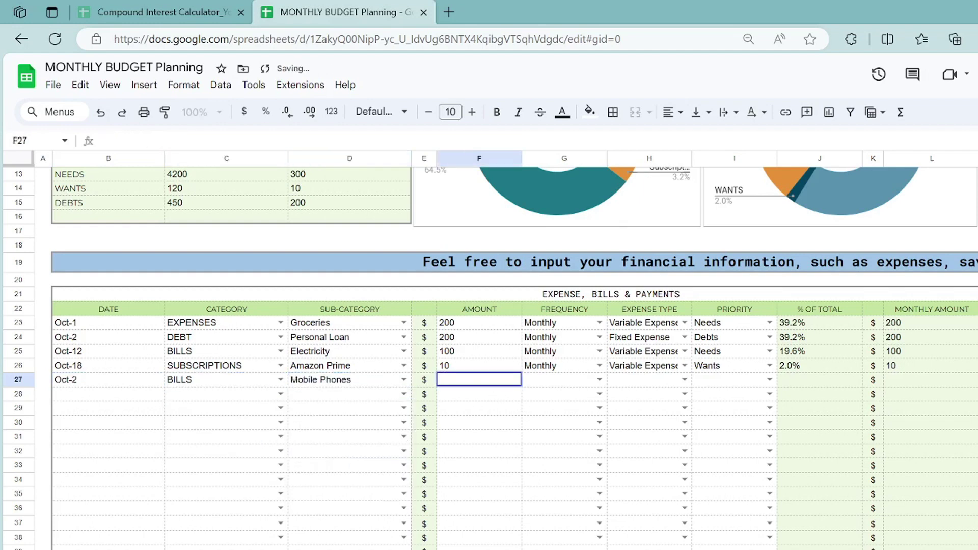
pyautogui.write('20')
pyautogui.click(499, 422)
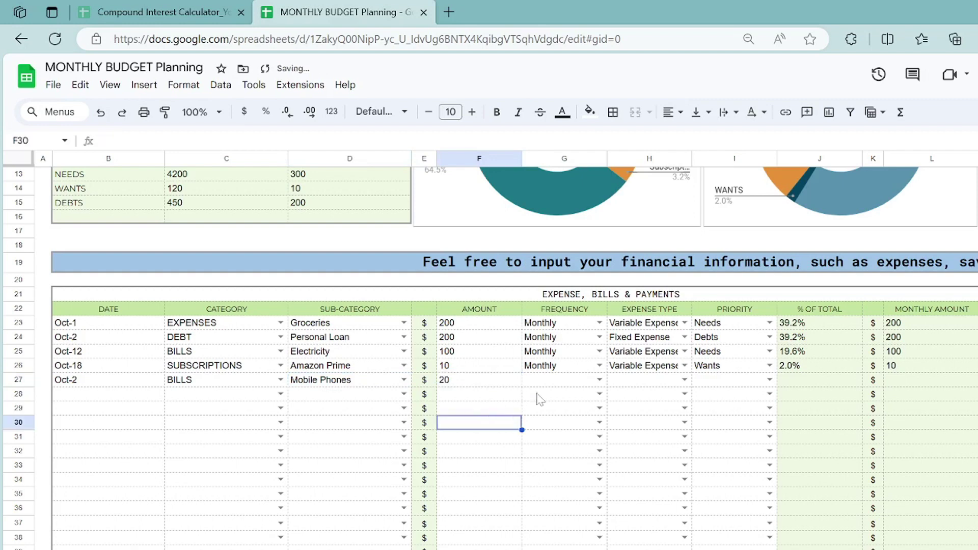
pyautogui.click(599, 380)
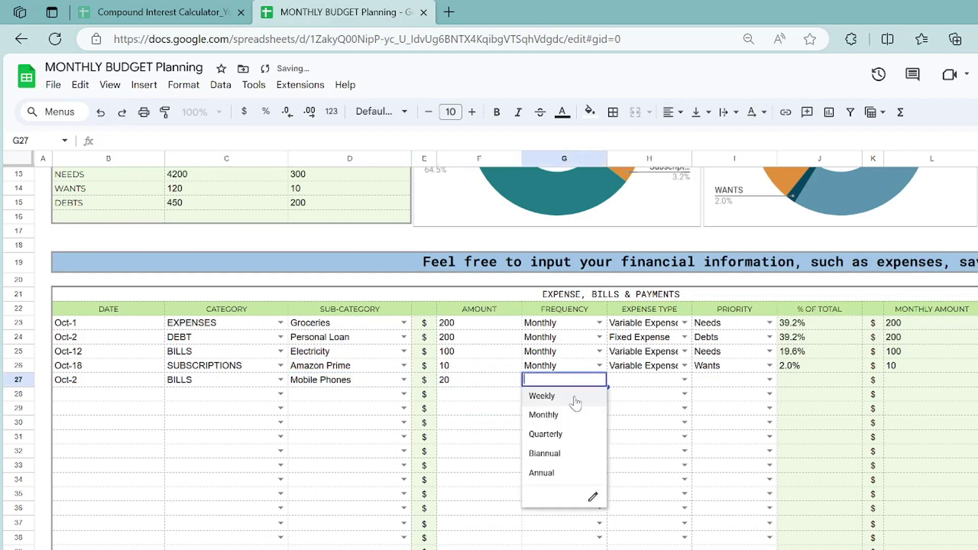
pyautogui.click(579, 414)
pyautogui.click(684, 381)
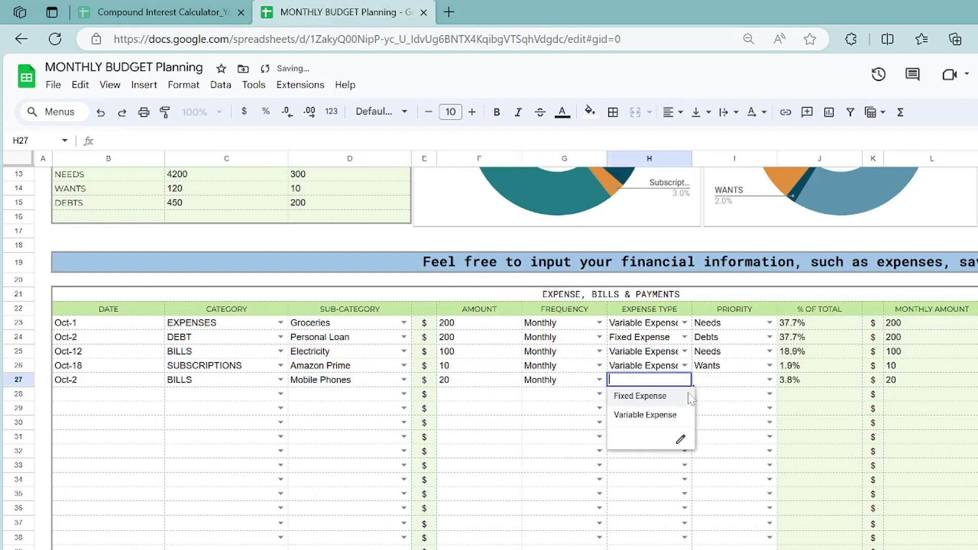
pyautogui.click(662, 416)
pyautogui.click(769, 380)
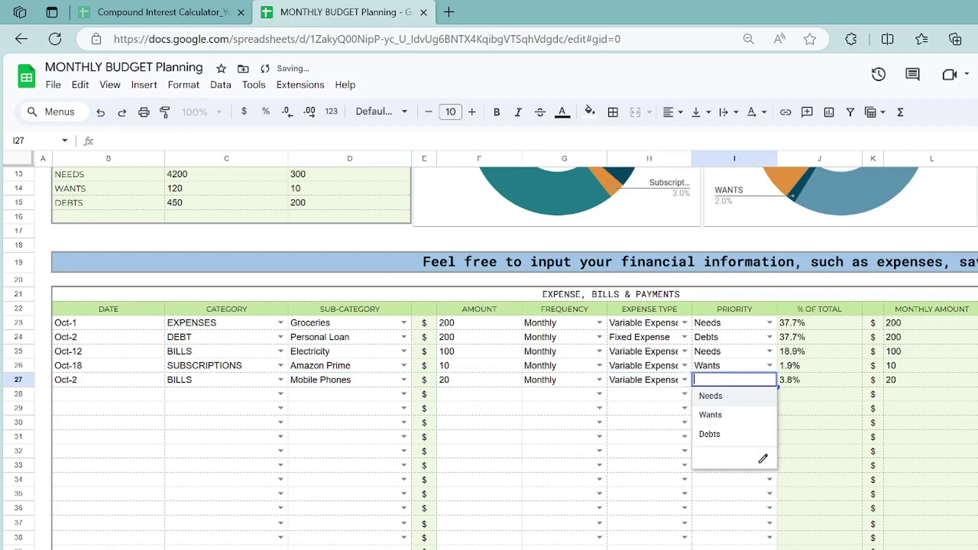
pyautogui.click(733, 396)
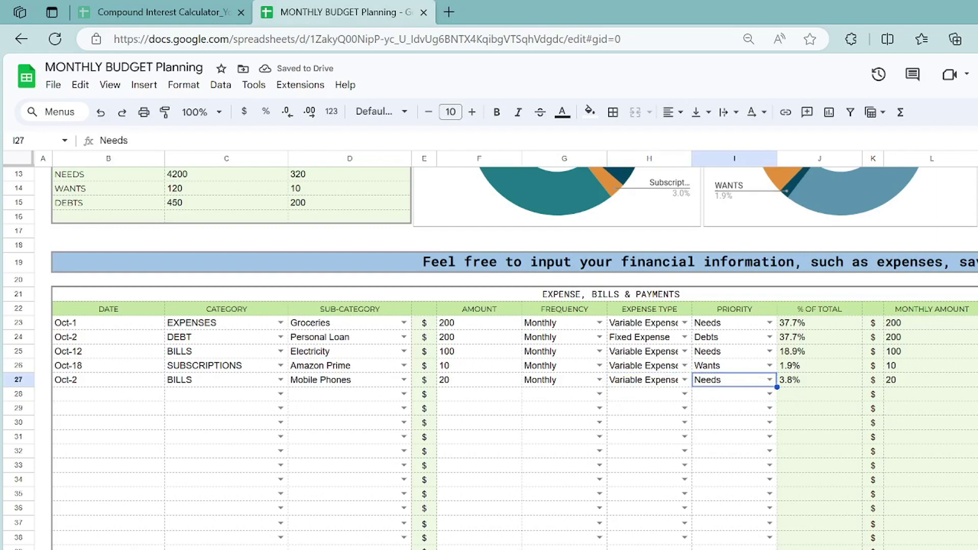
# - Start another payment entry in row 28 dated Oct-17, with category DEBT and sub-category Creadit Card 2
pyautogui.hscroll(5, 634, 505)
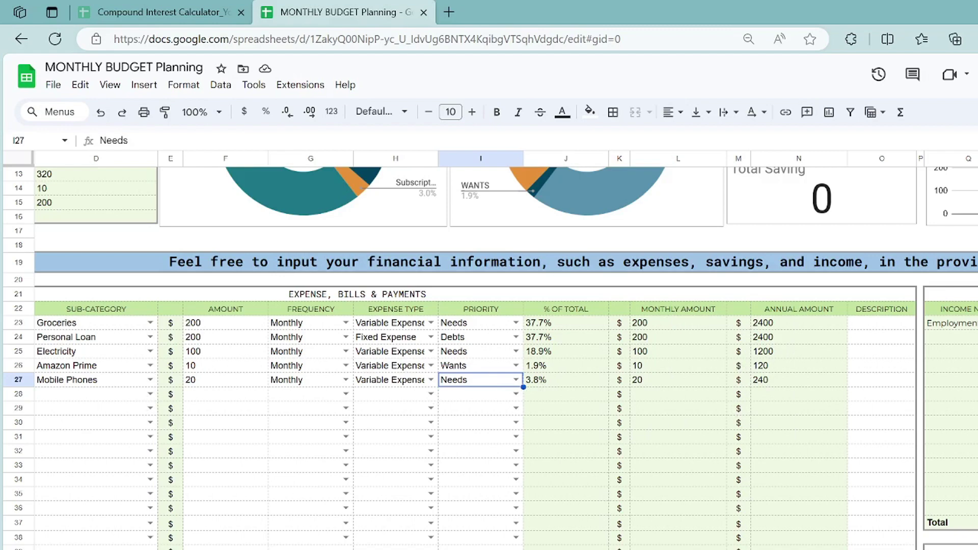
pyautogui.hscroll(-5, 489, 356)
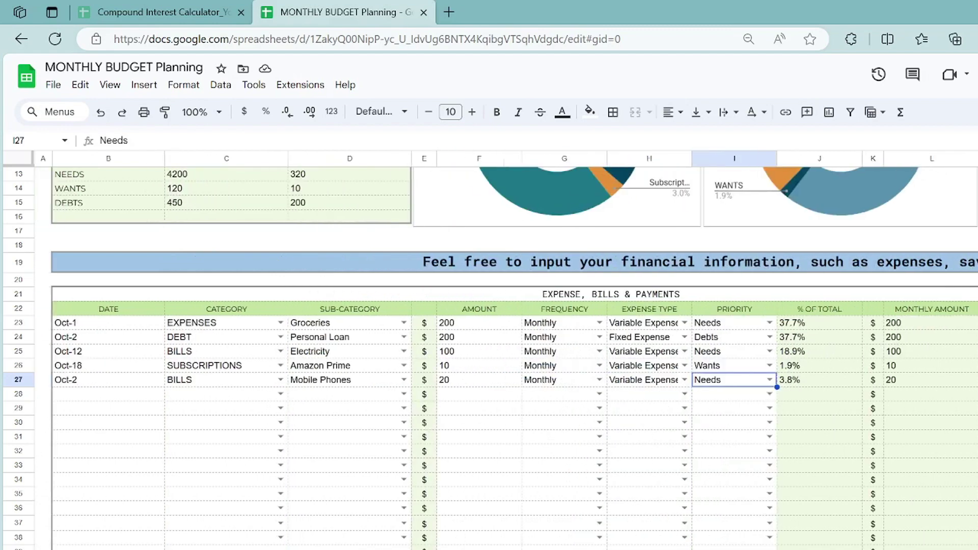
pyautogui.doubleClick(114, 394)
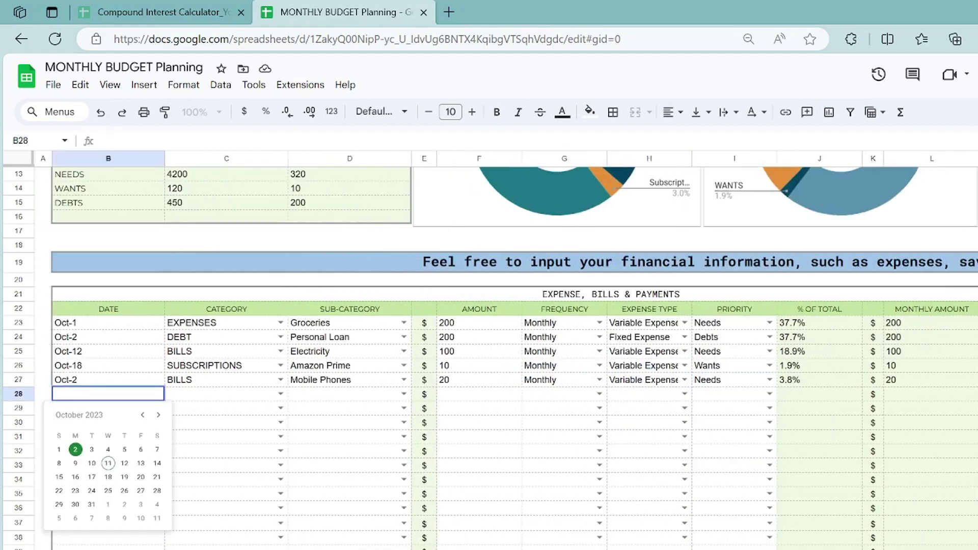
pyautogui.click(91, 478)
pyautogui.click(279, 395)
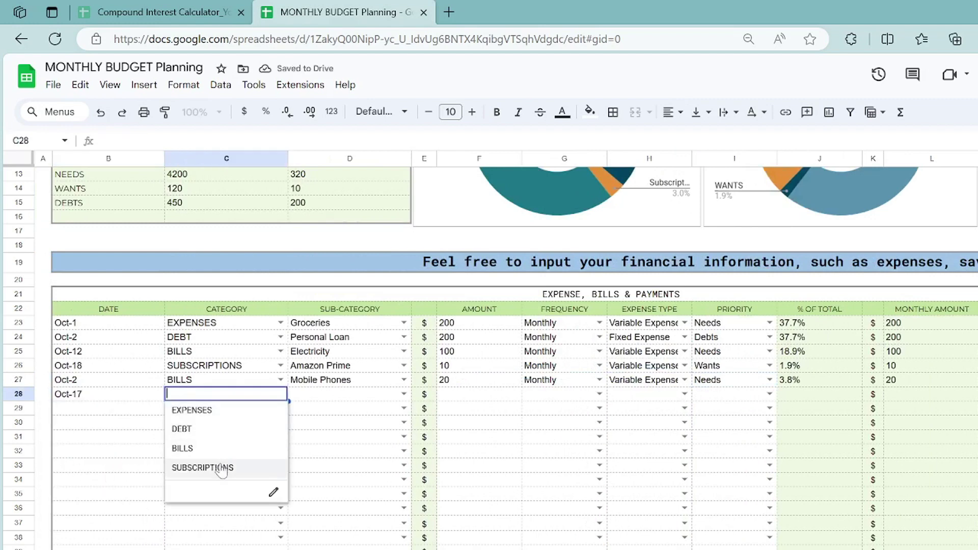
pyautogui.click(214, 429)
pyautogui.click(352, 398)
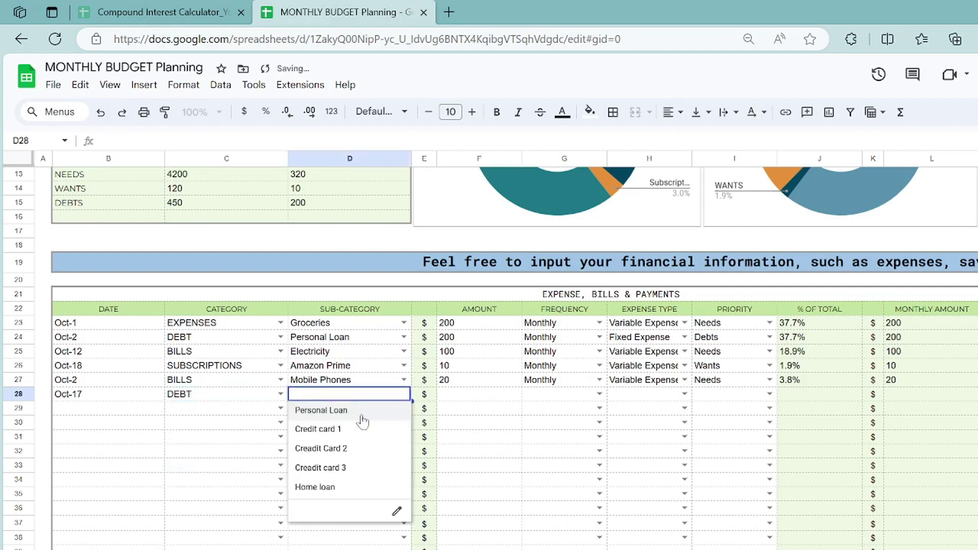
pyautogui.click(321, 449)
# - Complete the Creadit Card 2 payment with amount 50, frequency Monthly, type Variable Expense and priority Debts
pyautogui.click(477, 396)
pyautogui.press('Return')
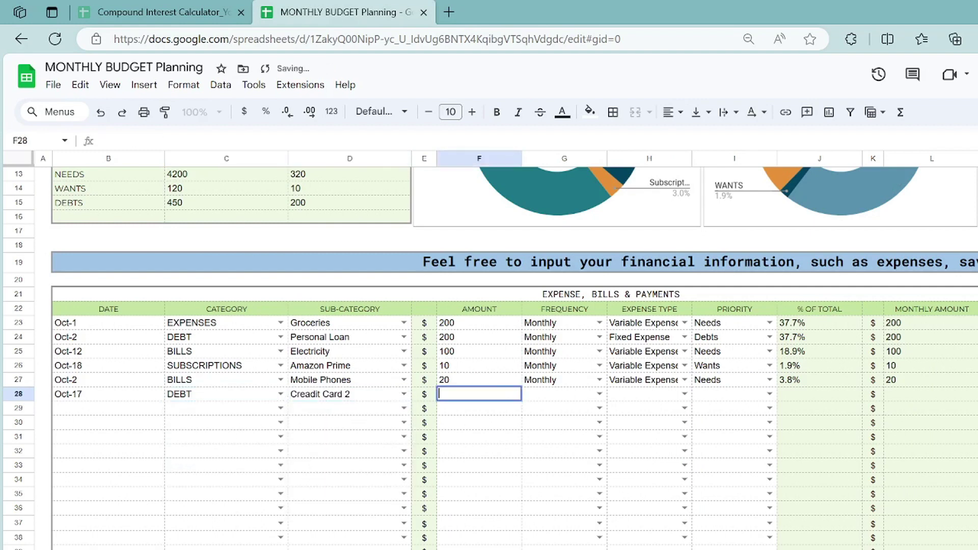
pyautogui.write('50')
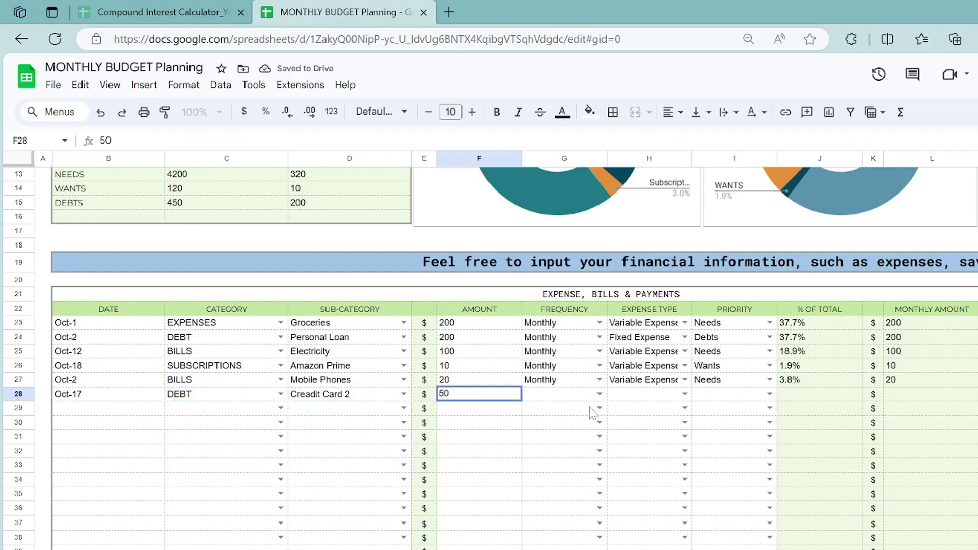
pyautogui.click(595, 398)
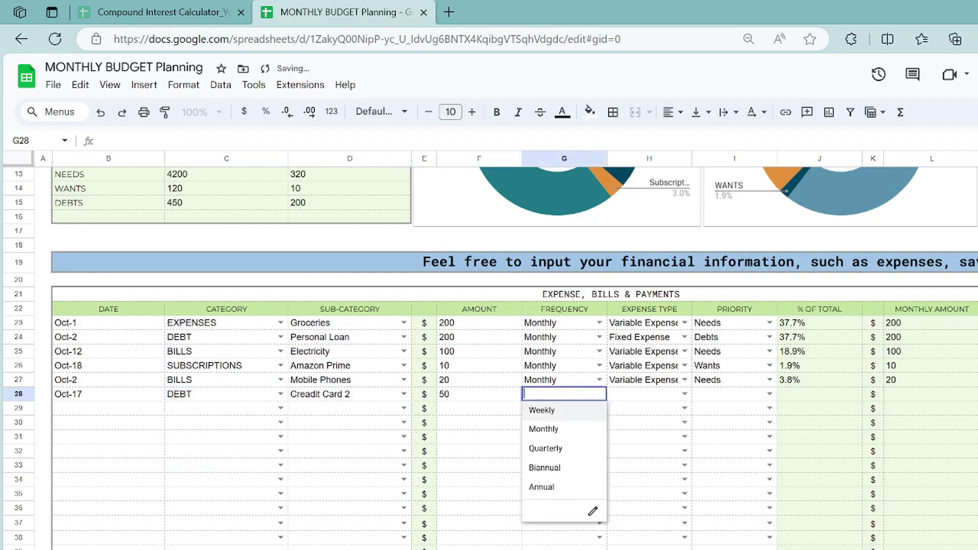
pyautogui.click(570, 429)
pyautogui.click(683, 395)
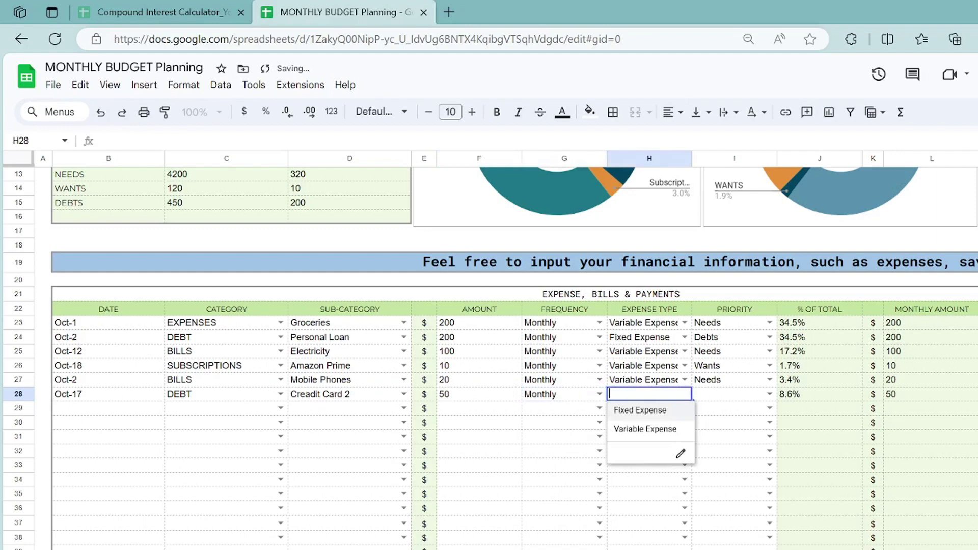
pyautogui.click(662, 431)
pyautogui.click(769, 394)
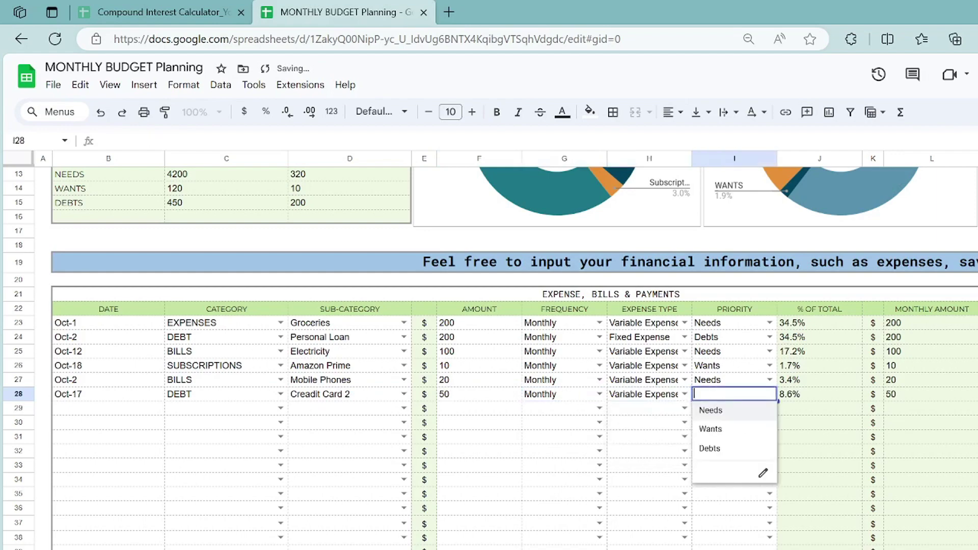
pyautogui.click(741, 450)
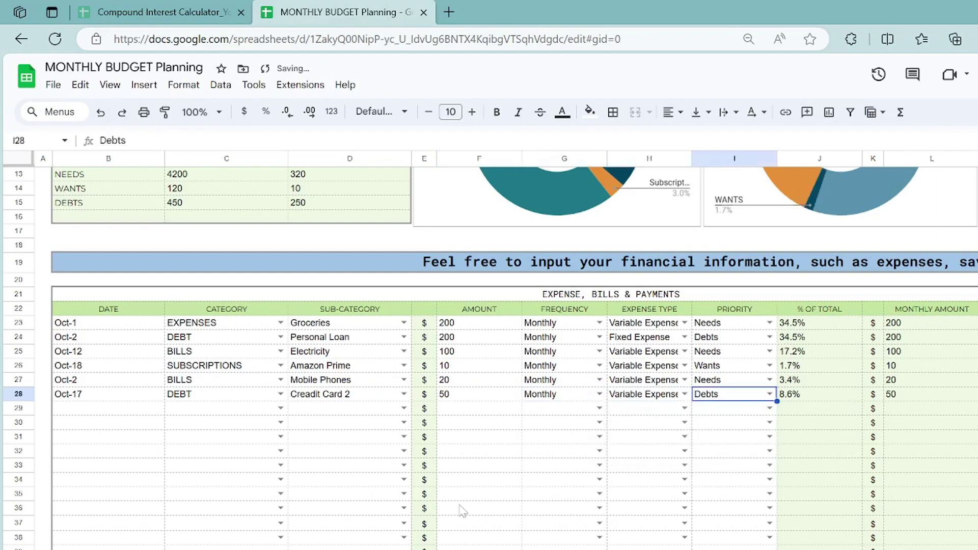
# - Enter 4900 as the actual Employment Income in the income table and check the savings and investments plan
pyautogui.scroll(-3, 404, 477)
pyautogui.scroll(1, 404, 416)
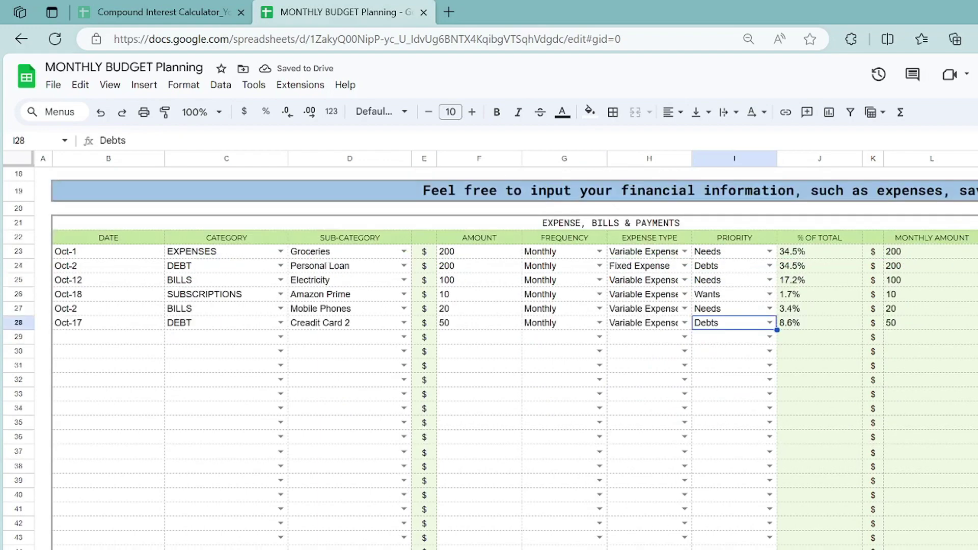
pyautogui.hscroll(5, 506, 350)
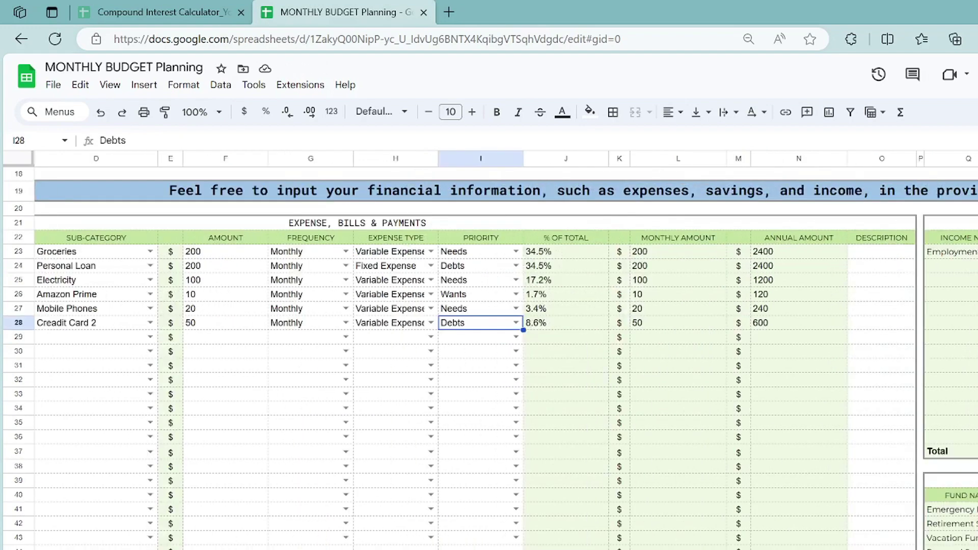
pyautogui.hscroll(-3, 505, 350)
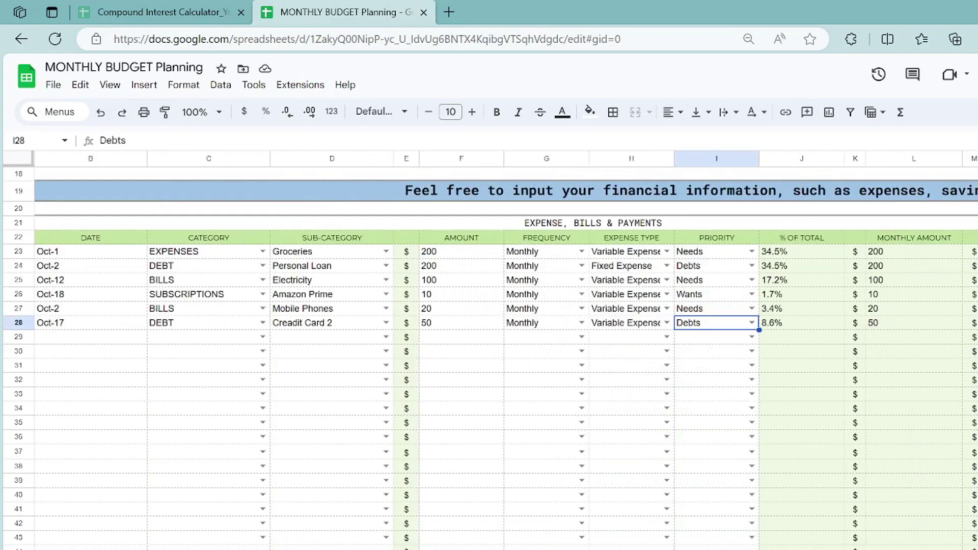
pyautogui.hscroll(6, 788, 460)
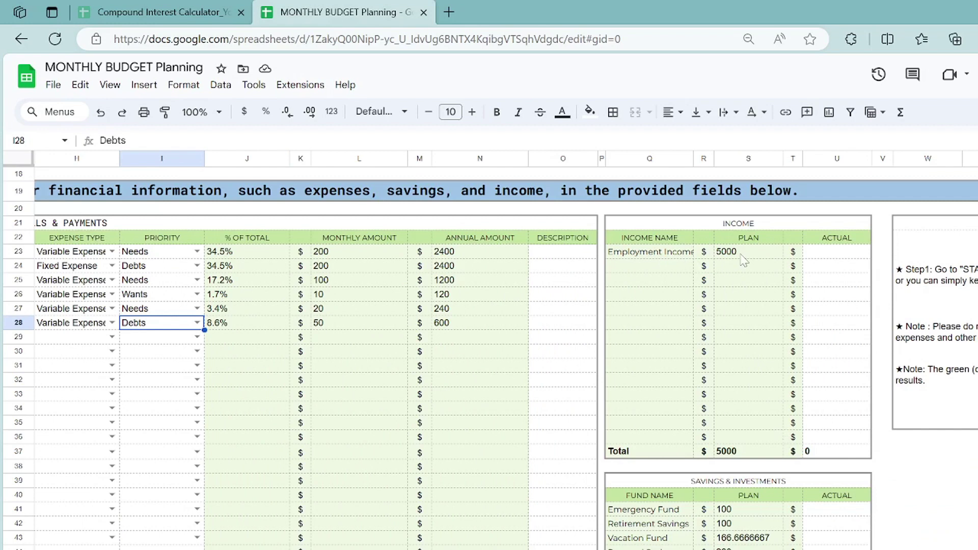
pyautogui.click(829, 254)
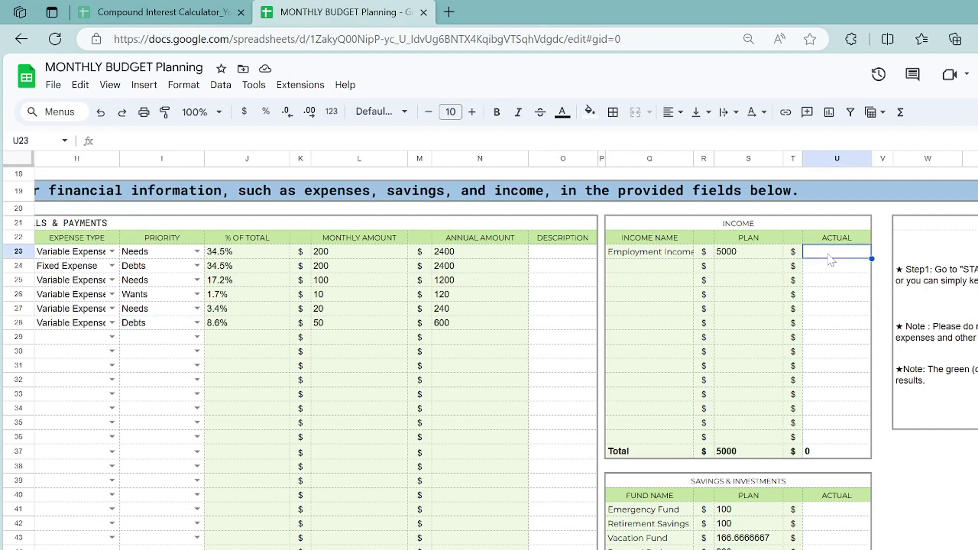
pyautogui.write('4900')
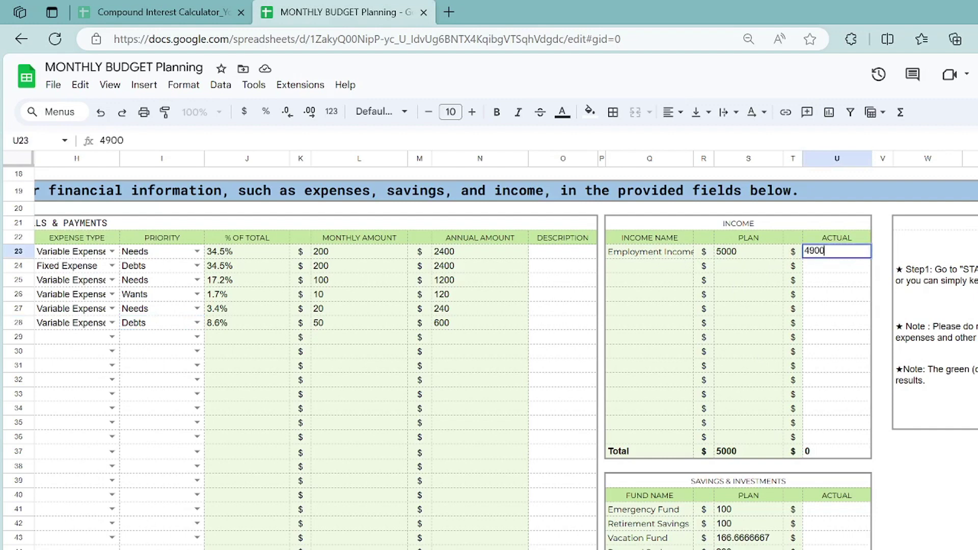
pyautogui.click(833, 275)
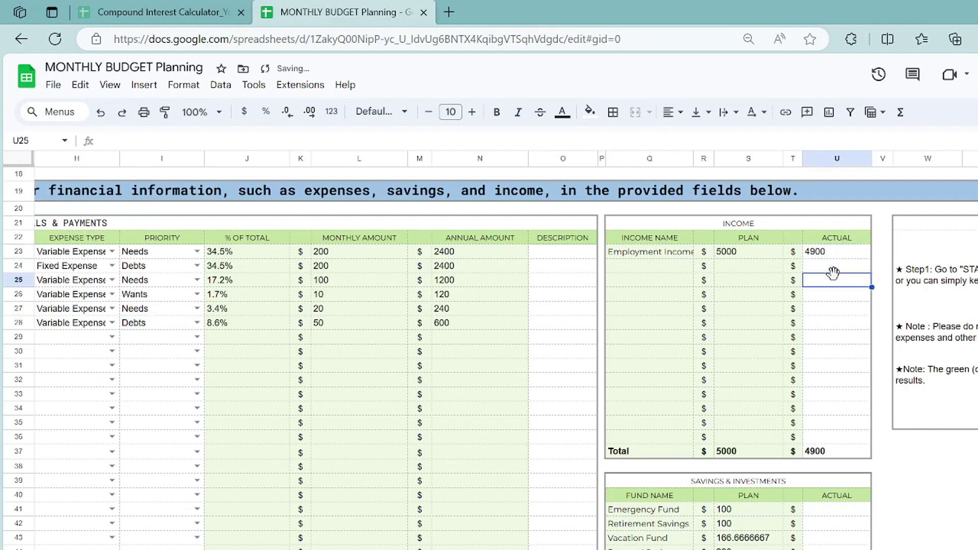
pyautogui.scroll(-1, 844, 341)
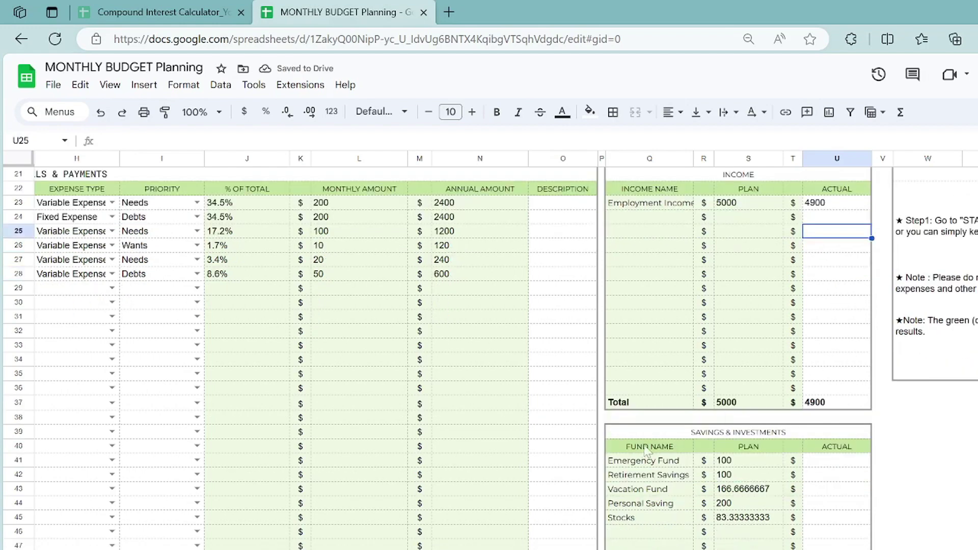
pyautogui.scroll(-3, 667, 431)
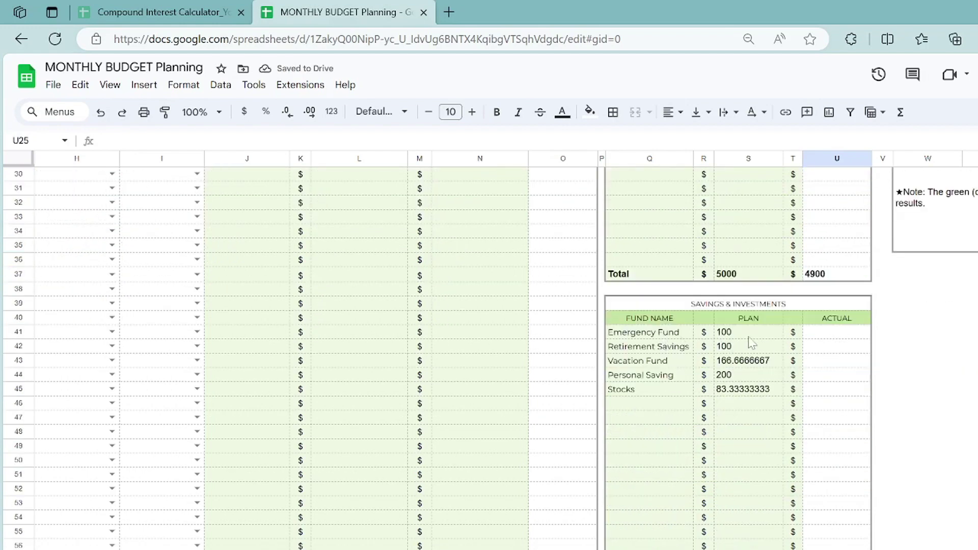
pyautogui.scroll(3, 715, 417)
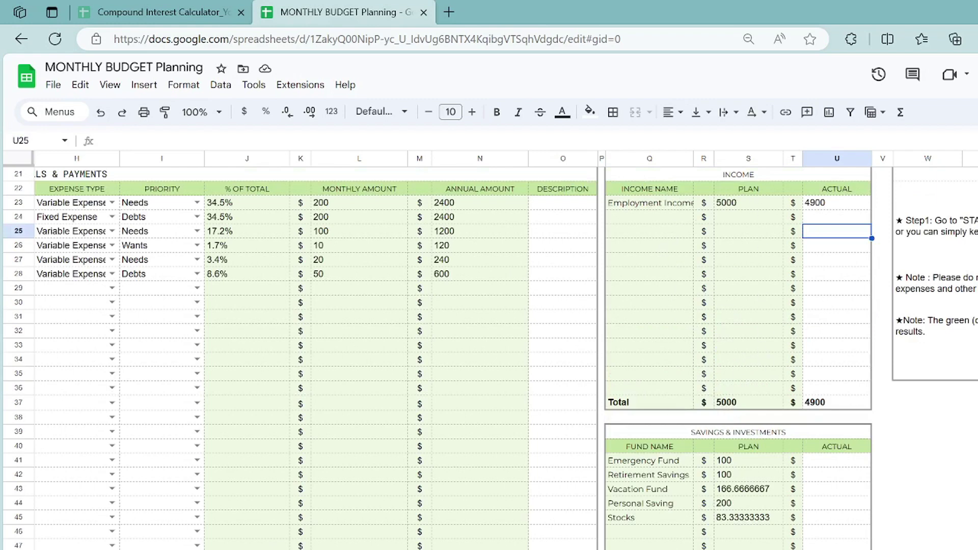
# - Check the savings plan on the planning sheet, and enter actual amounts of 110 for Emergency Fund and 90 for Retirement Savings
pyautogui.click(474, 548)
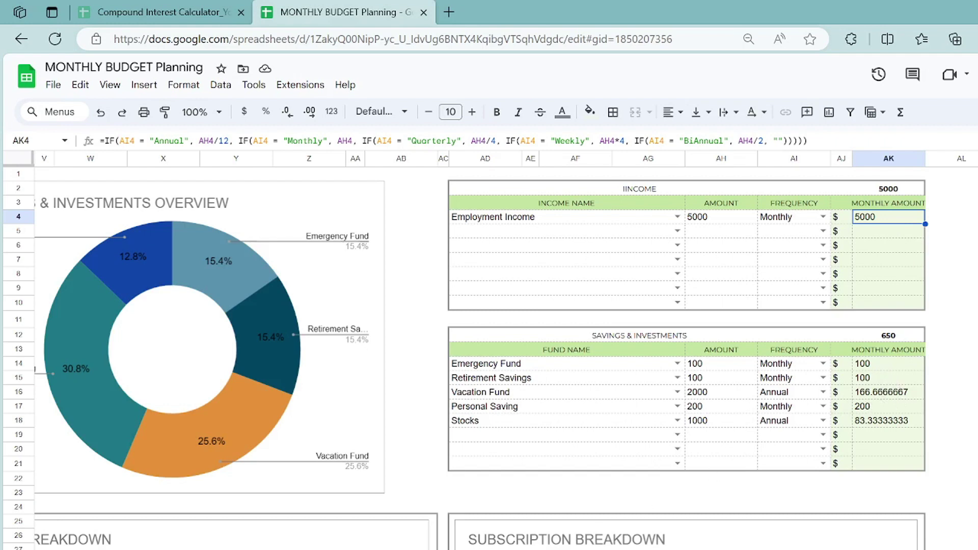
pyautogui.click(611, 549)
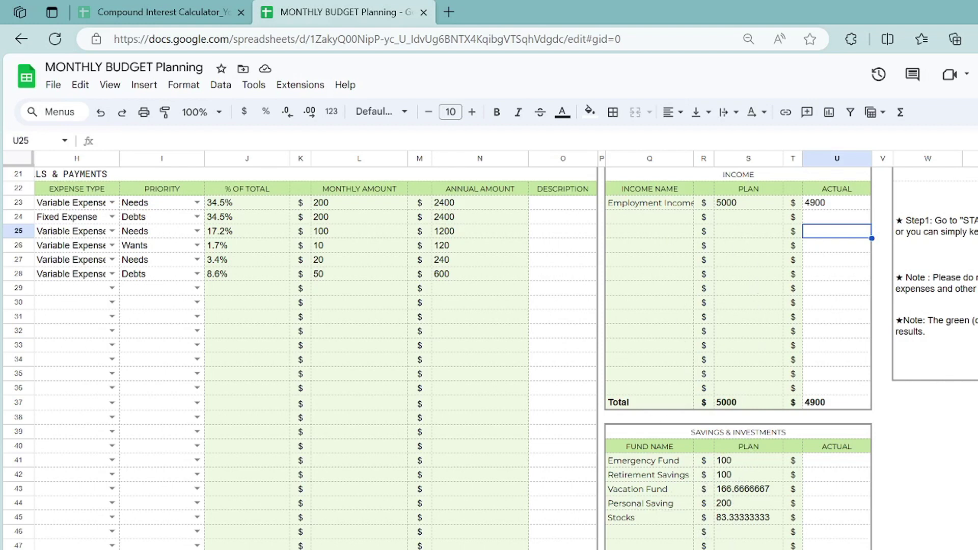
pyautogui.click(829, 463)
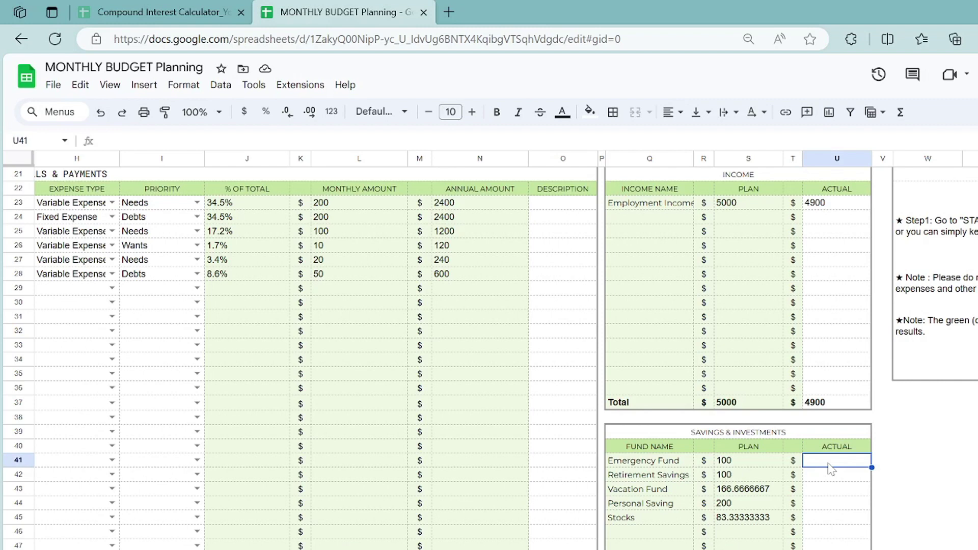
pyautogui.write('110')
pyautogui.click(827, 473)
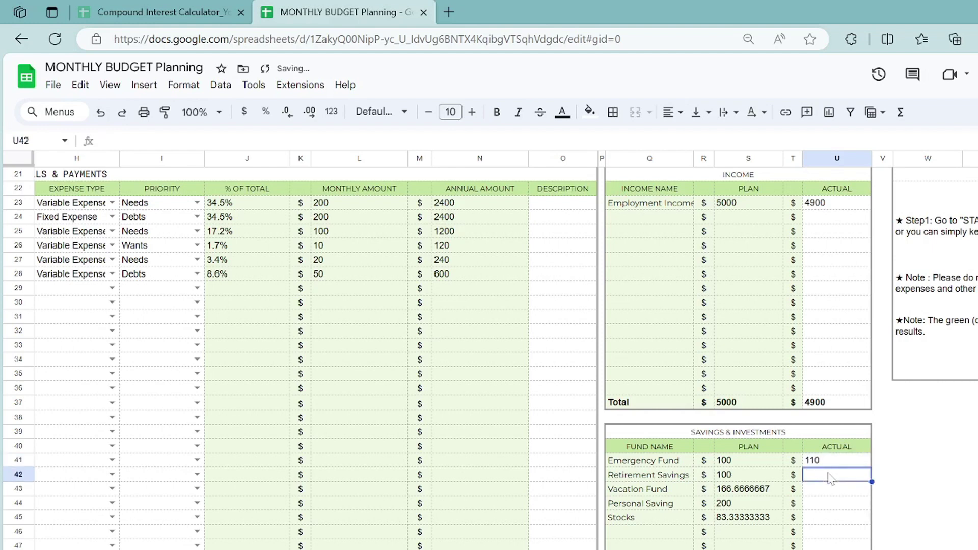
pyautogui.write('90')
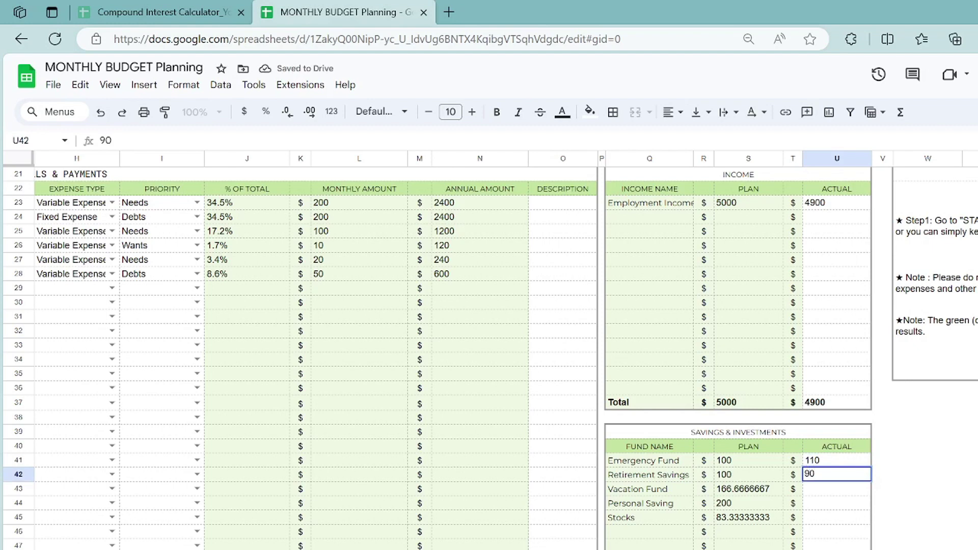
# - Enter the remaining actual savings: 150 for Vacation Fund, 199 for Personal Saving and 80 for Stocks
pyautogui.click(835, 490)
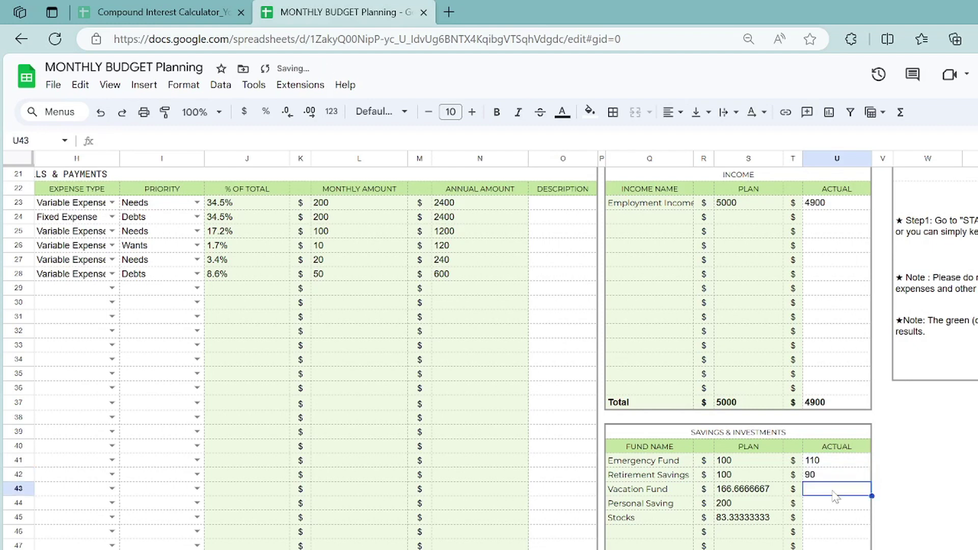
pyautogui.write('150')
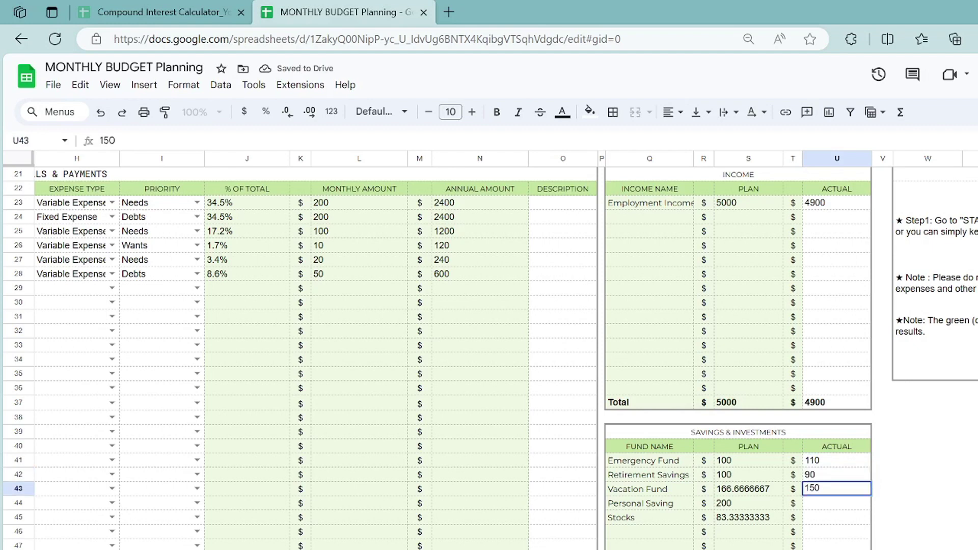
pyautogui.click(835, 505)
pyautogui.write('1')
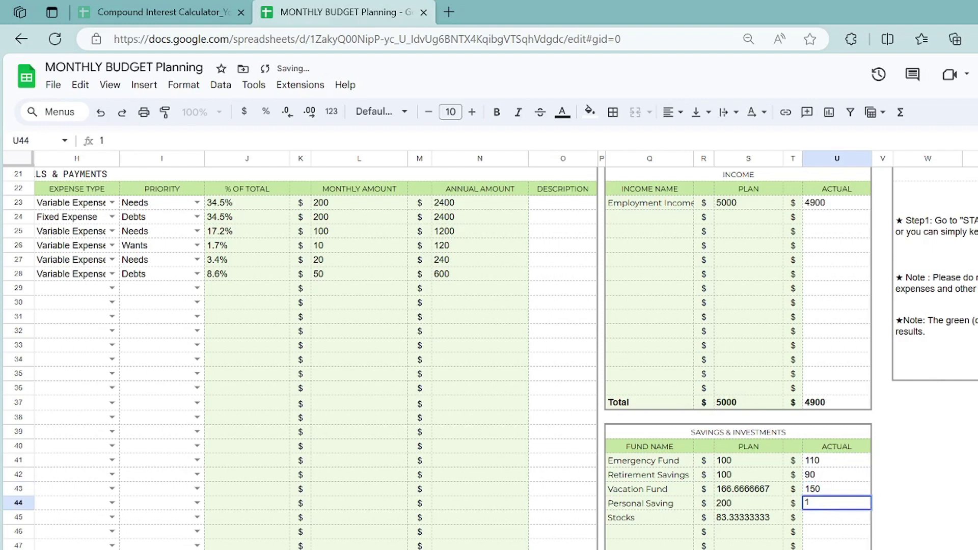
pyautogui.write('99')
pyautogui.click(839, 523)
pyautogui.write('80')
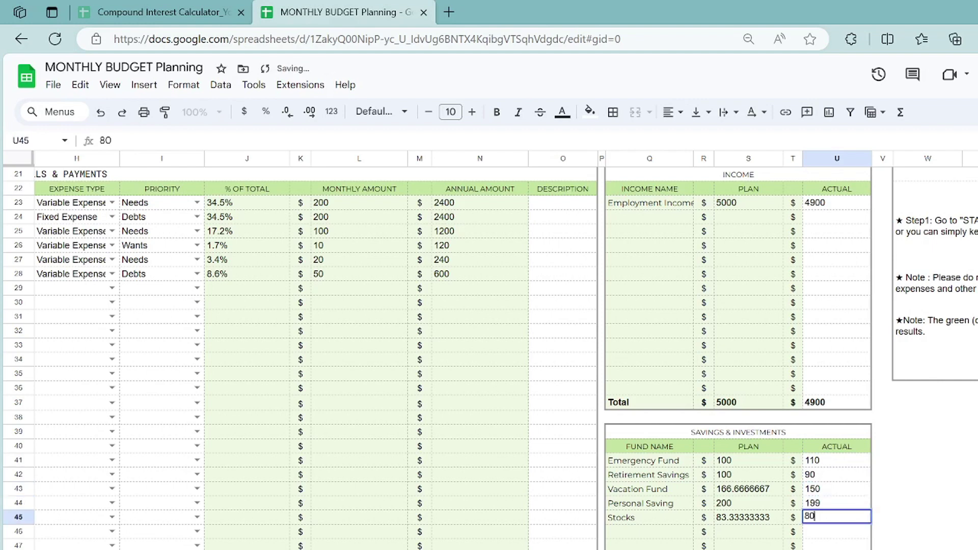
pyautogui.click(916, 517)
# - Review the savings, income and payment entries and the category choices for the next payment in row 29
pyautogui.scroll(-2, 640, 333)
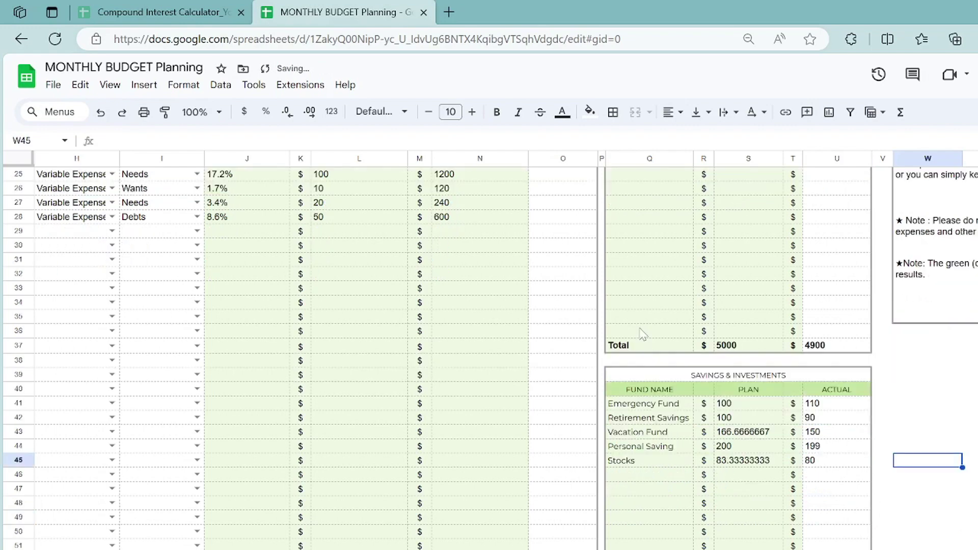
pyautogui.scroll(4, 642, 334)
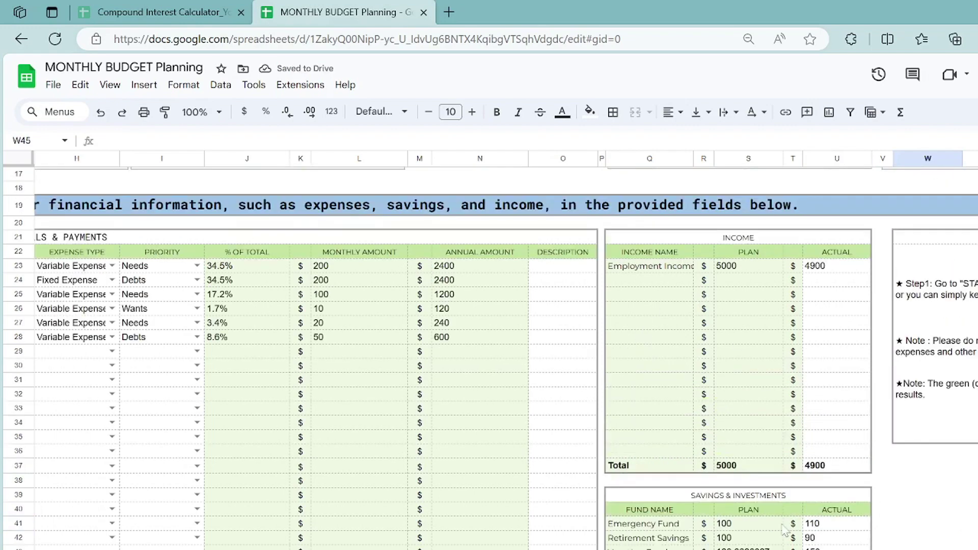
pyautogui.hscroll(-5, 489, 357)
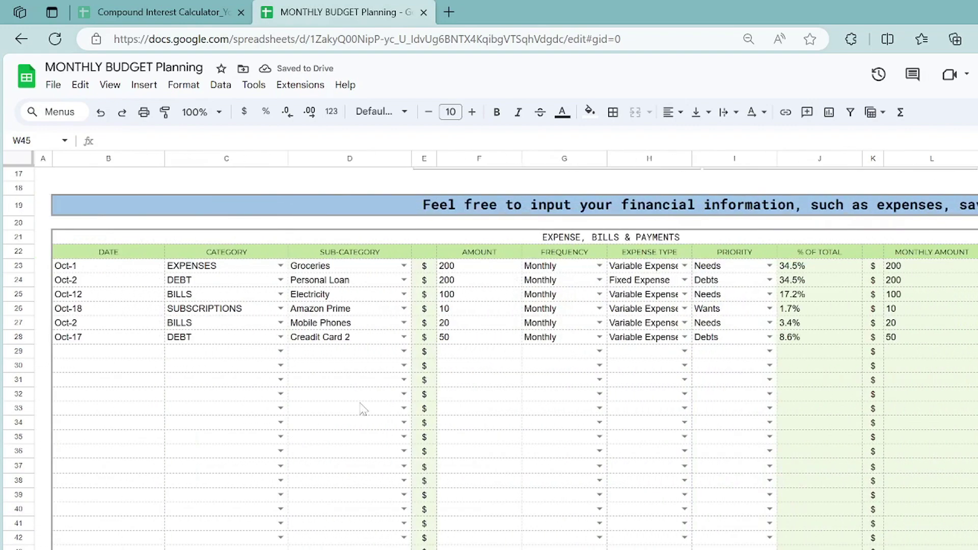
pyautogui.scroll(6, 920, 490)
pyautogui.scroll(-4, 917, 486)
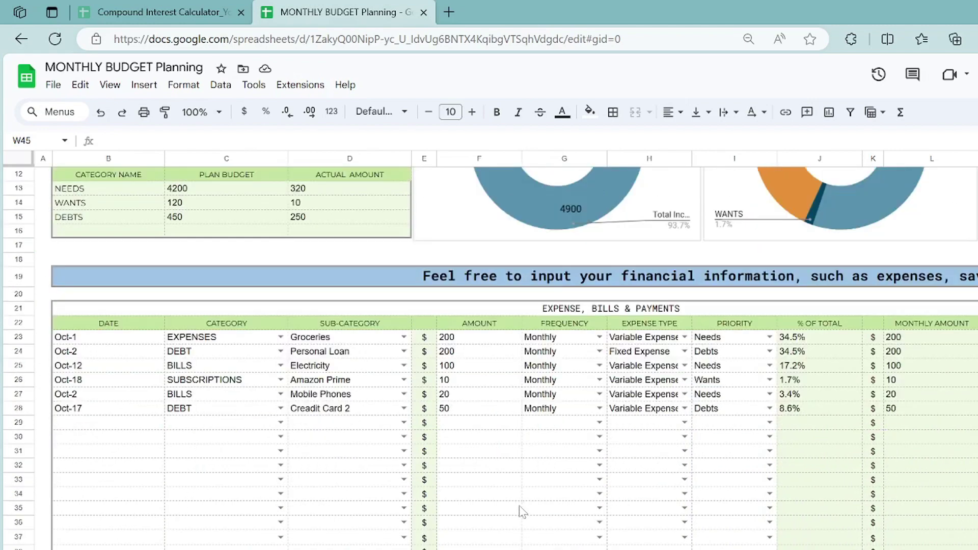
pyautogui.click(280, 422)
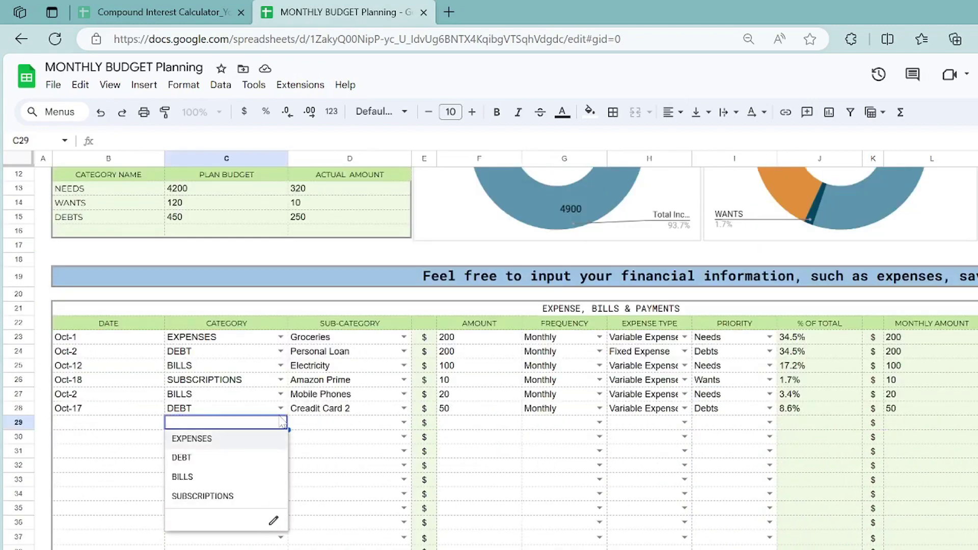
pyautogui.click(144, 437)
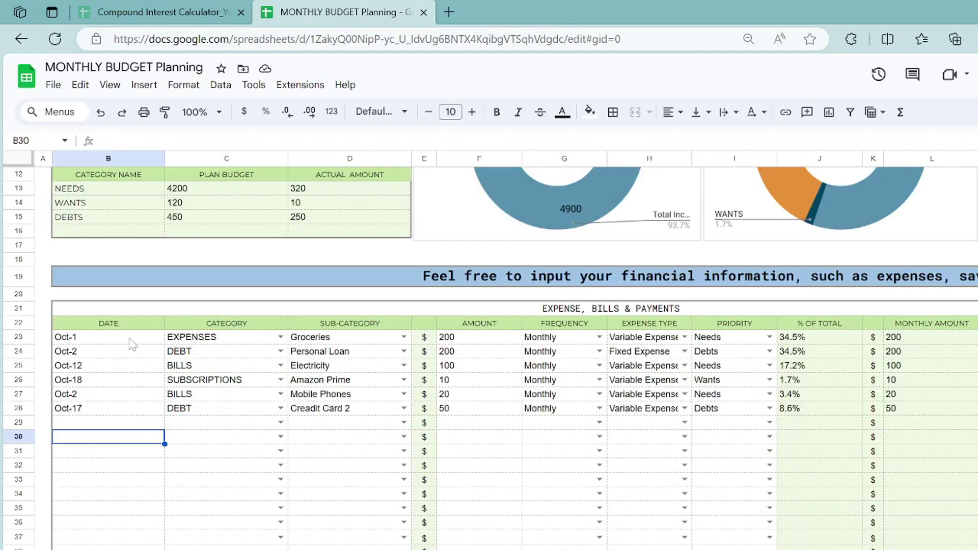
# - Examine the financial overview tables, spending charts, income, spending and saving totals, and the plan versus actual comparison
pyautogui.scroll(1, 127, 392)
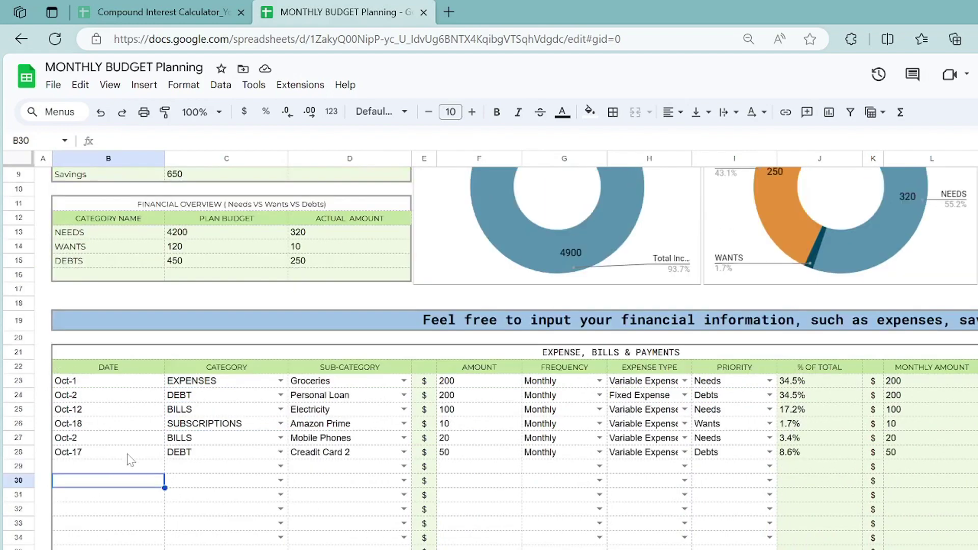
pyautogui.scroll(3, 130, 460)
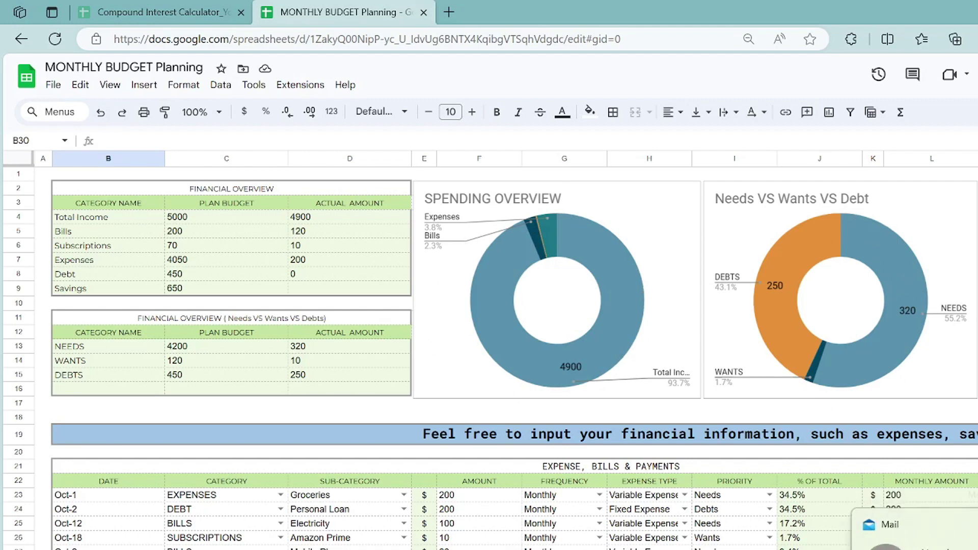
pyautogui.press('Up')
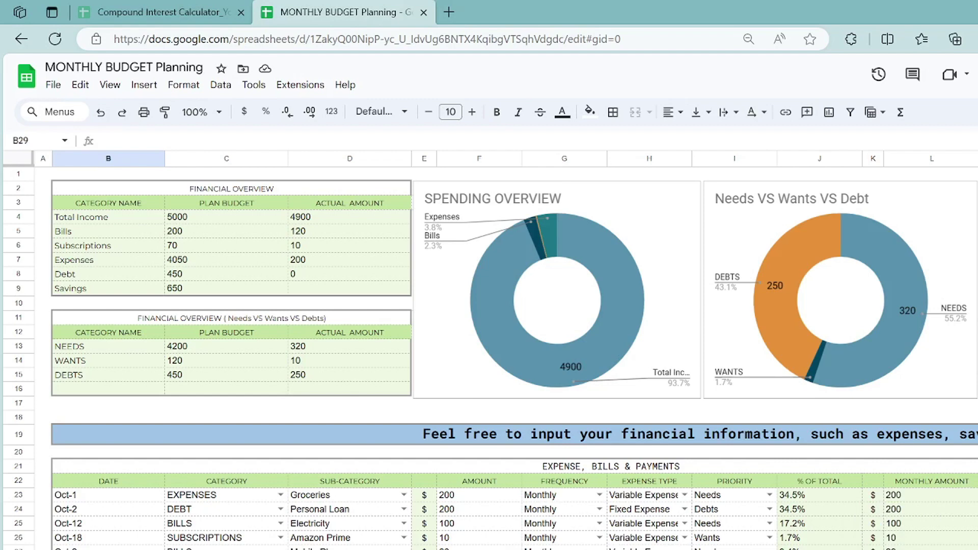
pyautogui.hscroll(7, 785, 225)
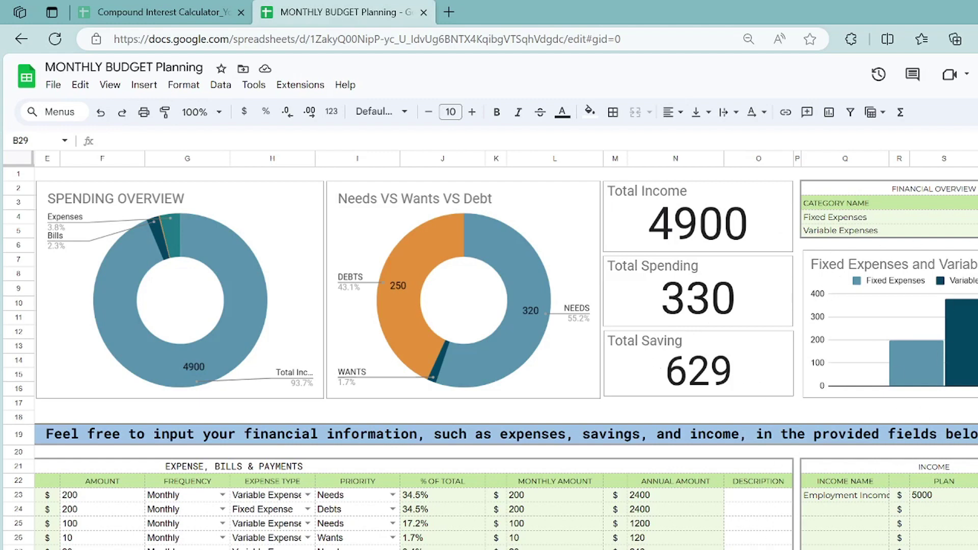
pyautogui.hscroll(5, 489, 285)
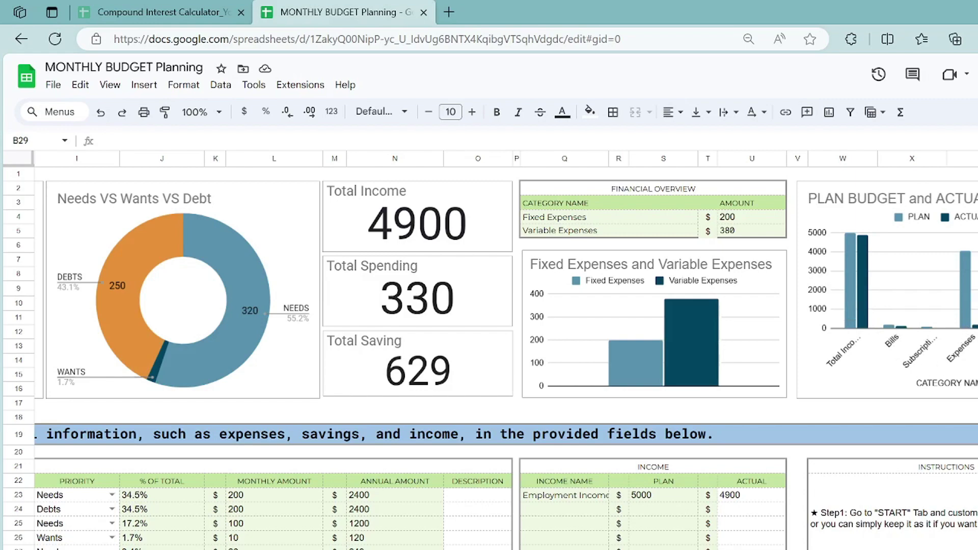
pyautogui.hscroll(-10, 506, 349)
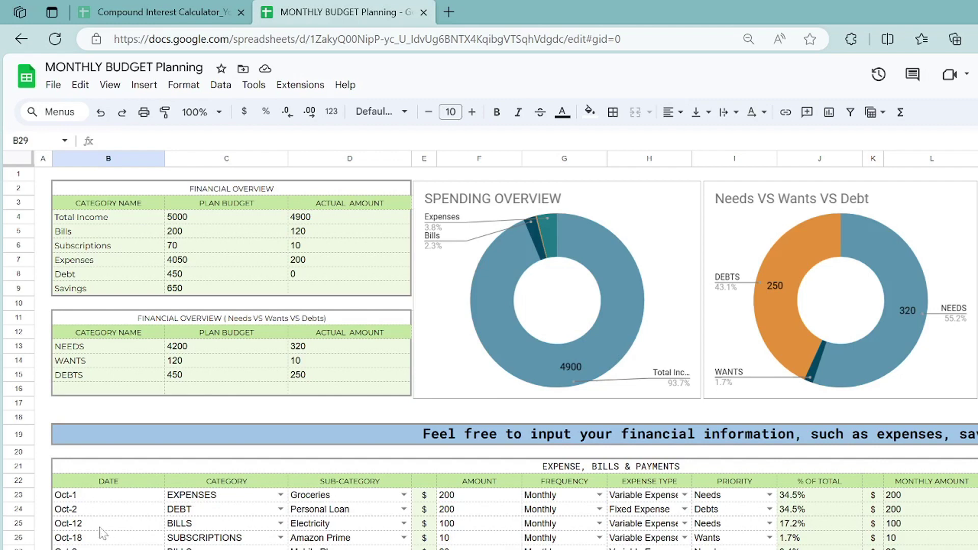
# - Compare the October calendar with the logged payments and tick the first entry on Tuesday the 17th as paid
pyautogui.click(424, 549)
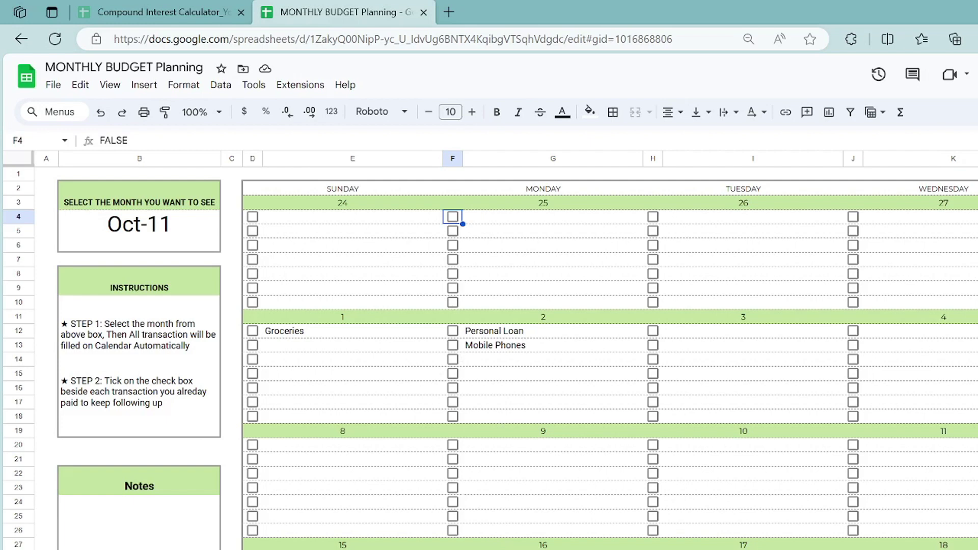
pyautogui.click(224, 549)
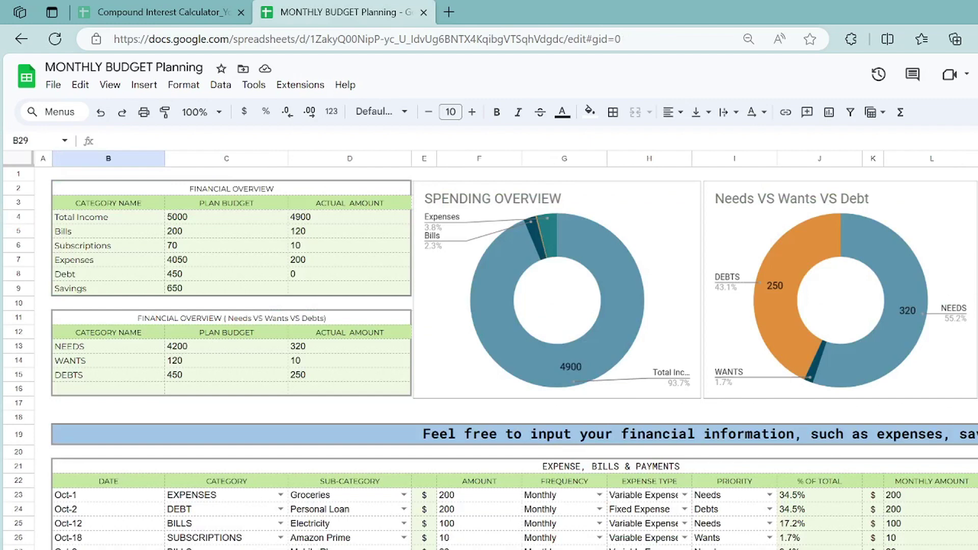
pyautogui.click(387, 549)
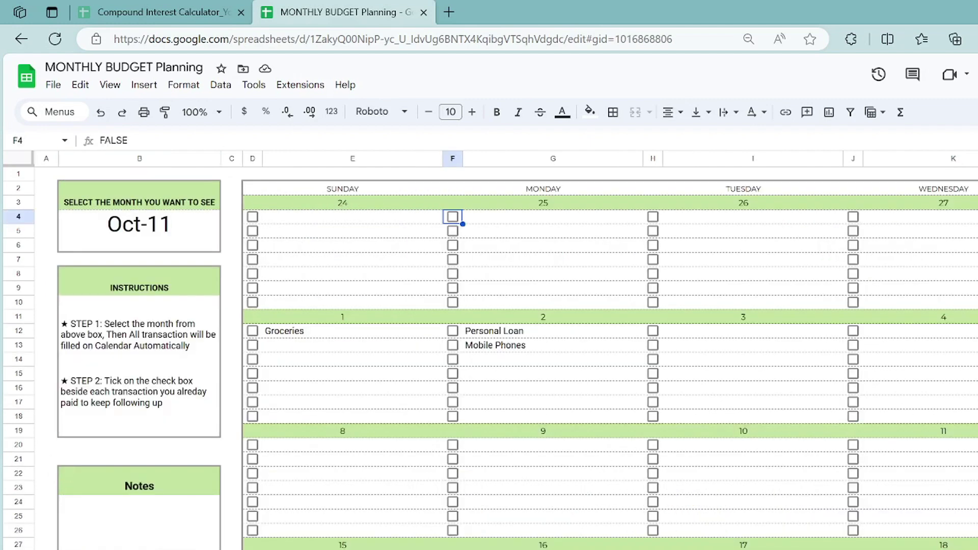
pyautogui.click(653, 549)
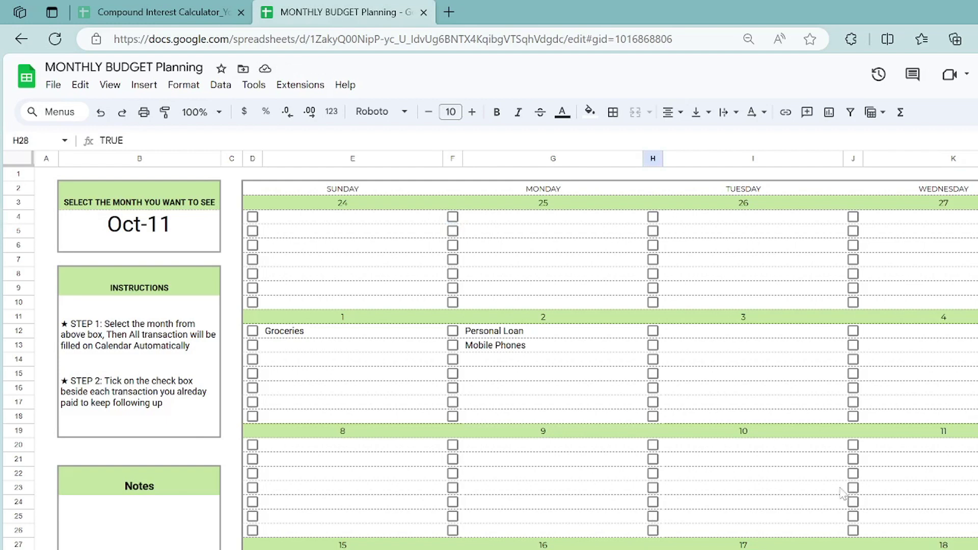
pyautogui.hotkey('ctrl', 'shift', 'pageup')
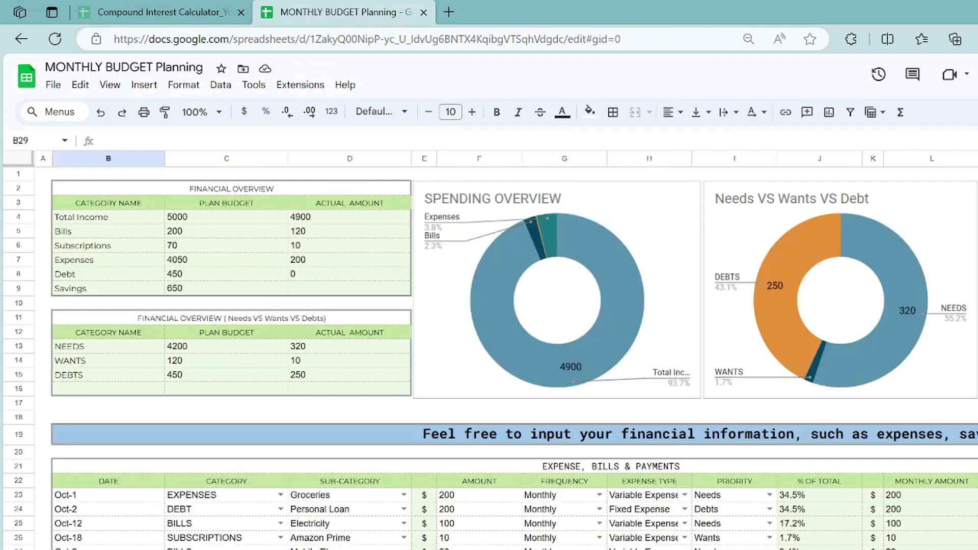